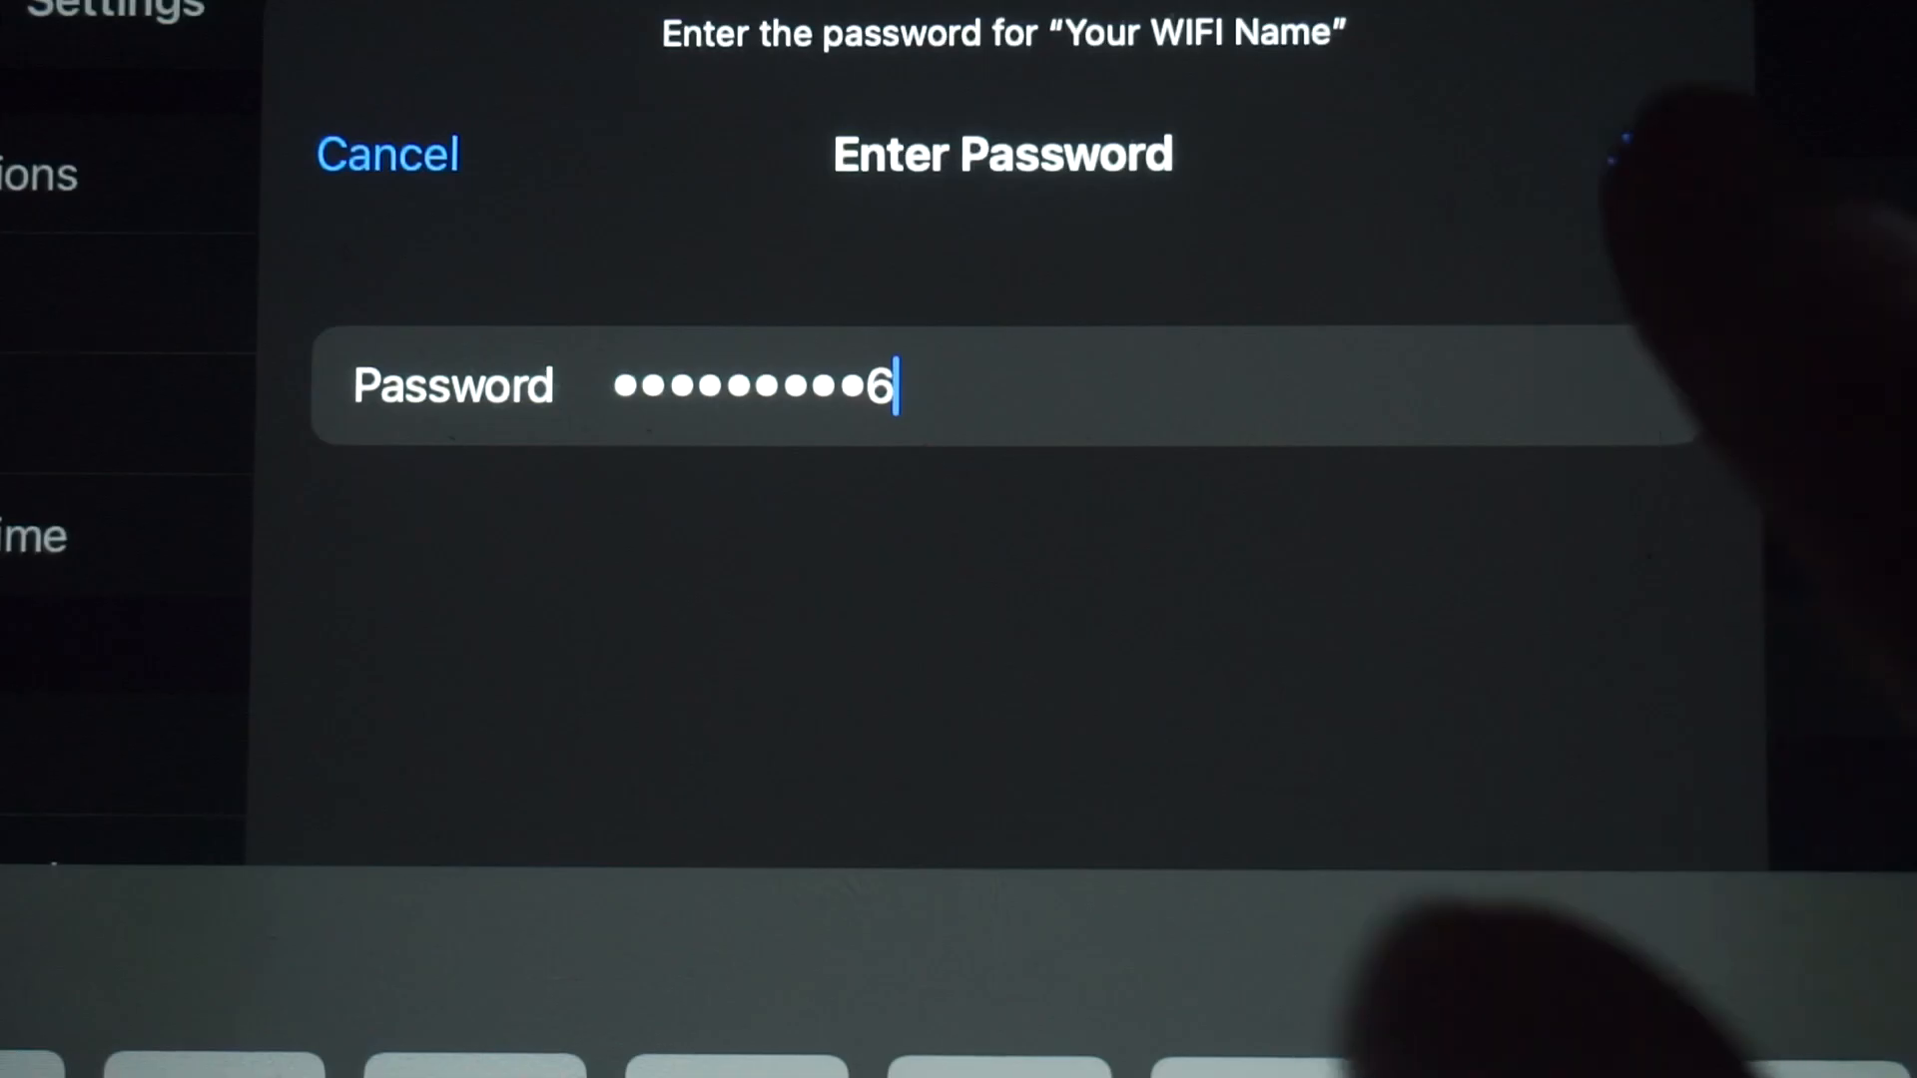
Step: Join the router's Wi-Fi and load the router page at 192.168.1.1 in Edge
key("Return")
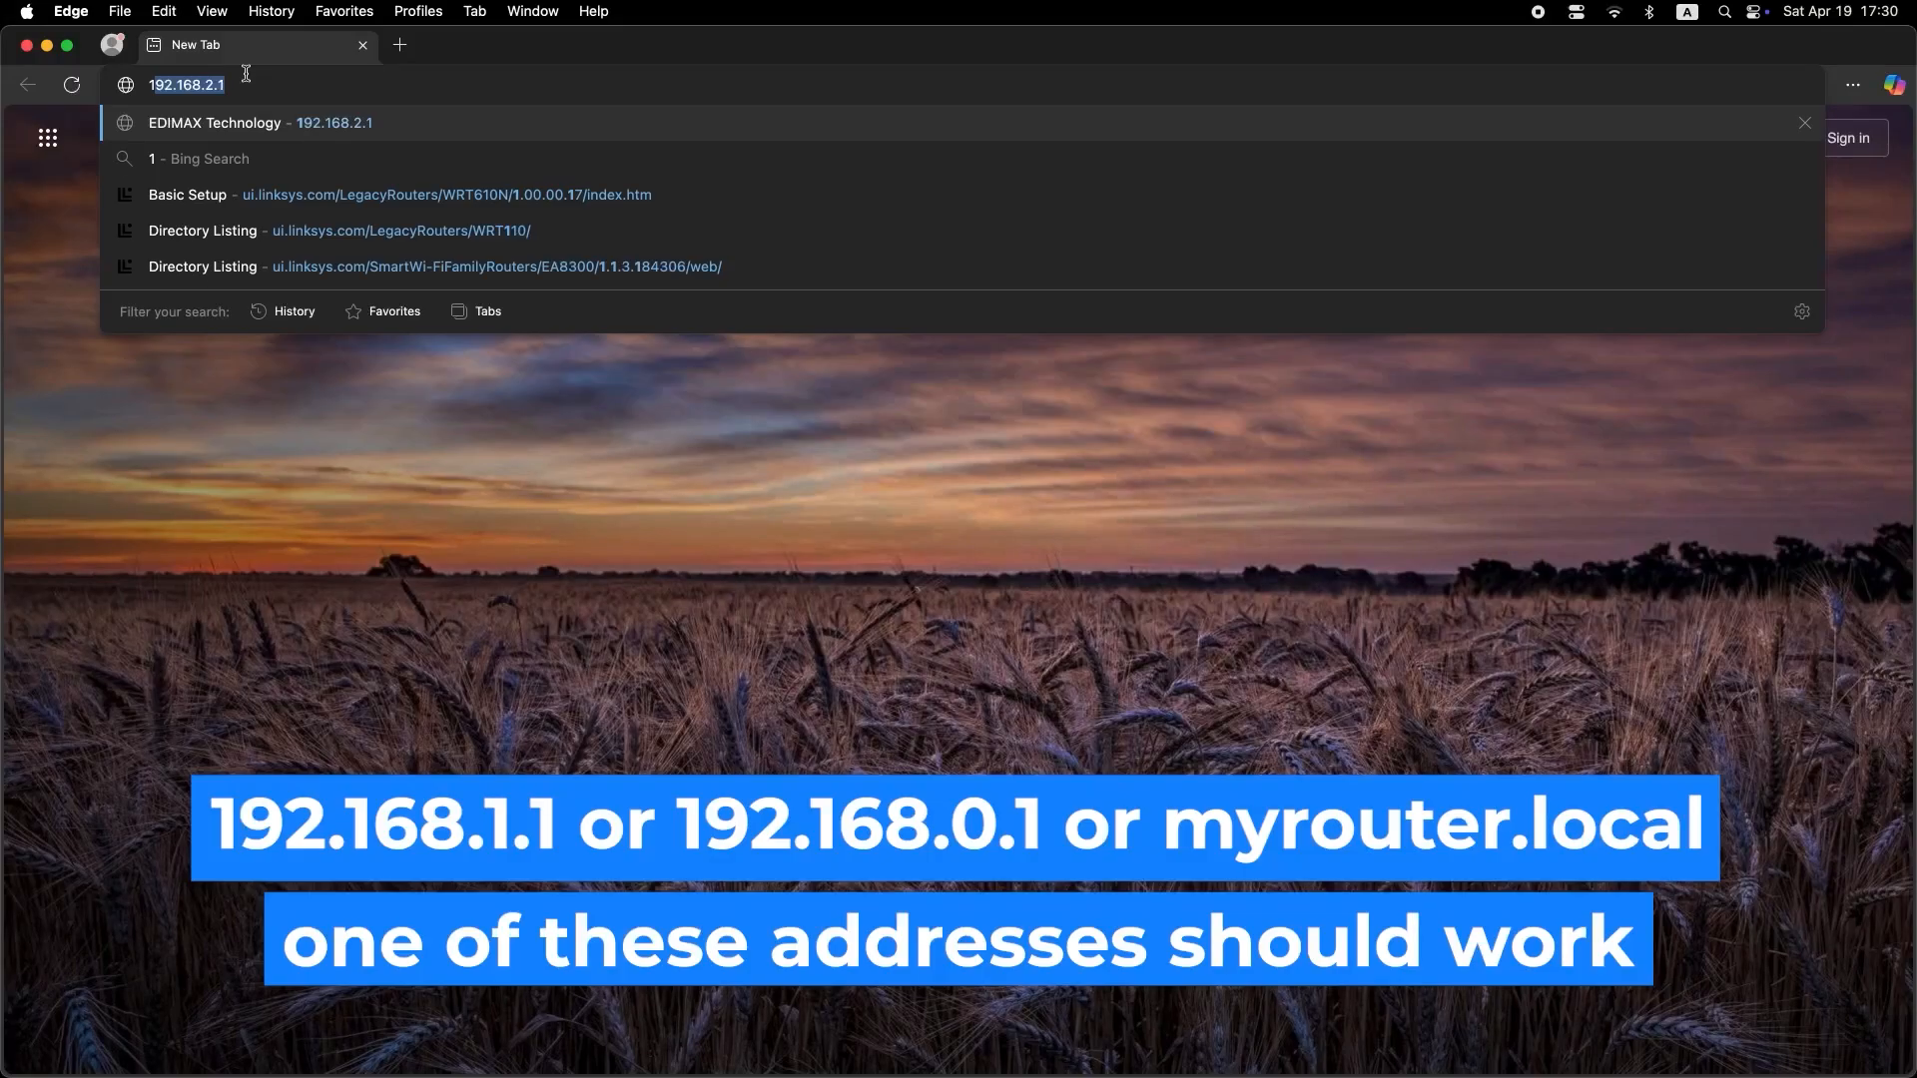
type("92")
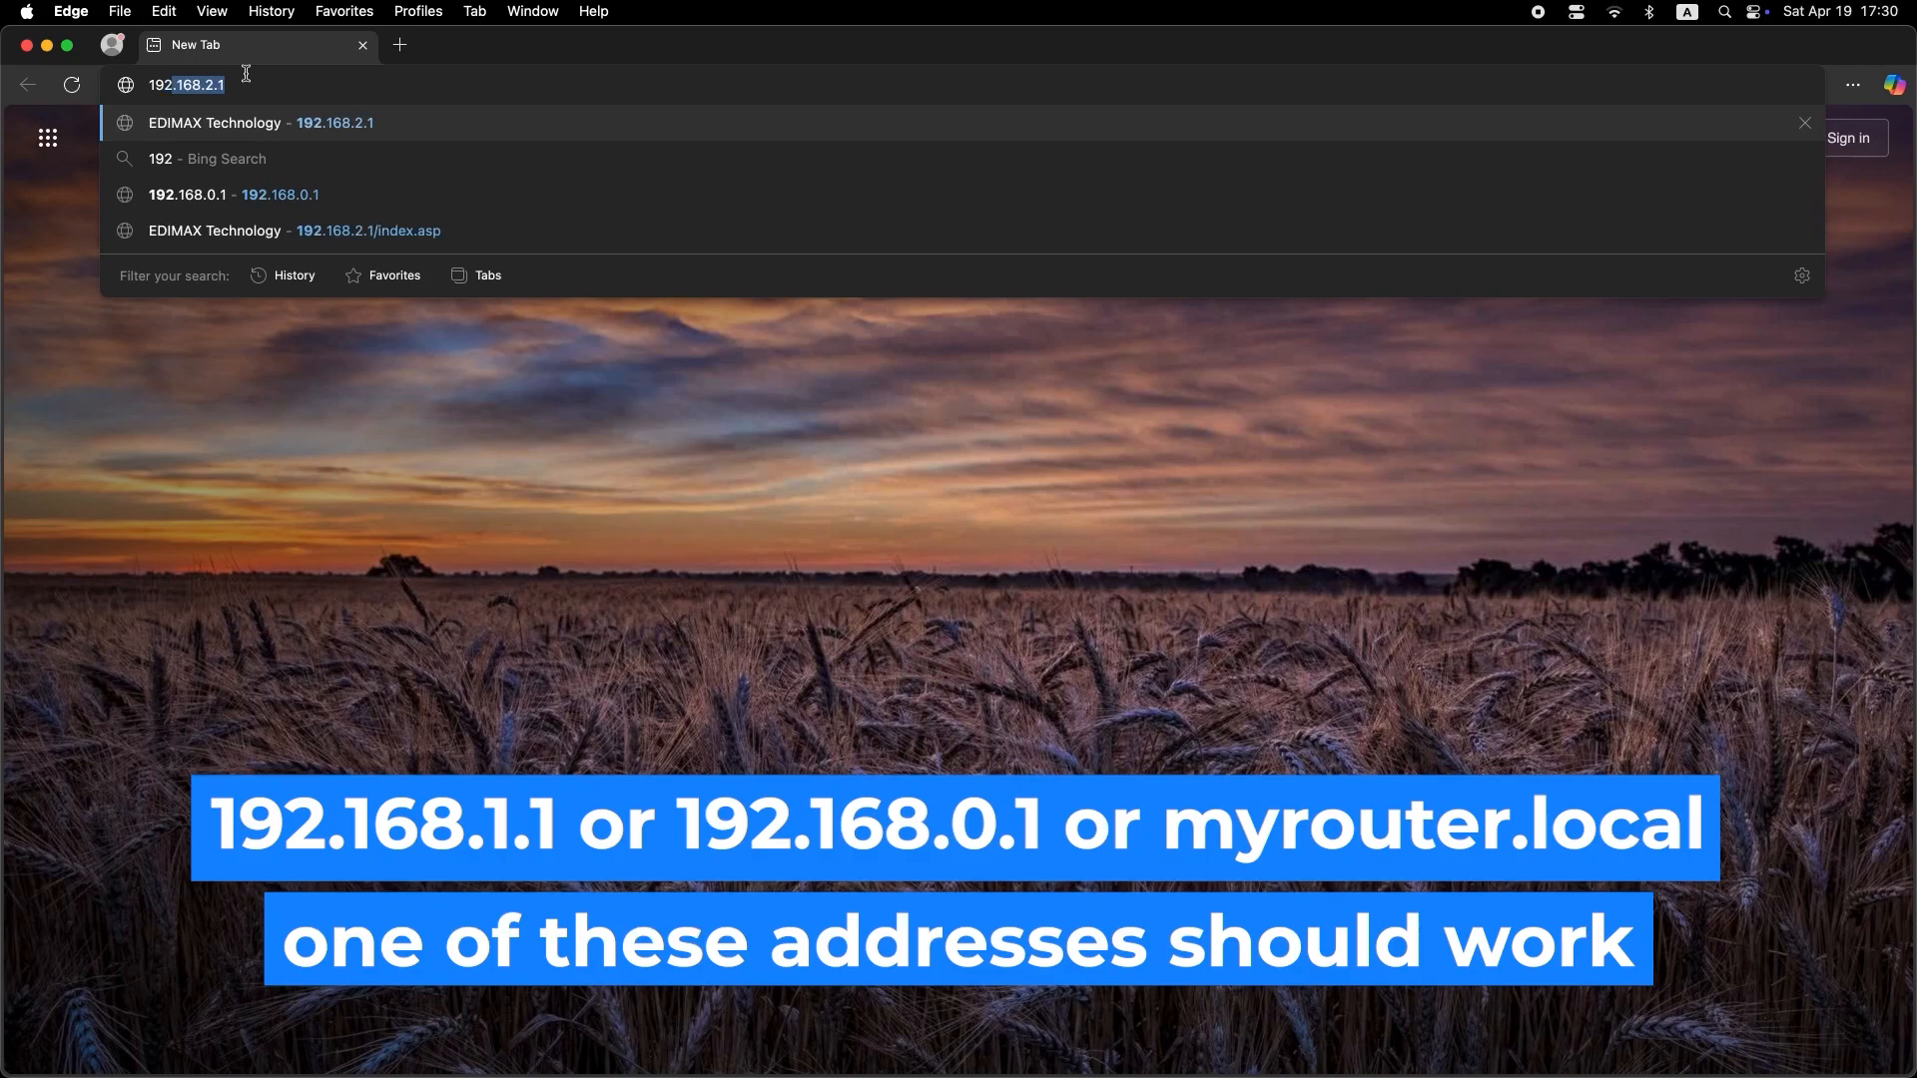
type(".168.2.1")
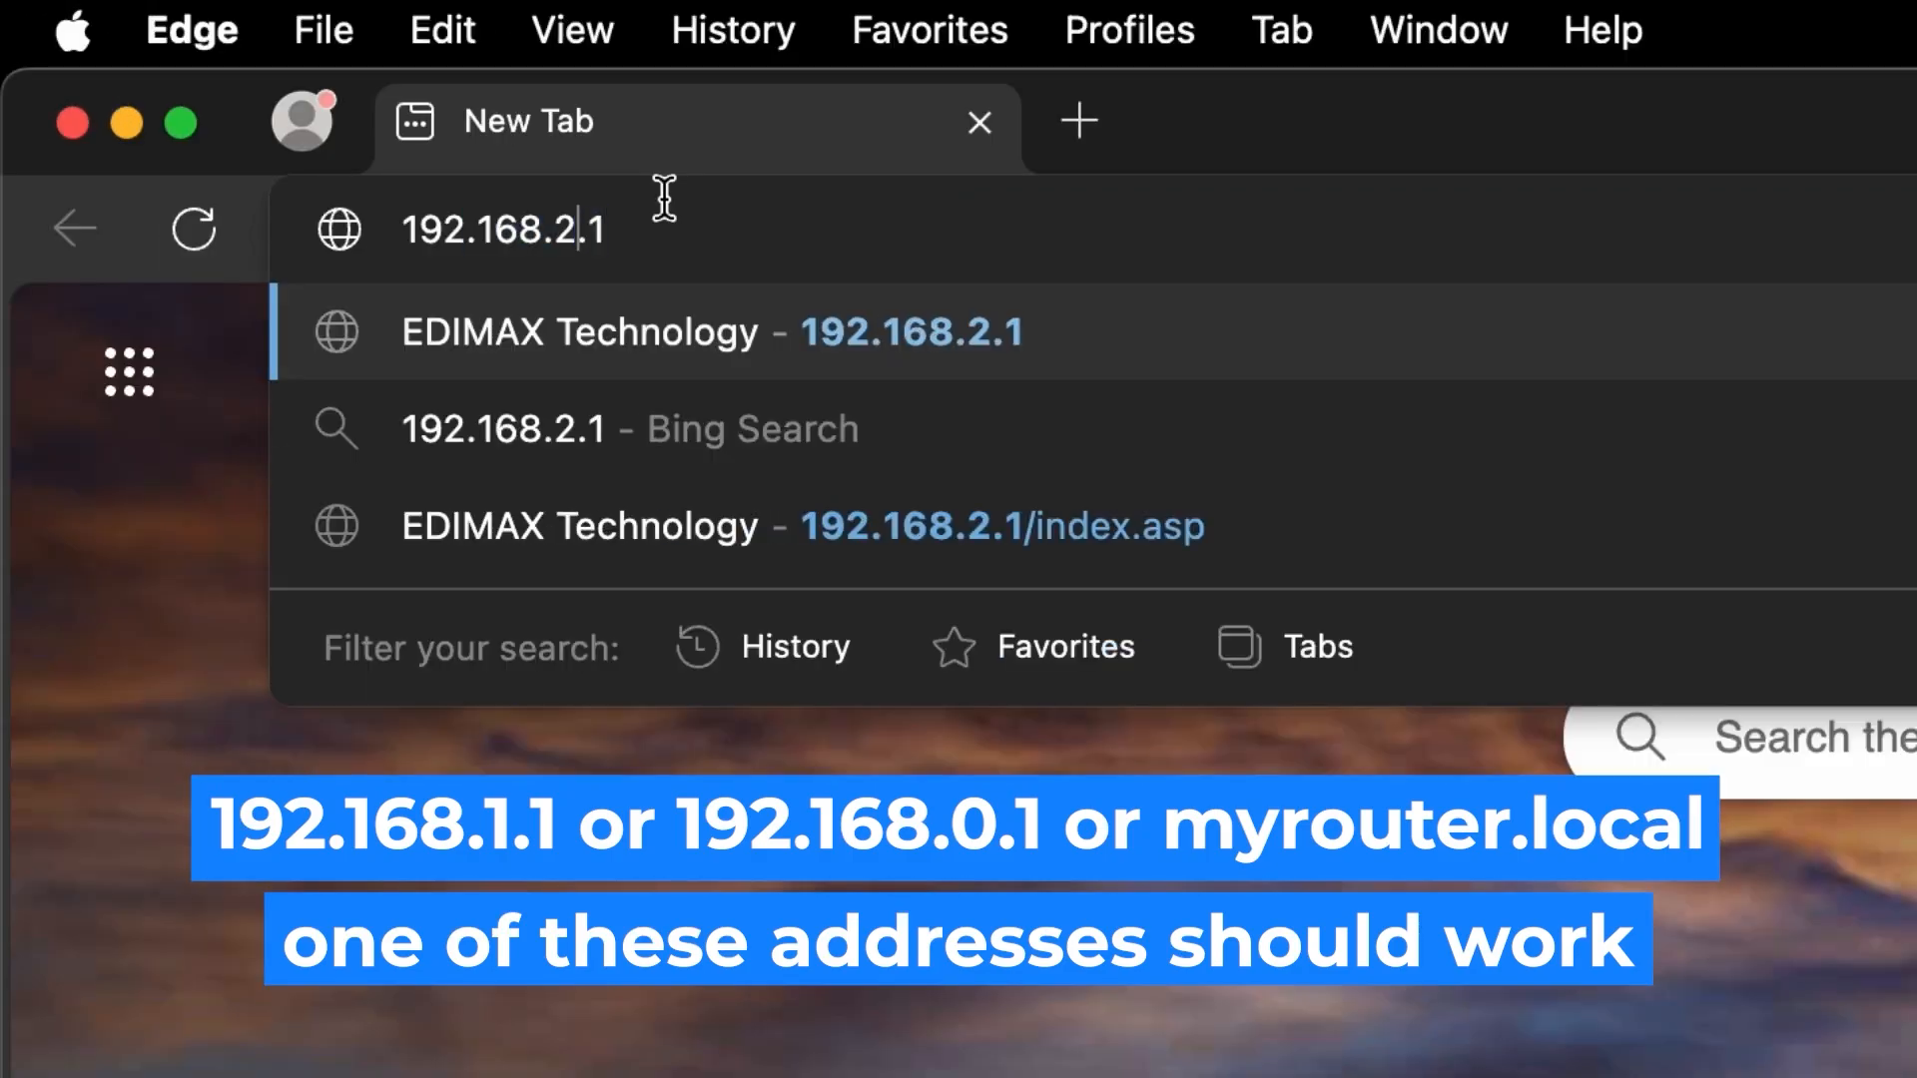
key("BackSpace")
type("1")
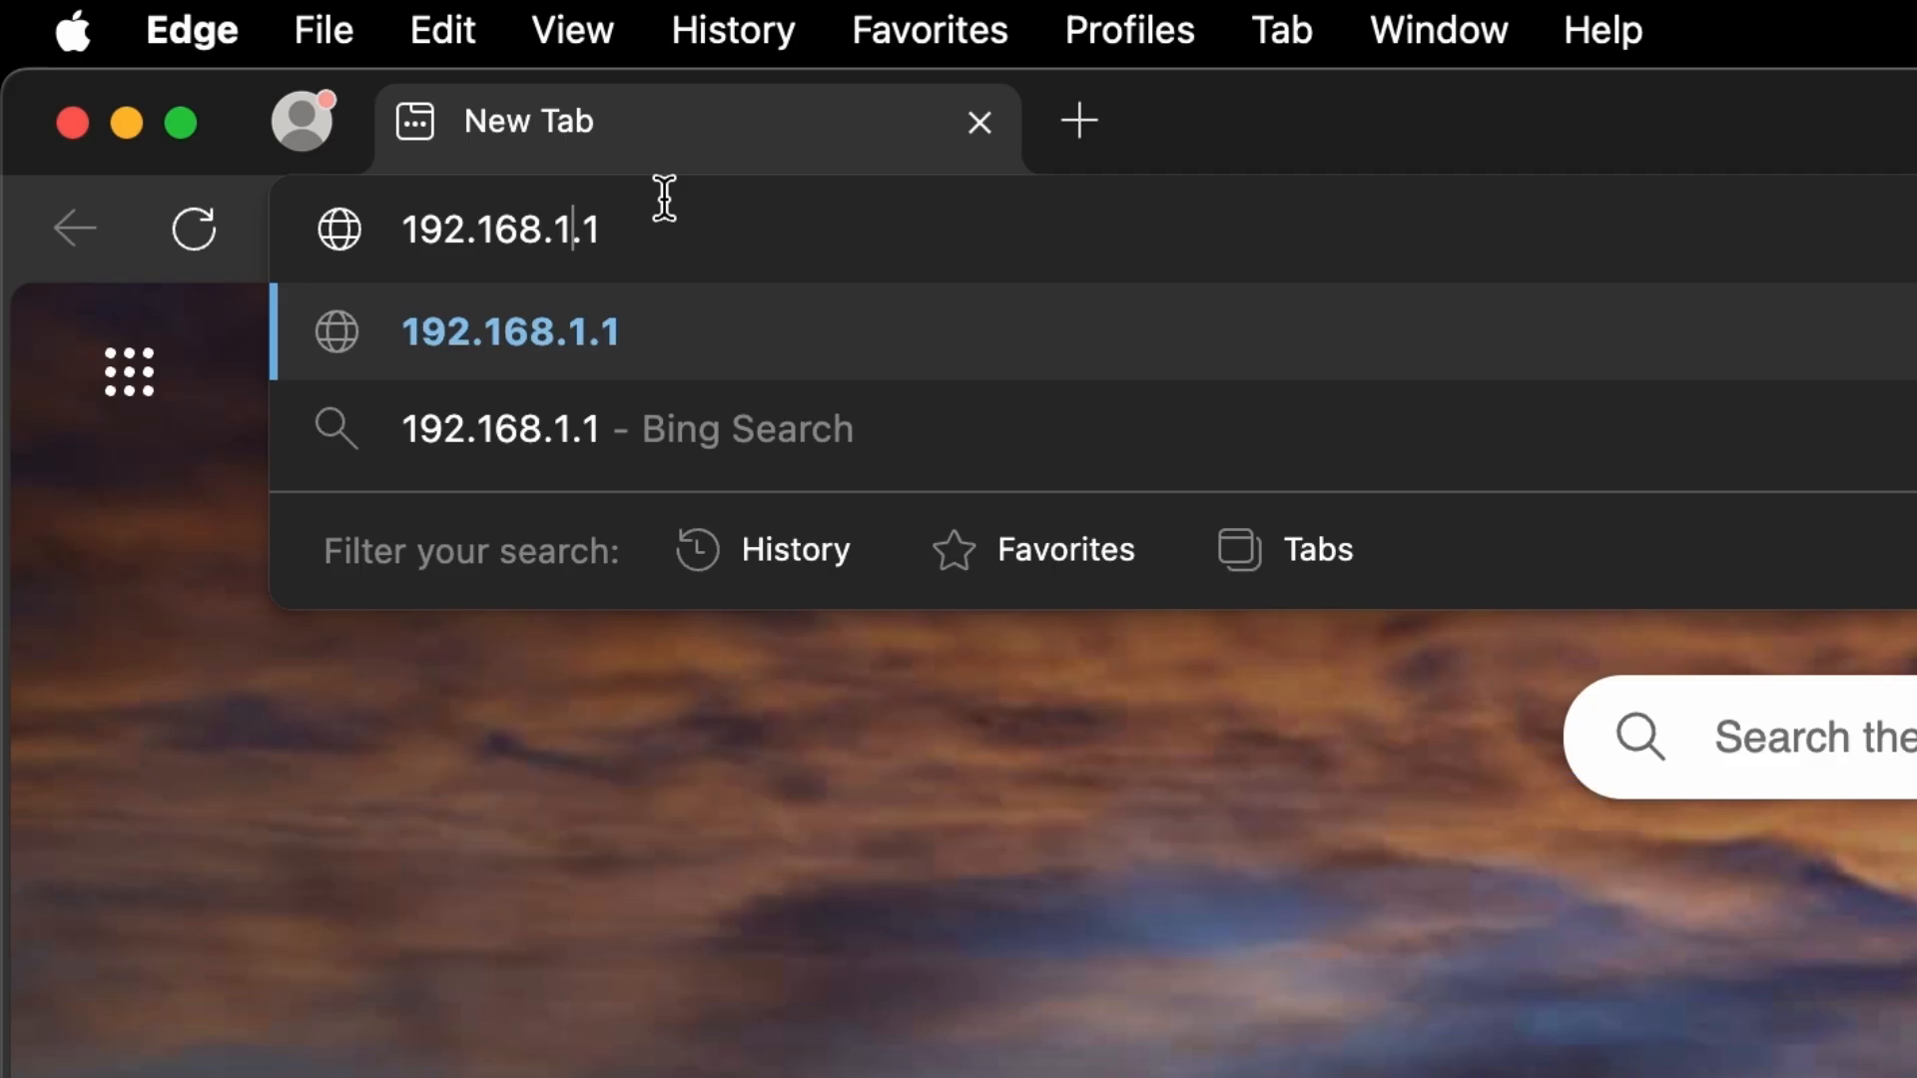
key("Return")
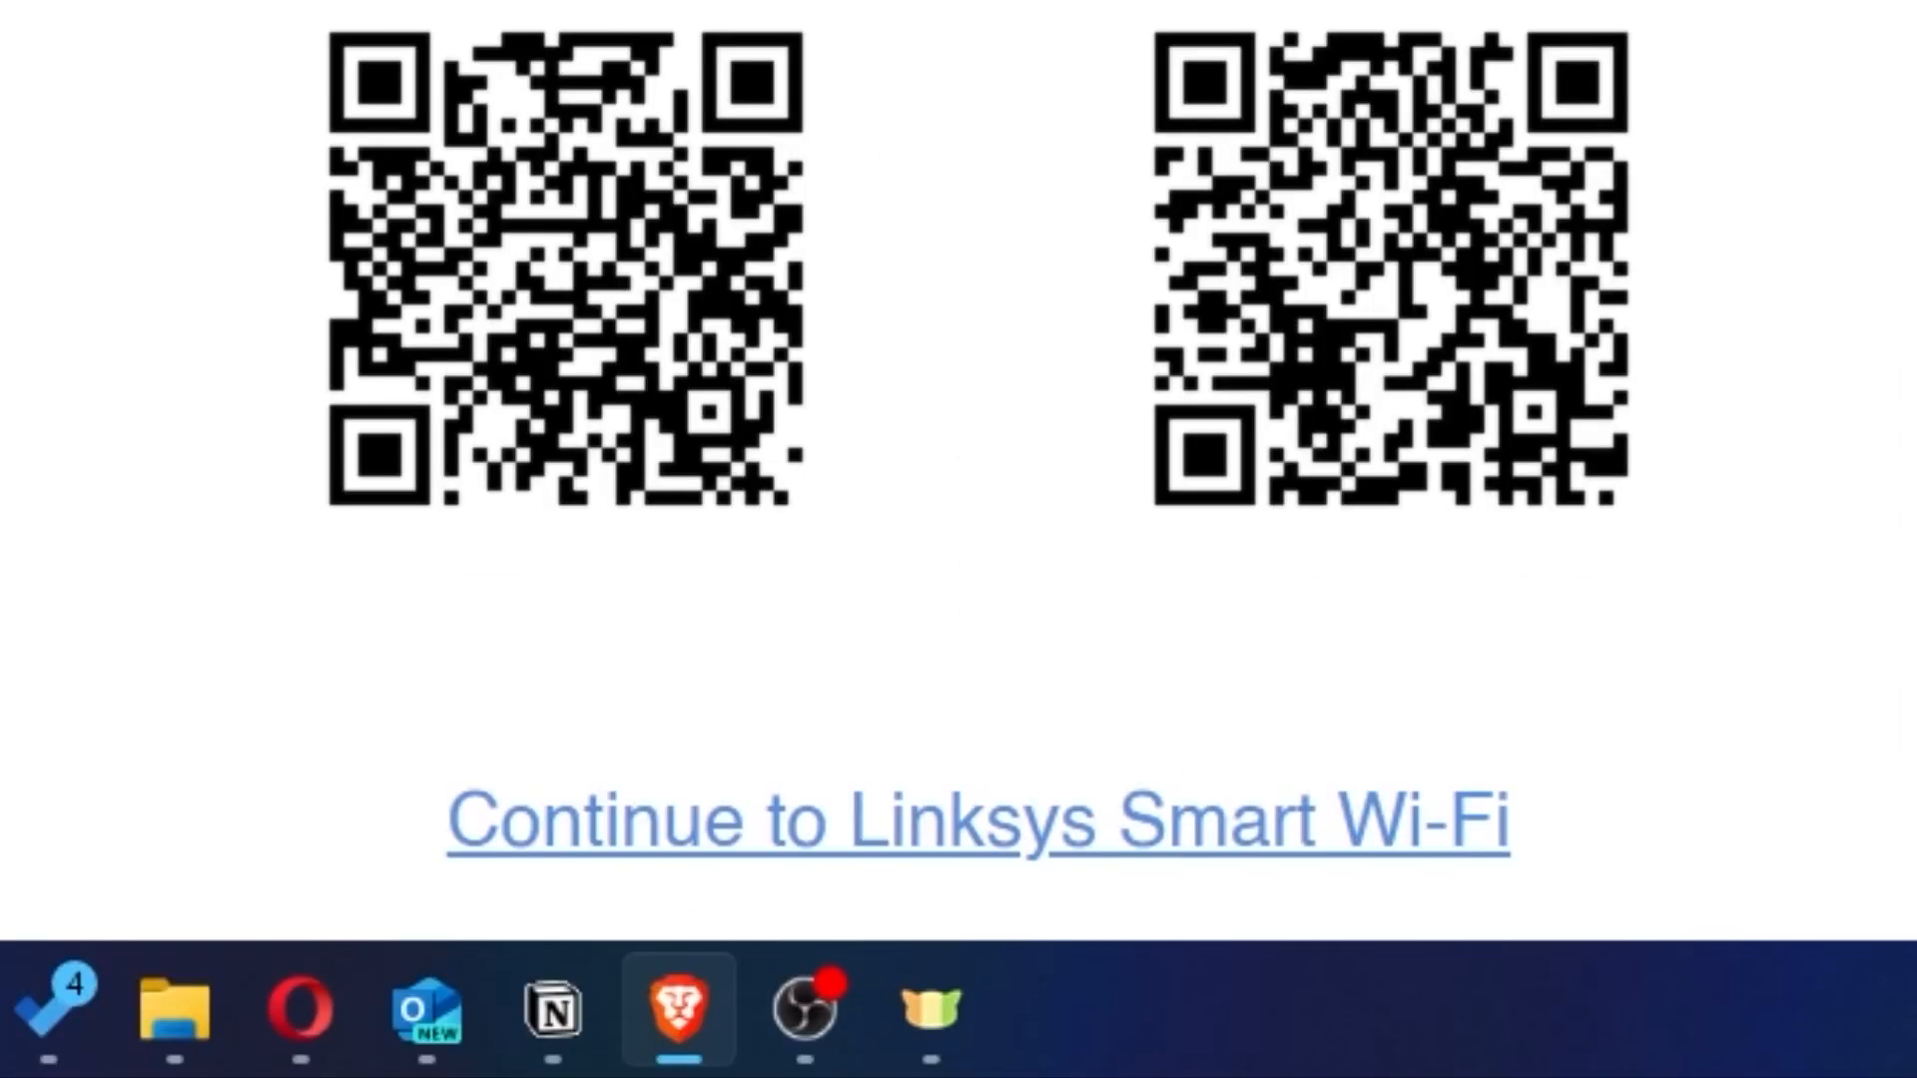
Step: Continue to Linksys Smart Wi-Fi, keeping English (United States) as the language
left_click(1015, 835)
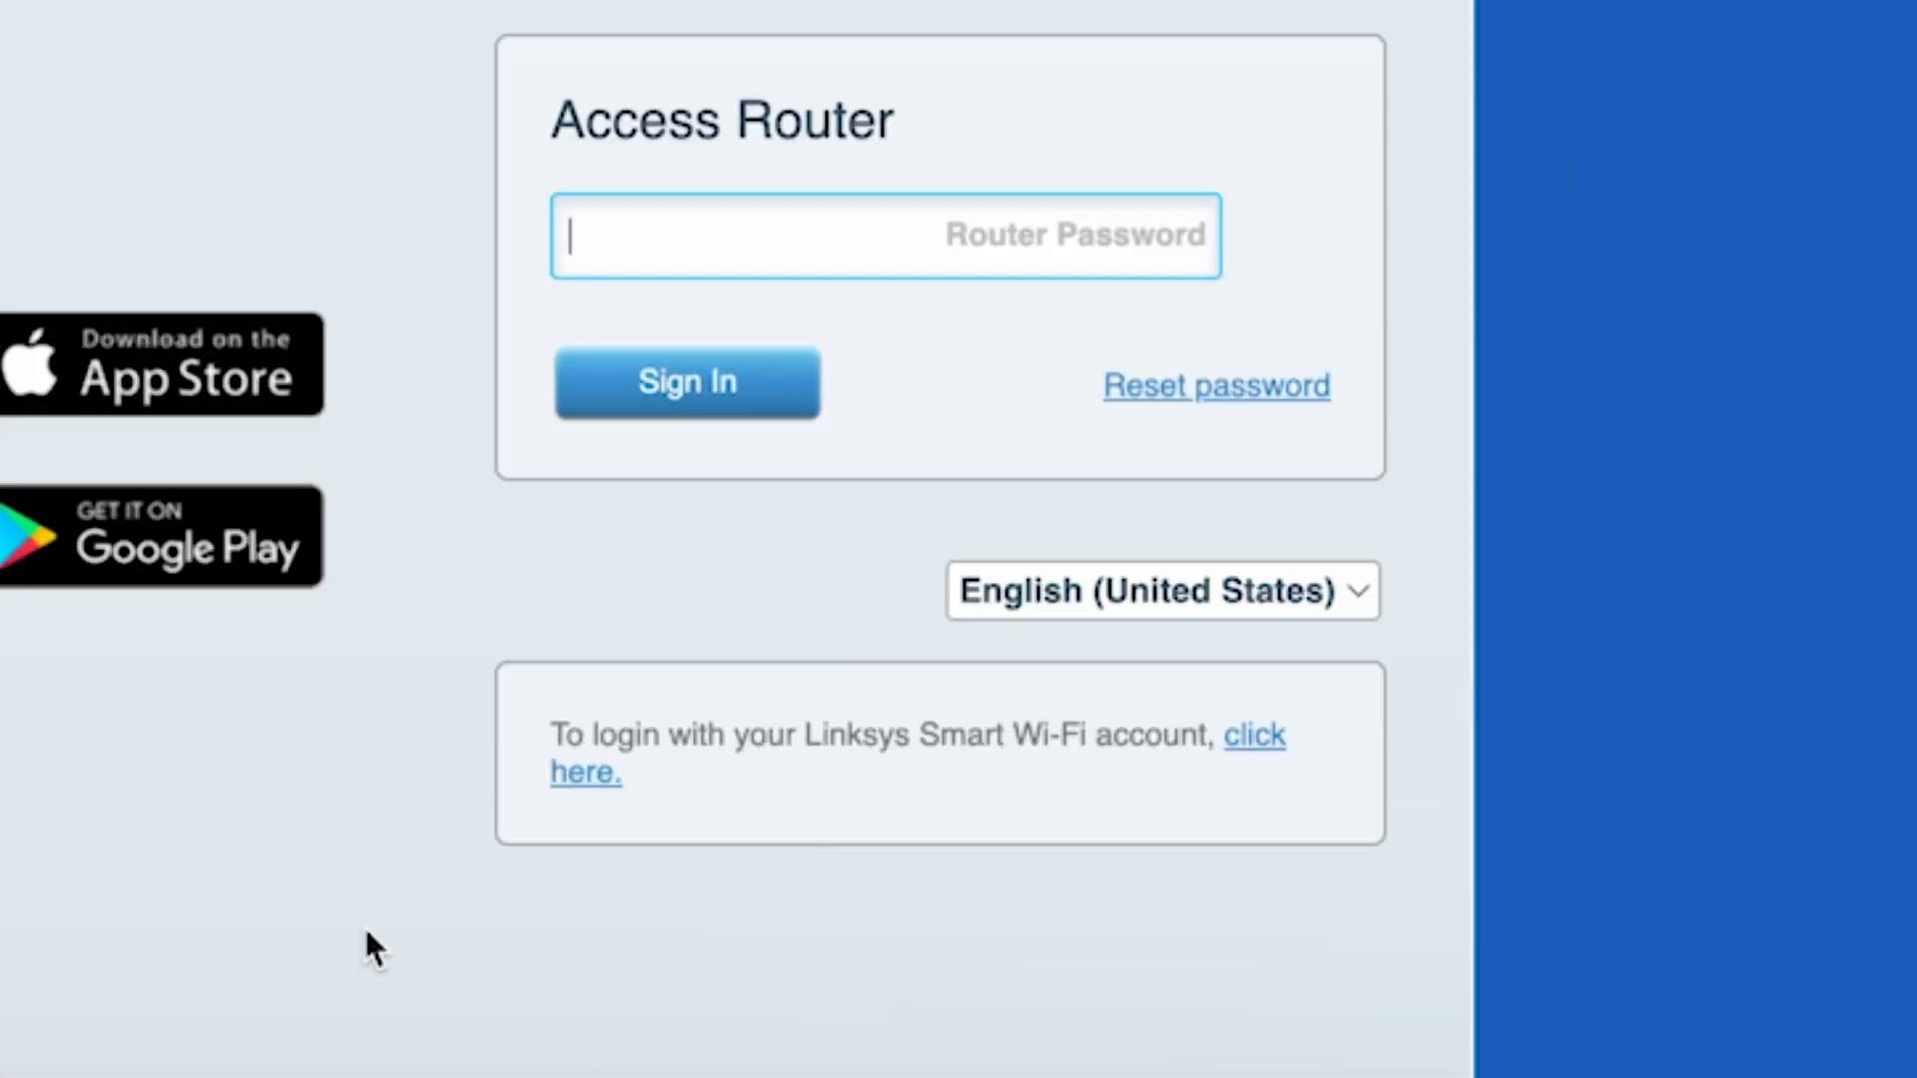
left_click(1352, 591)
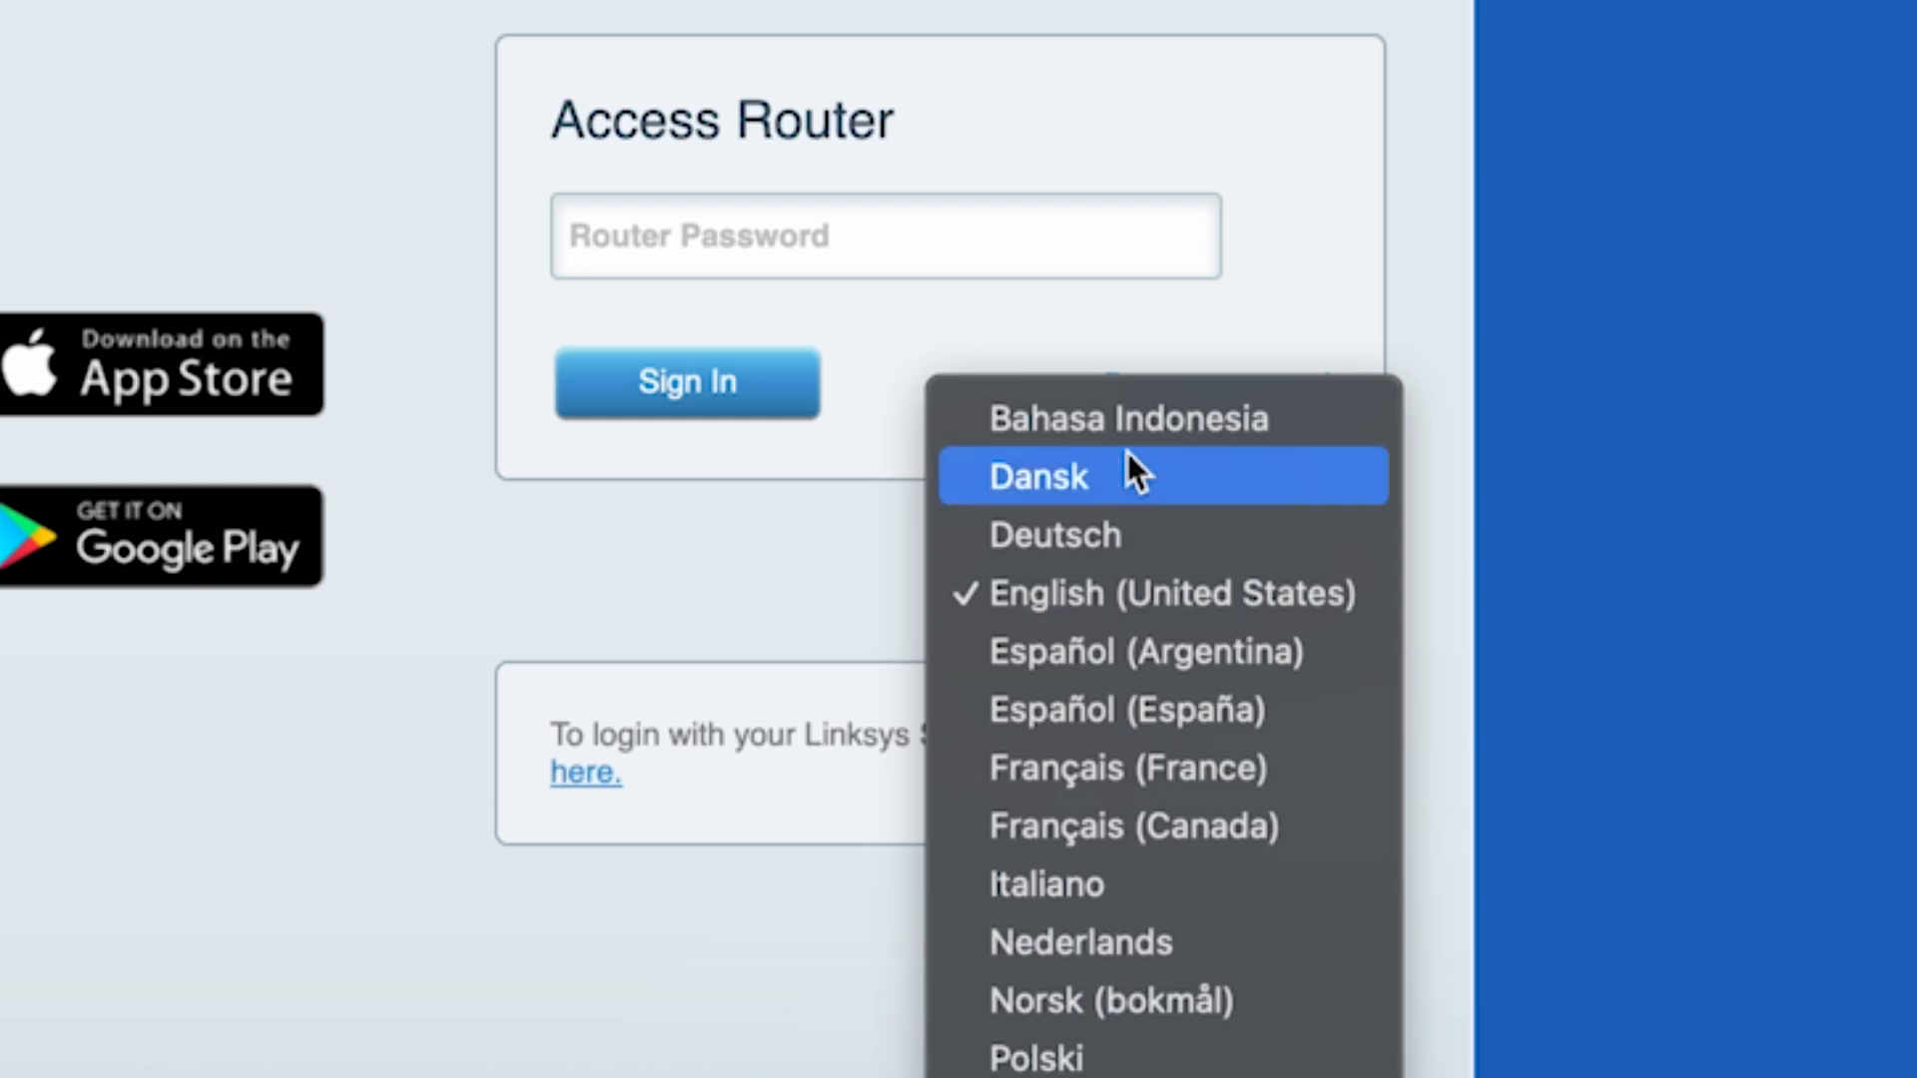
left_click(1145, 589)
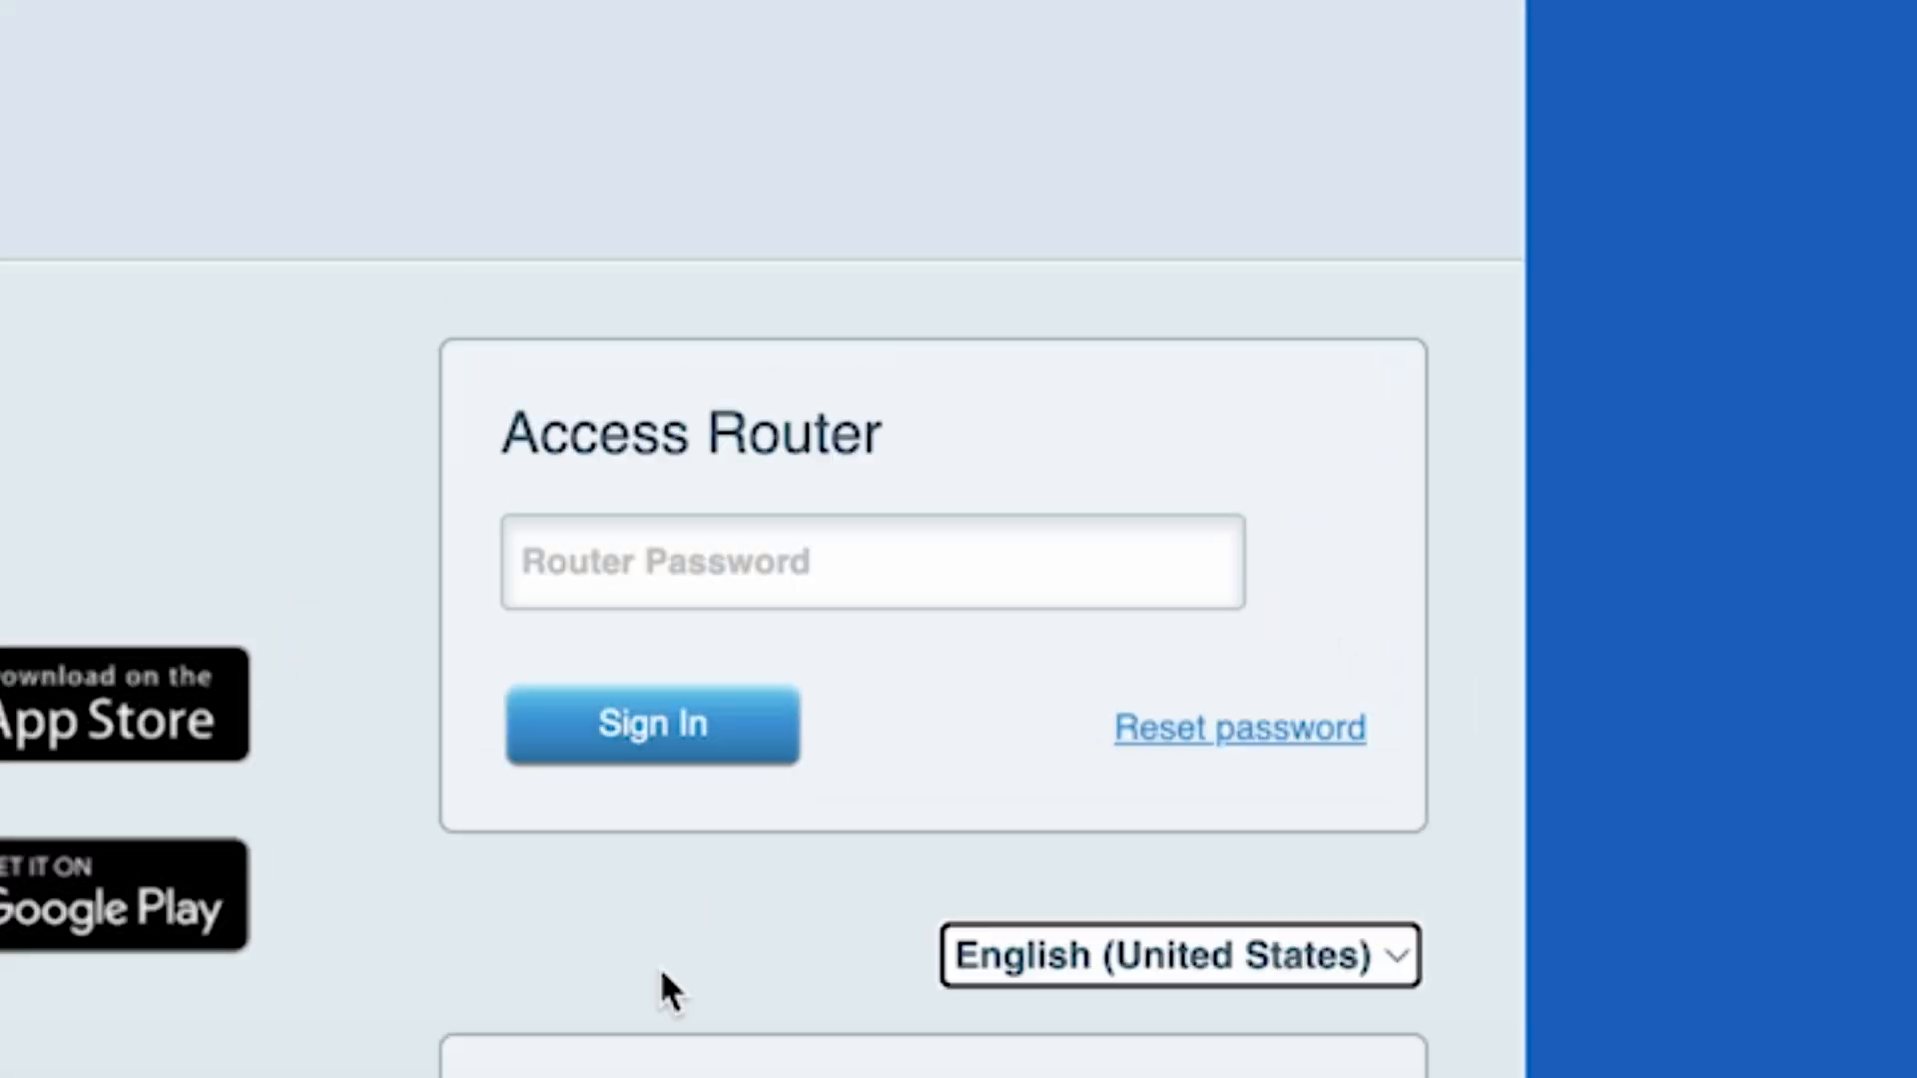
left_click(662, 971)
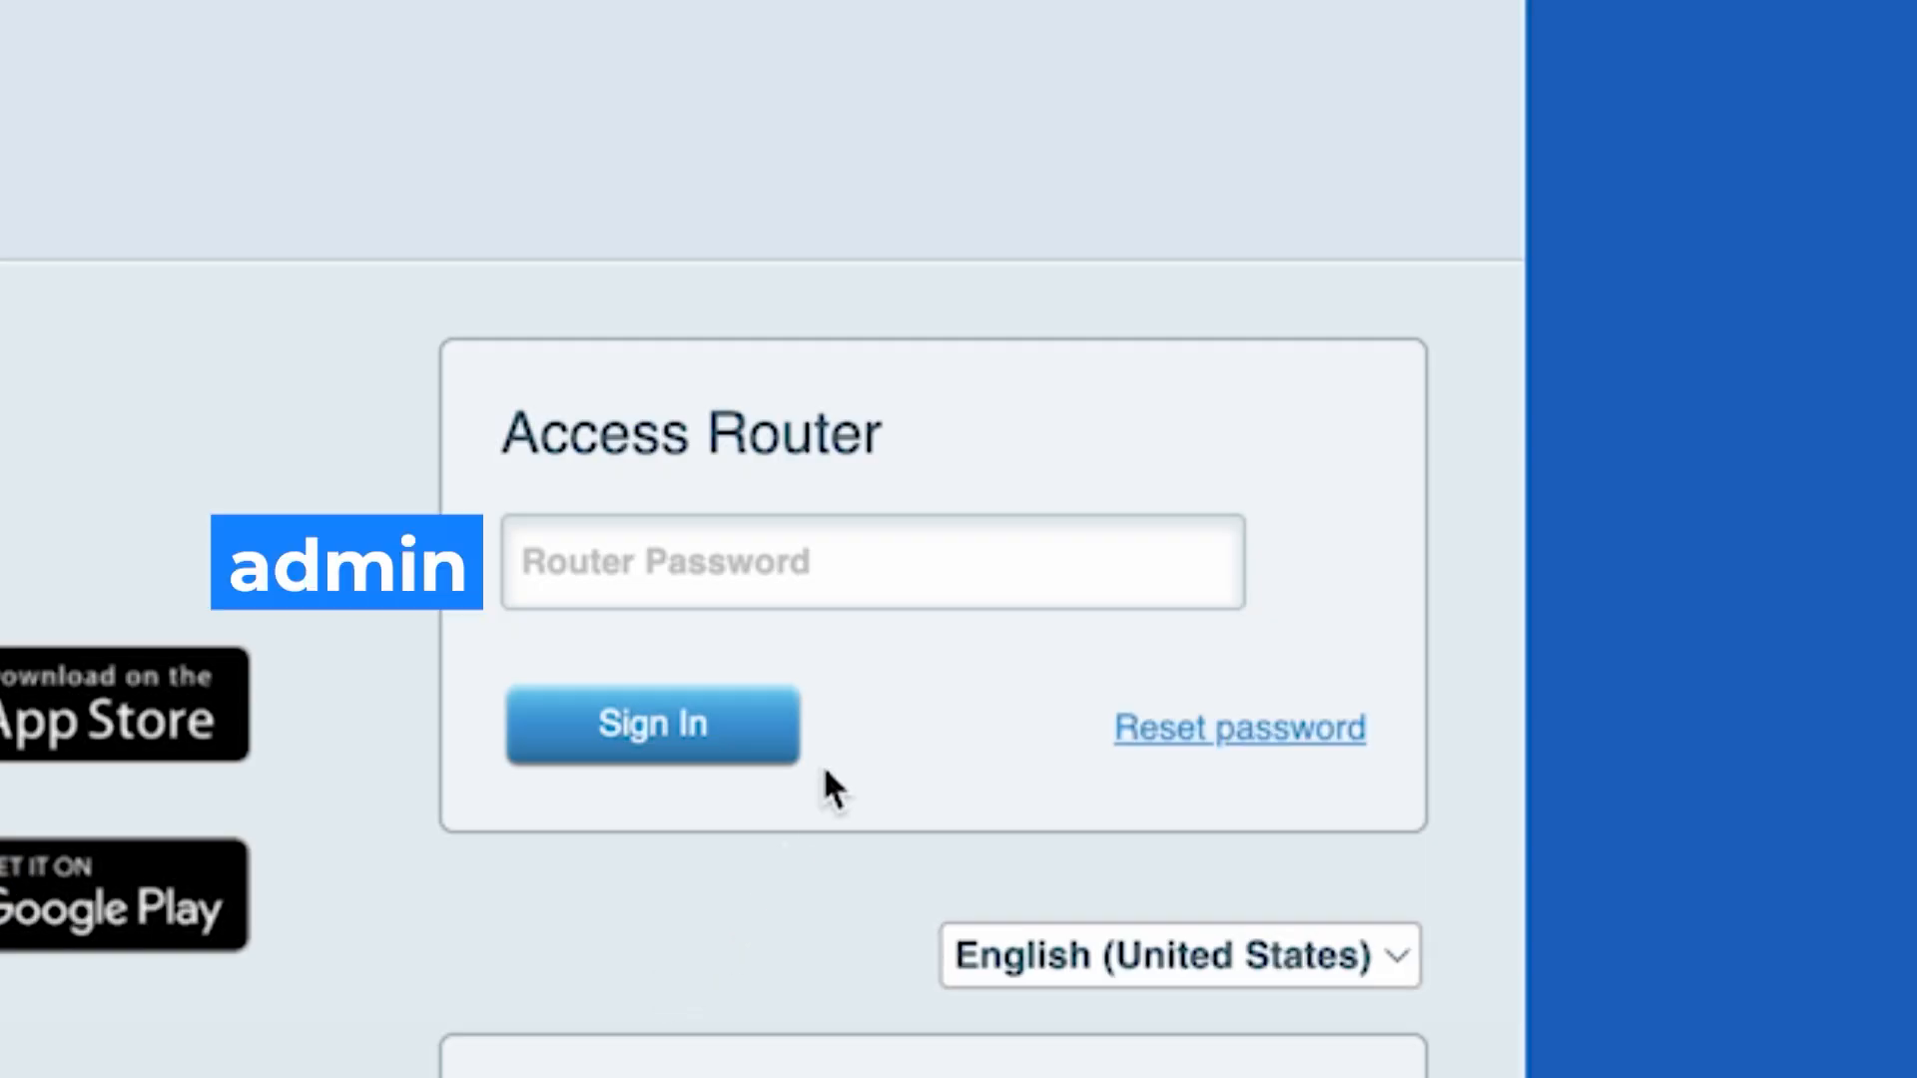
Step: Try signing in with the default router password
left_click(753, 555)
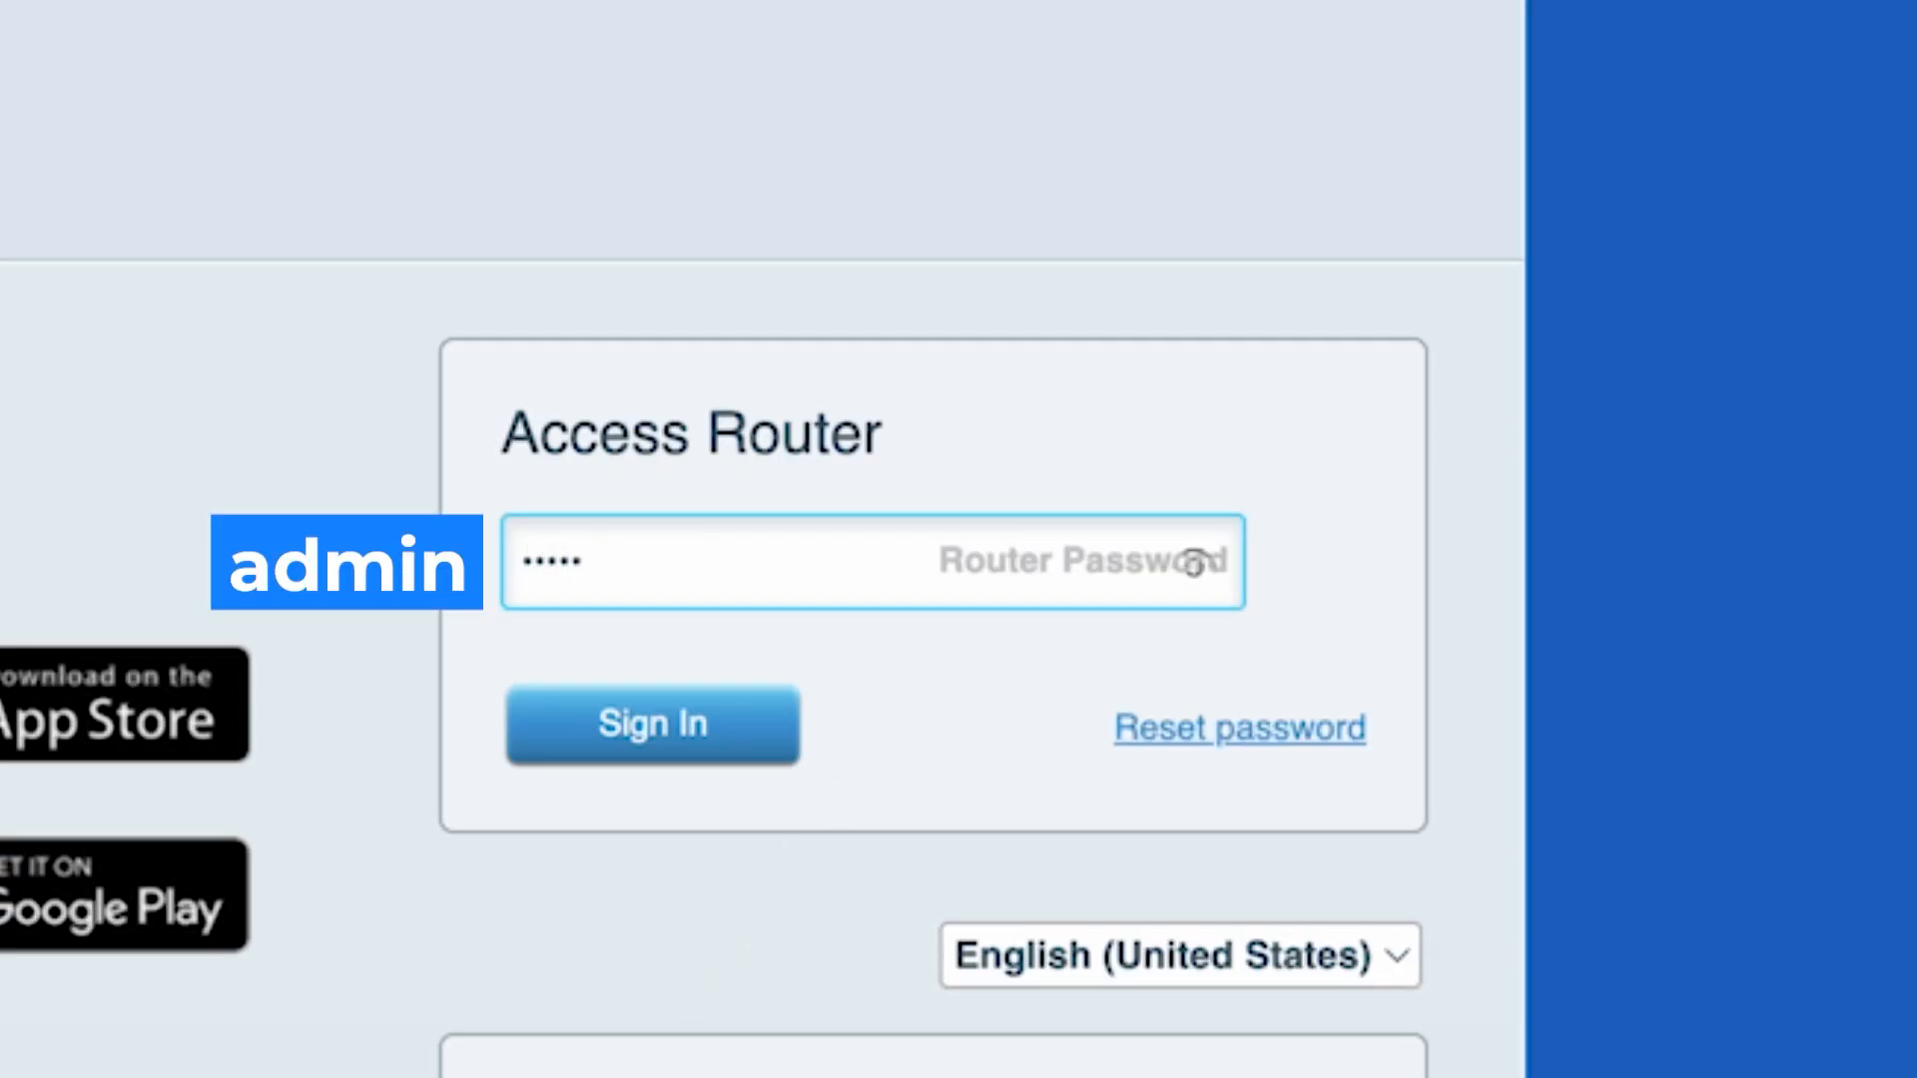
left_click(671, 724)
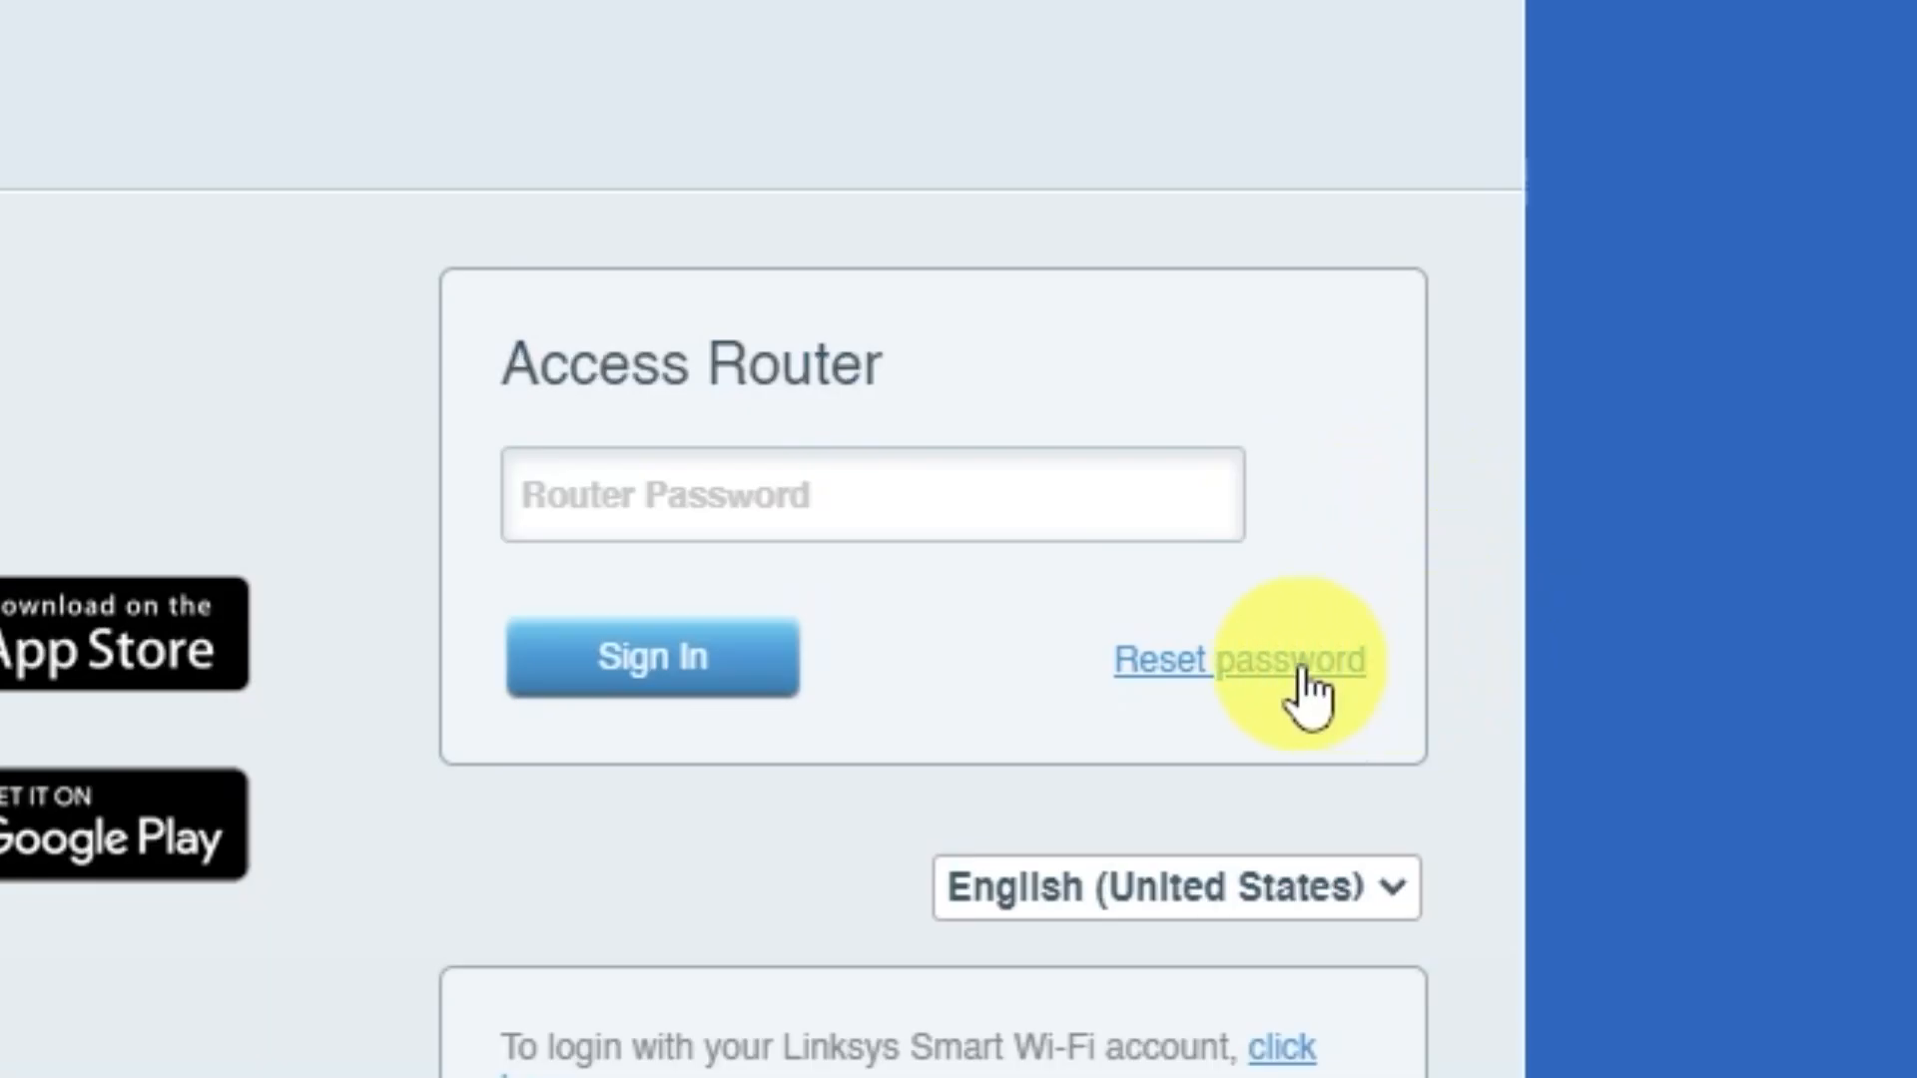
Step: Start an admin password reset and submit the 5-digit recovery key from the router label
left_click(1303, 671)
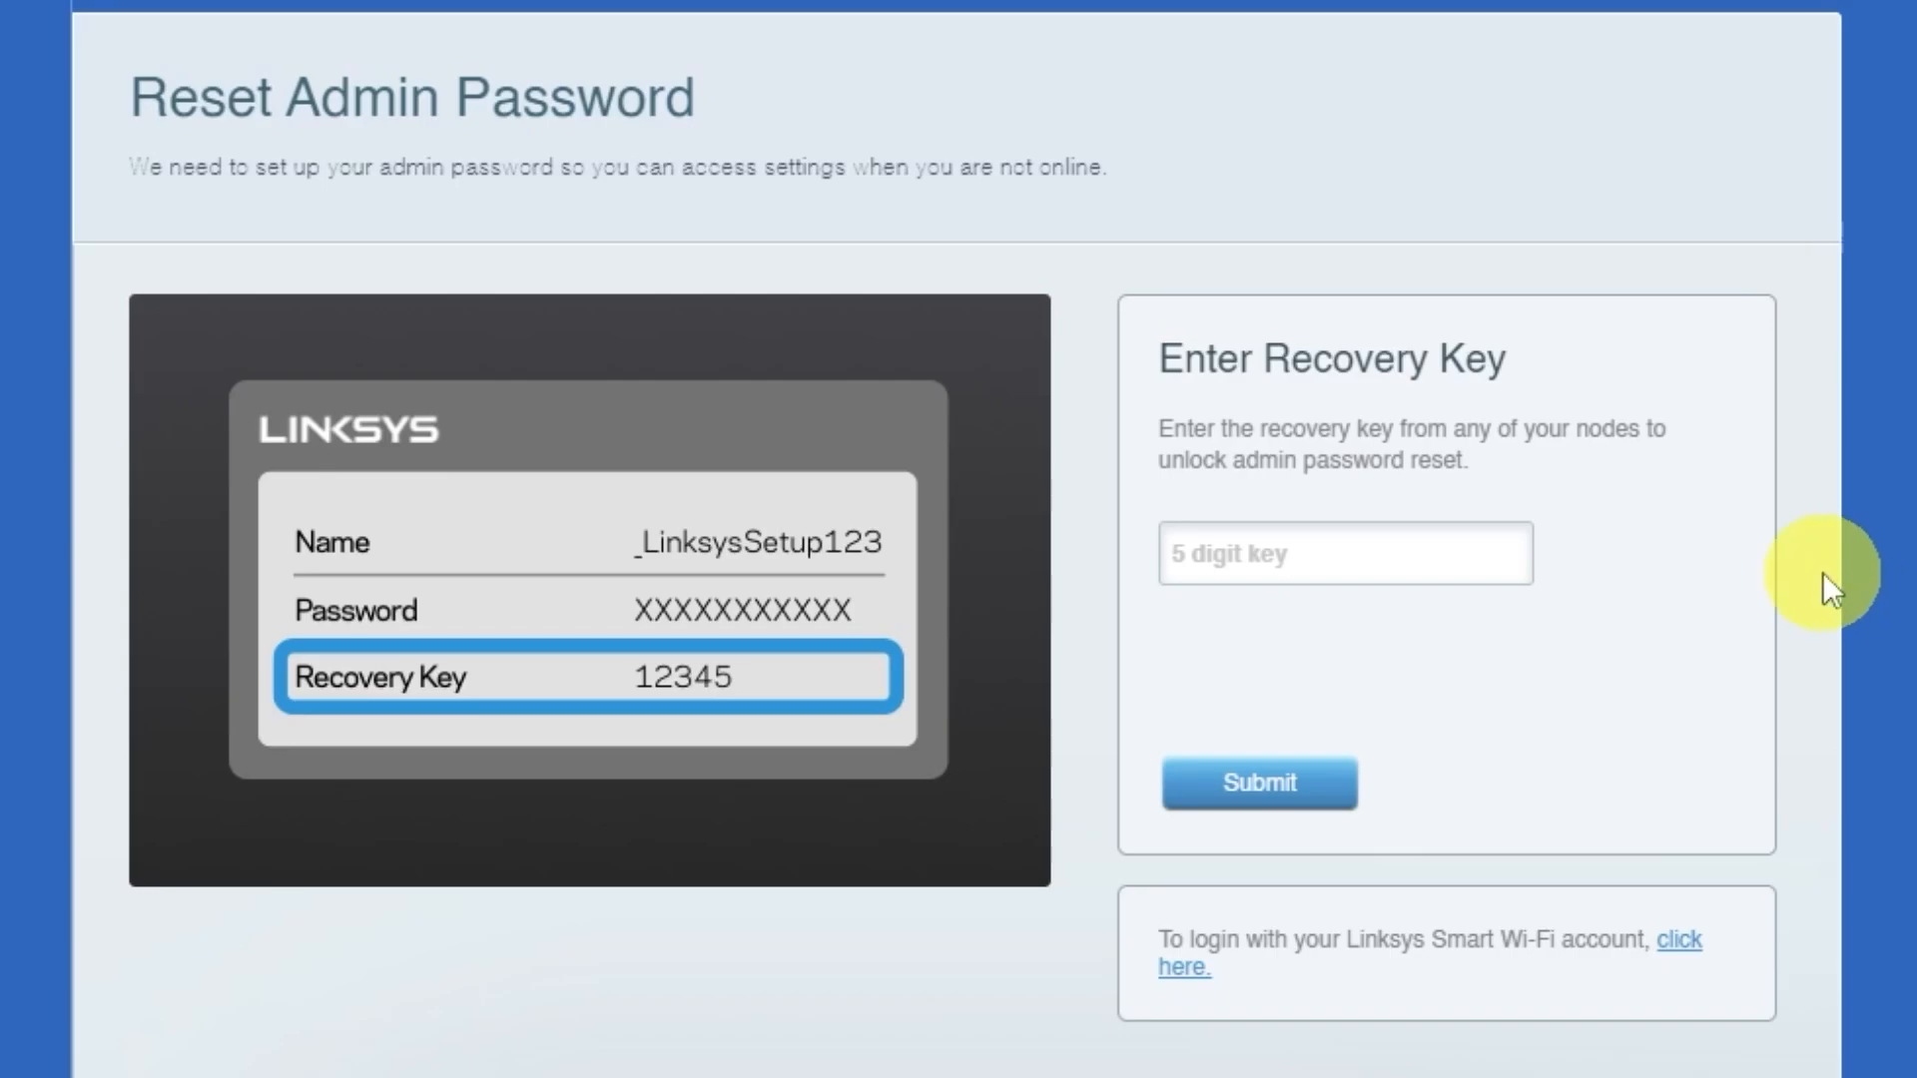
left_click(1374, 548)
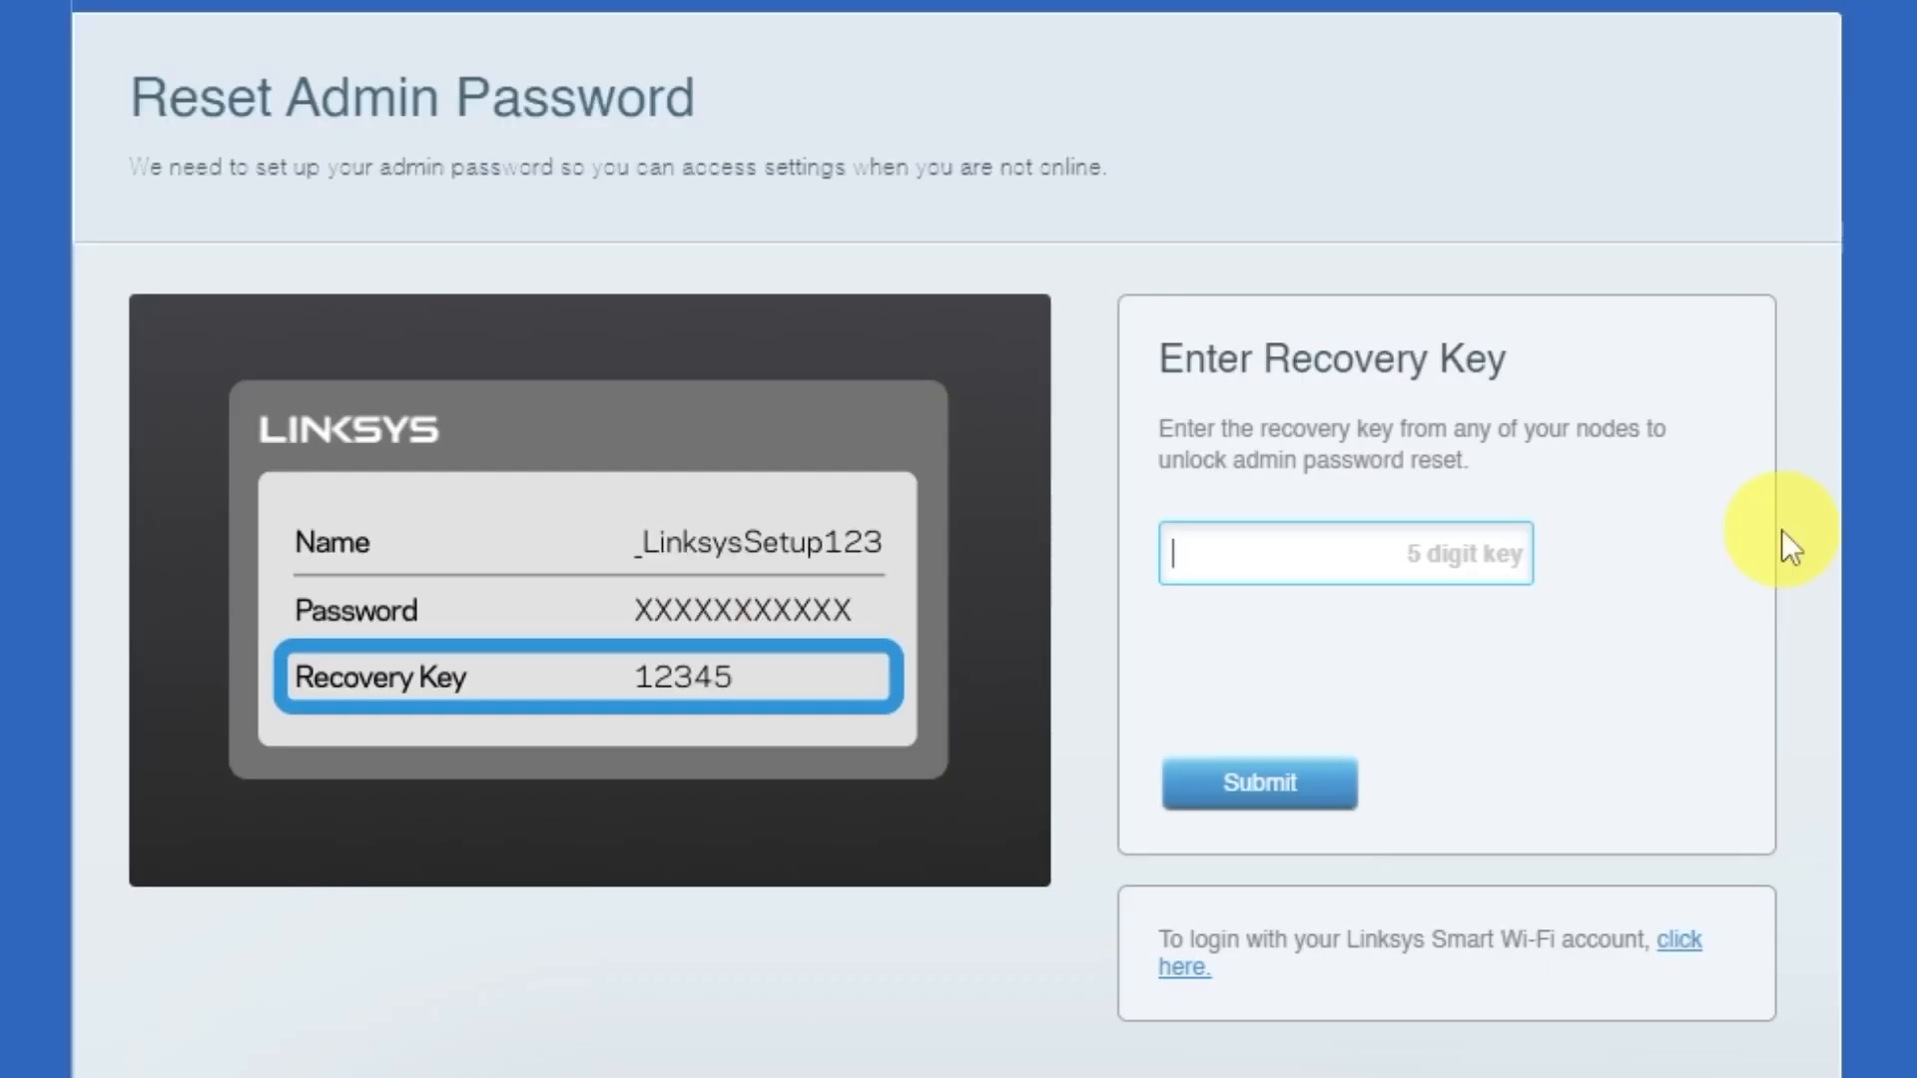
left_click(1260, 782)
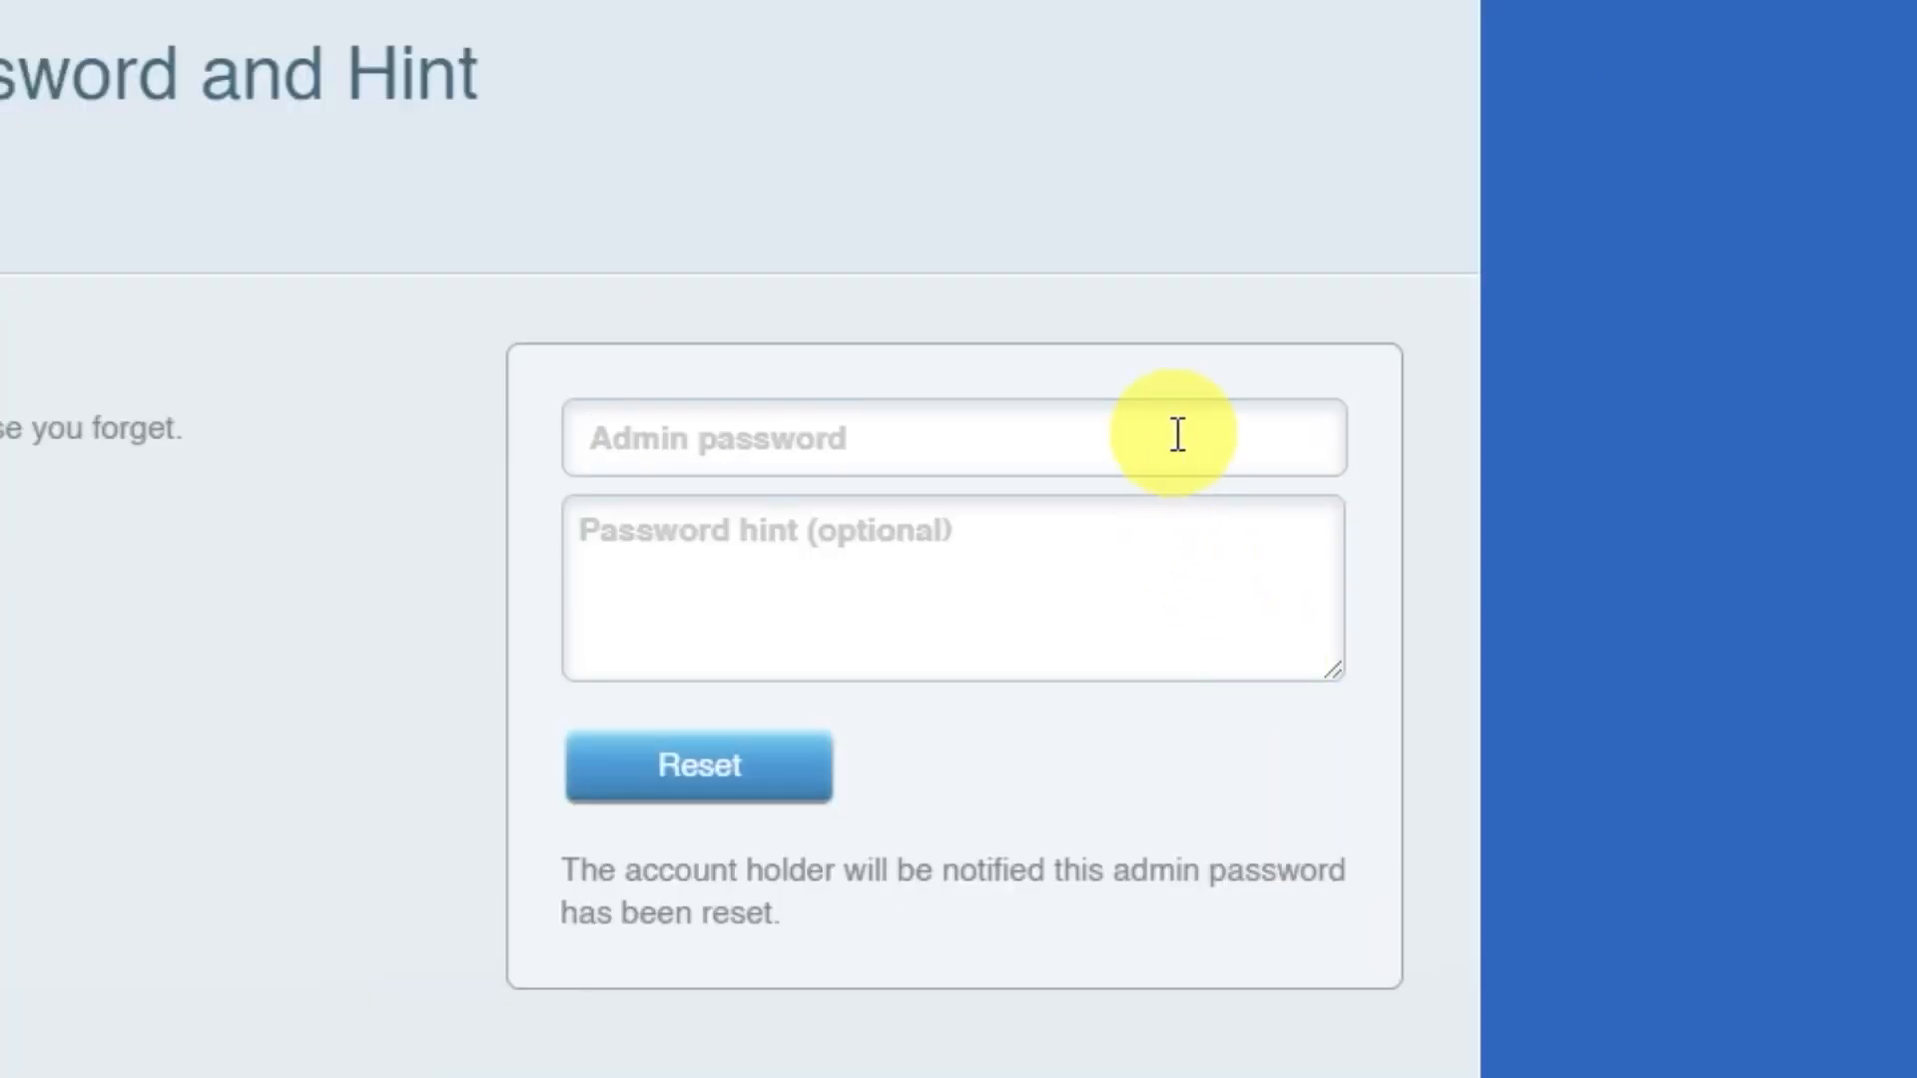
Step: Enter a new admin password with the hint 'coffee' and submit the reset
left_click(1789, 497)
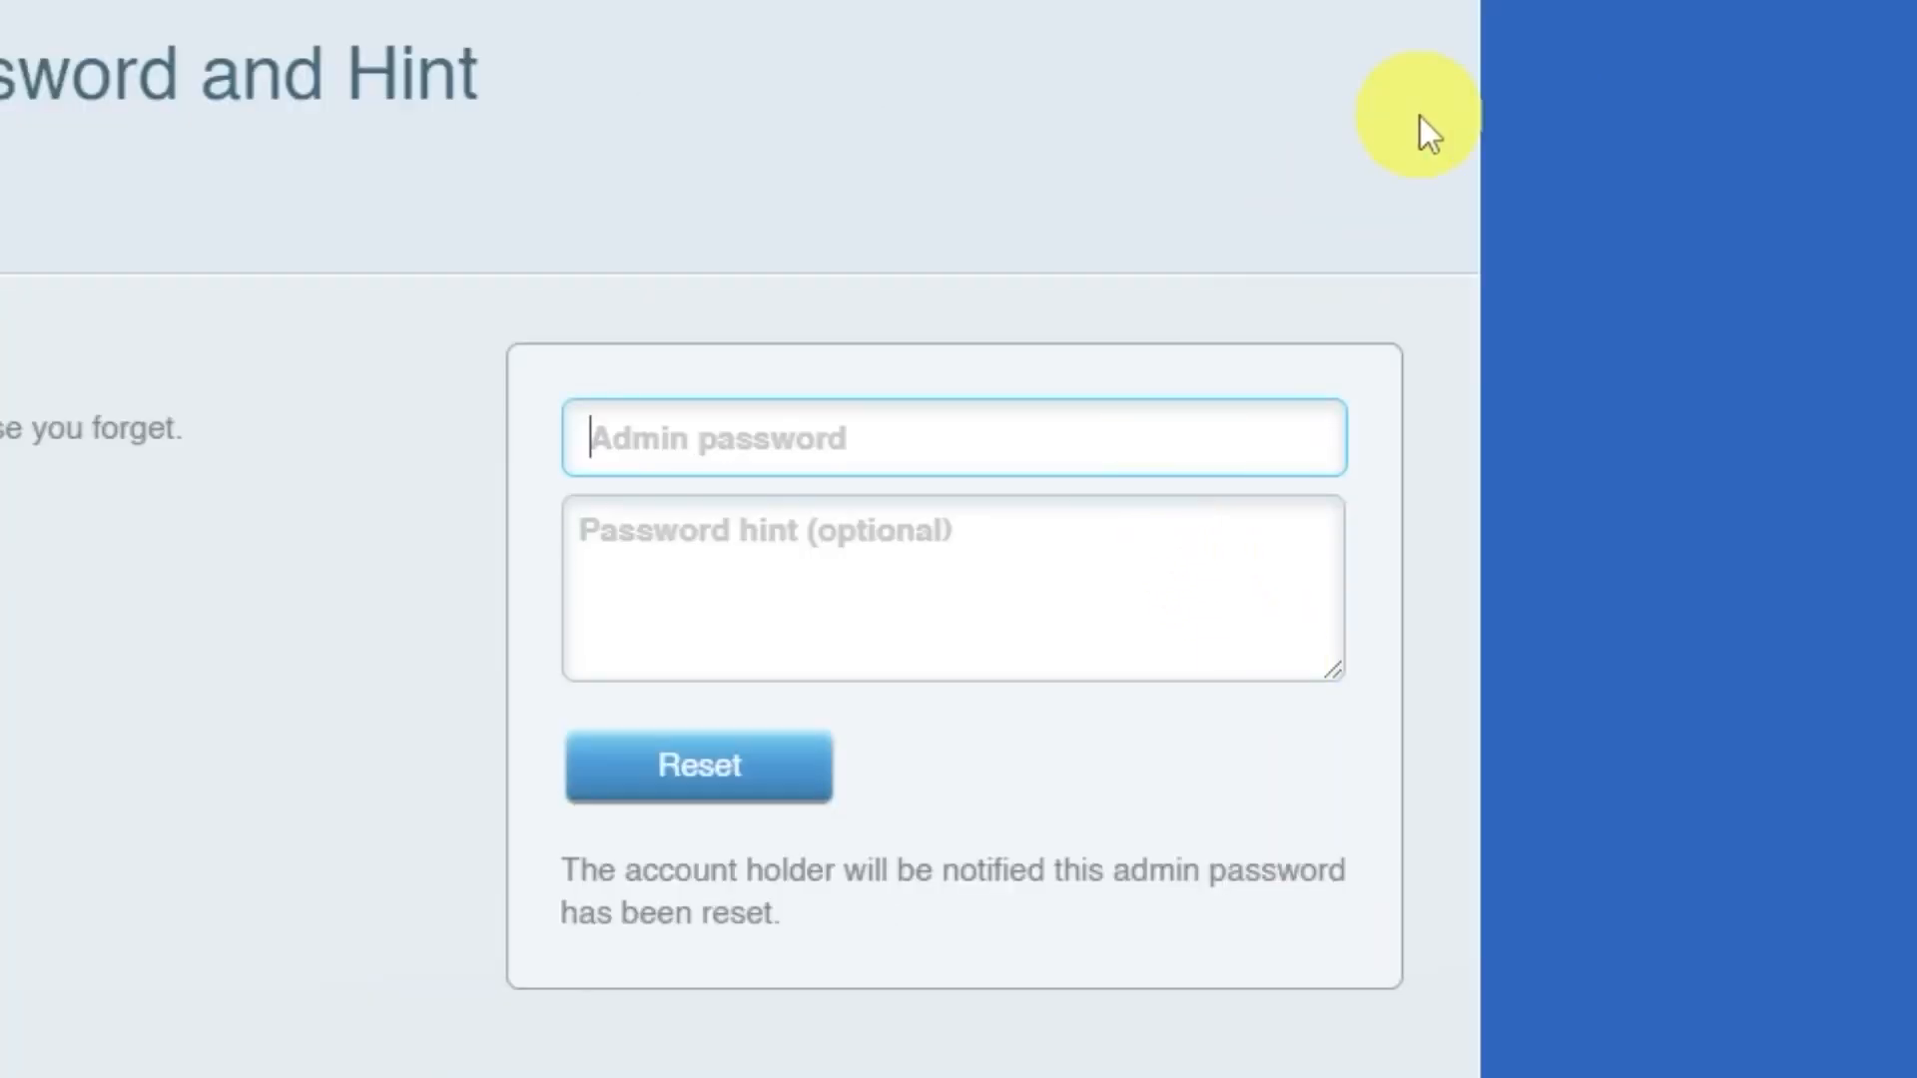
type("•••••••••")
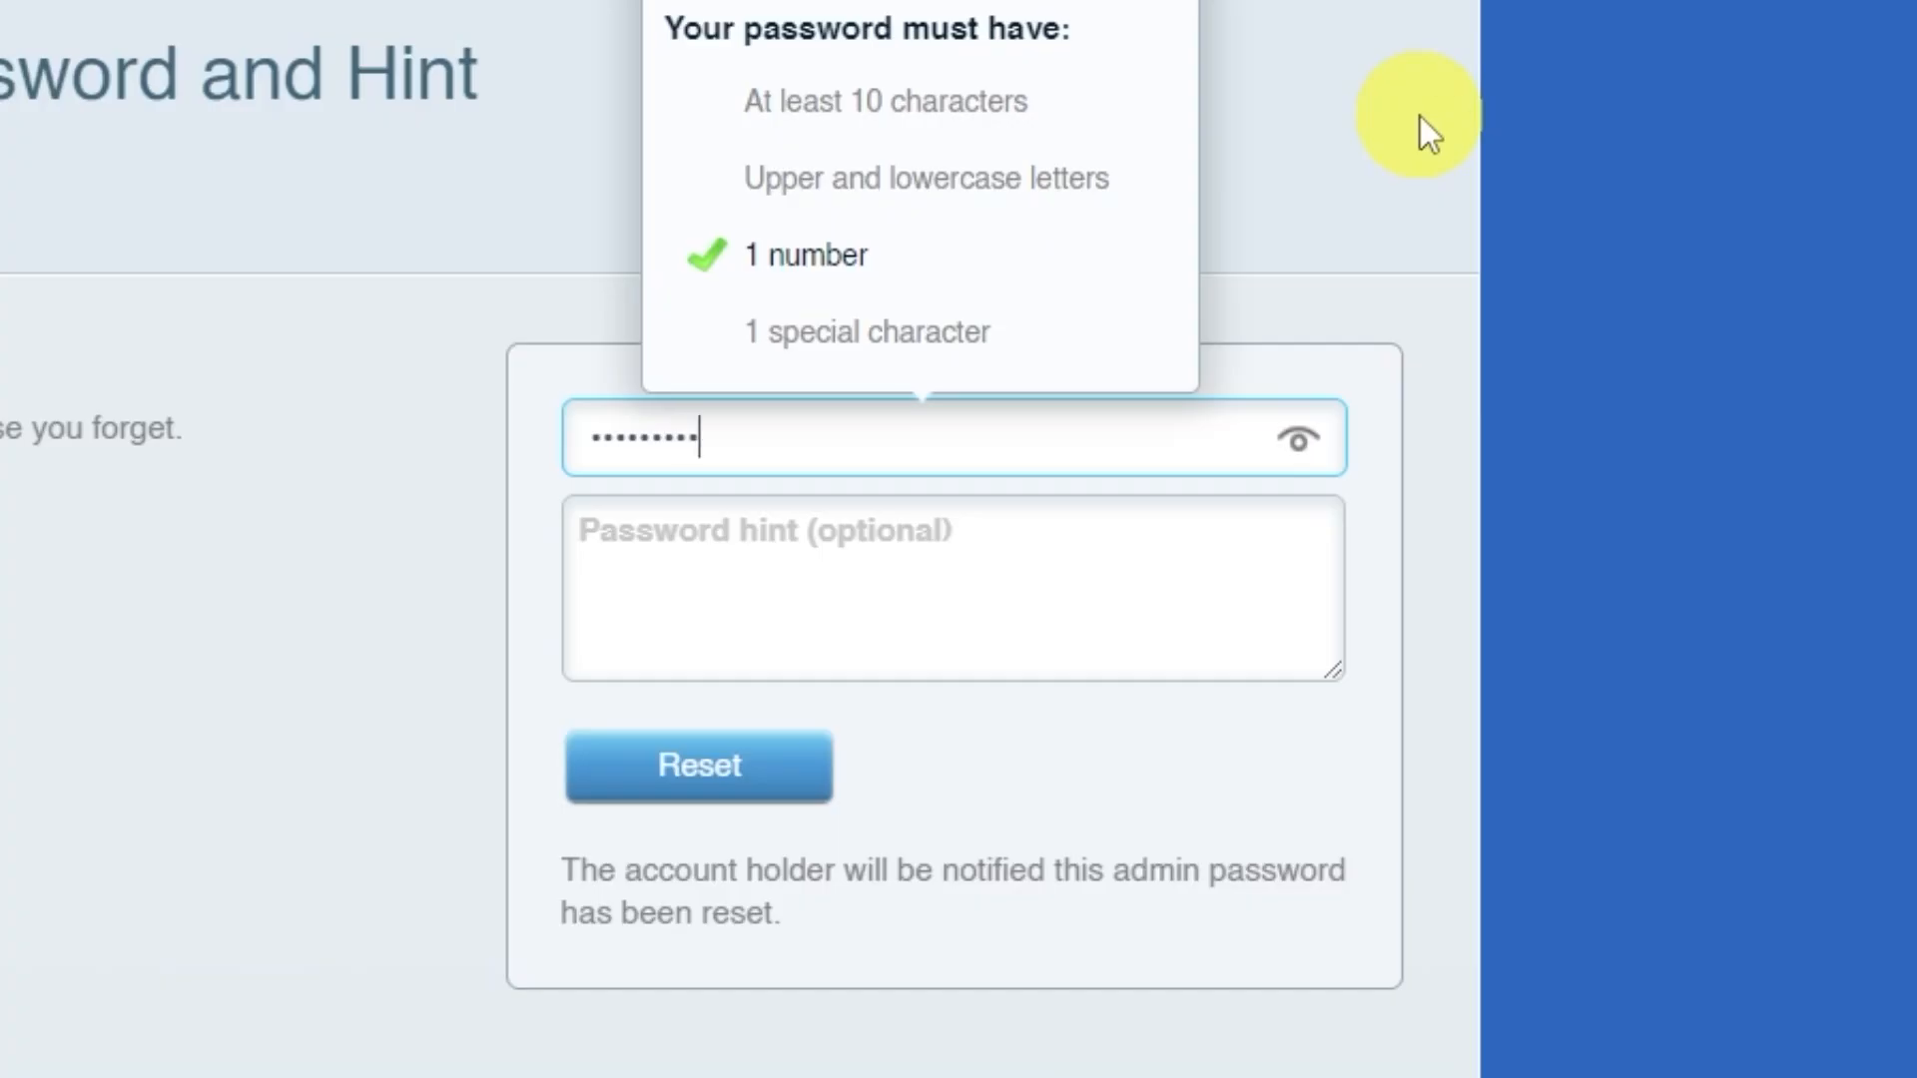
type("••")
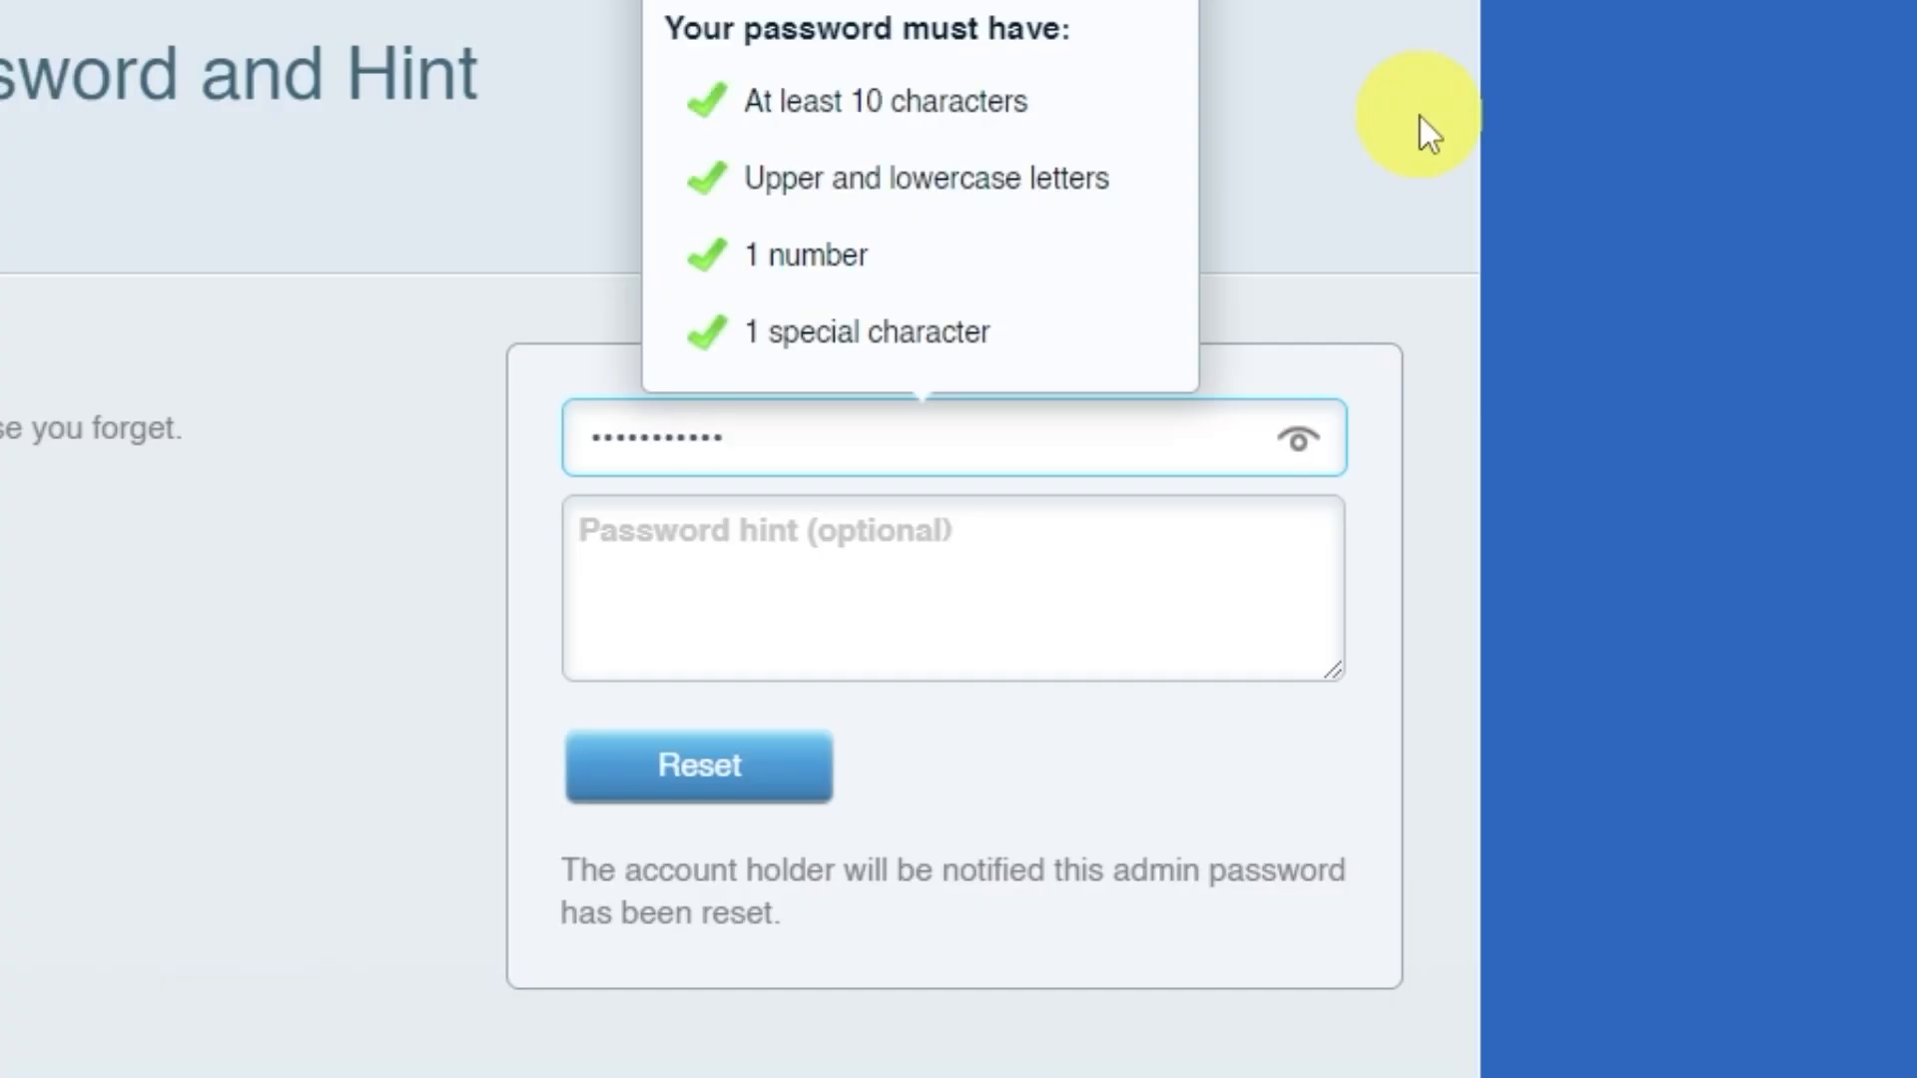
left_click(1127, 558)
type("coffe")
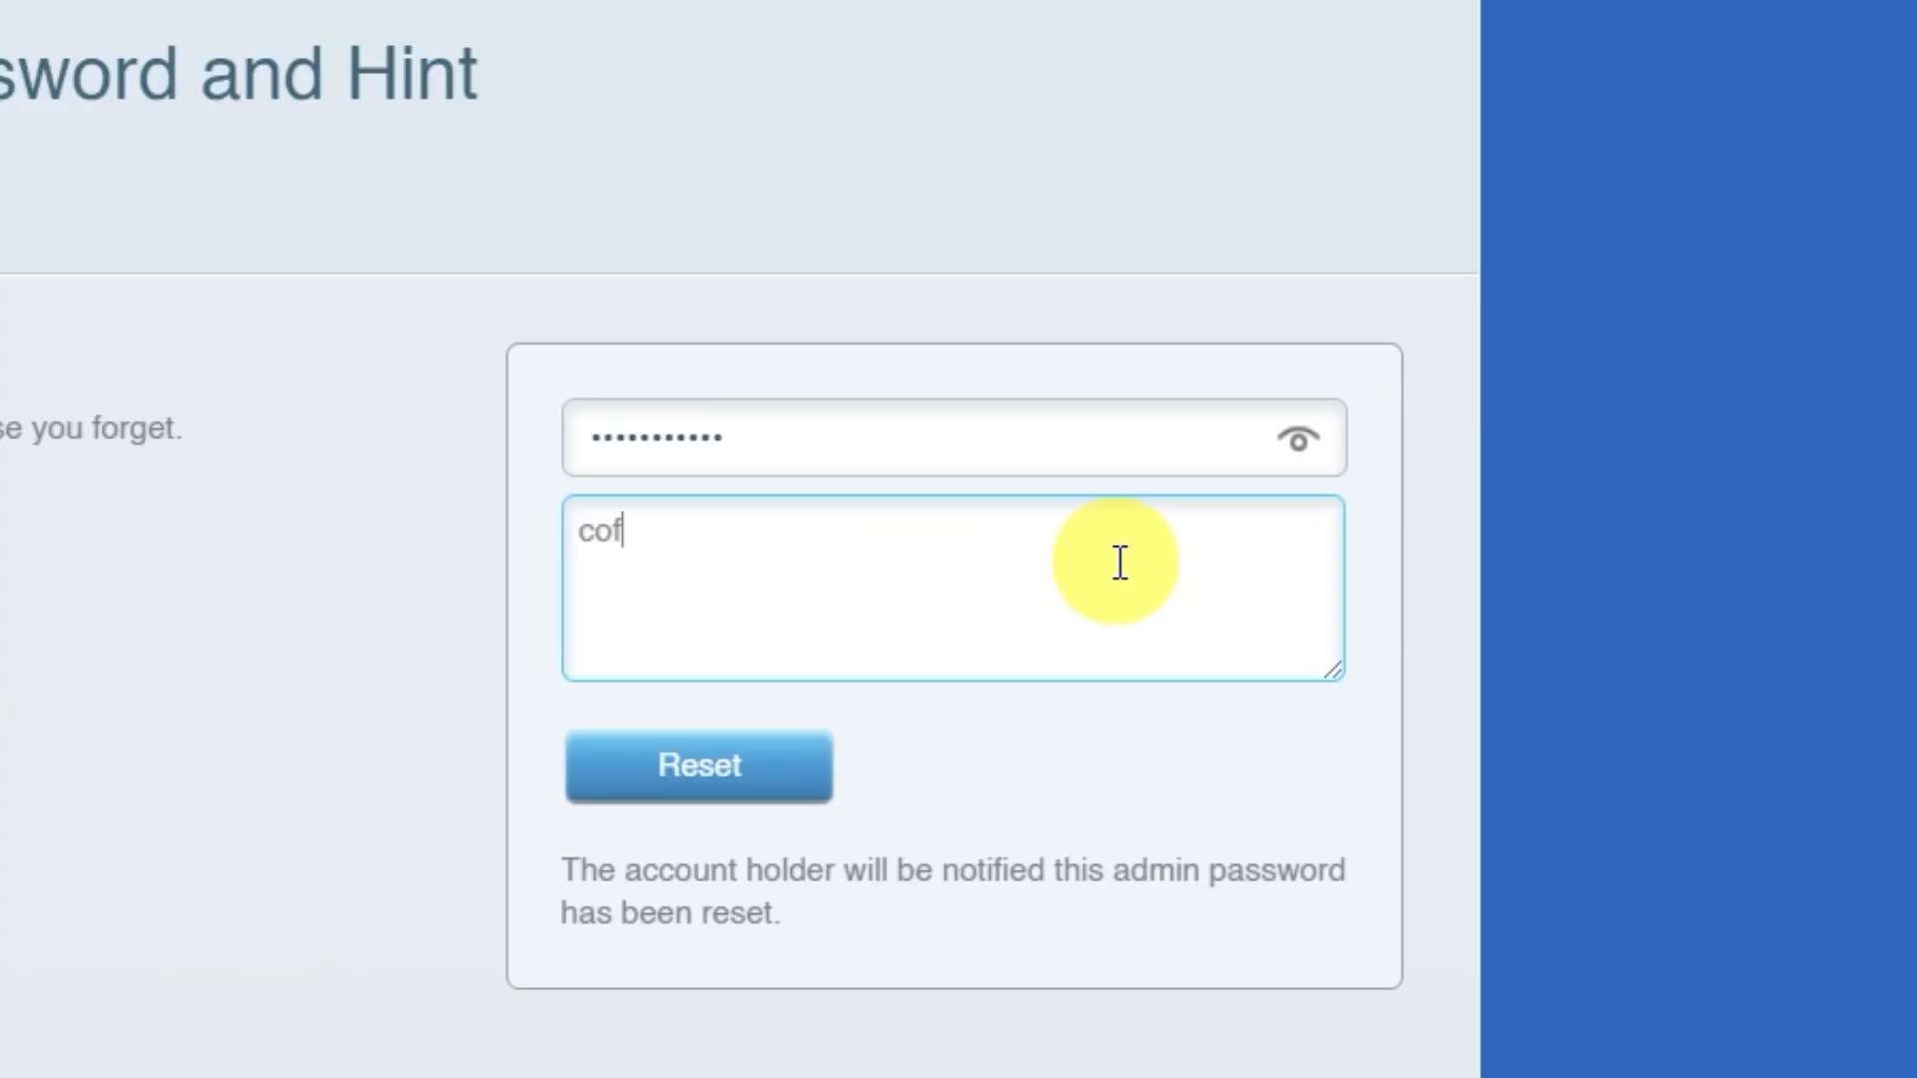
type("e")
left_click(747, 769)
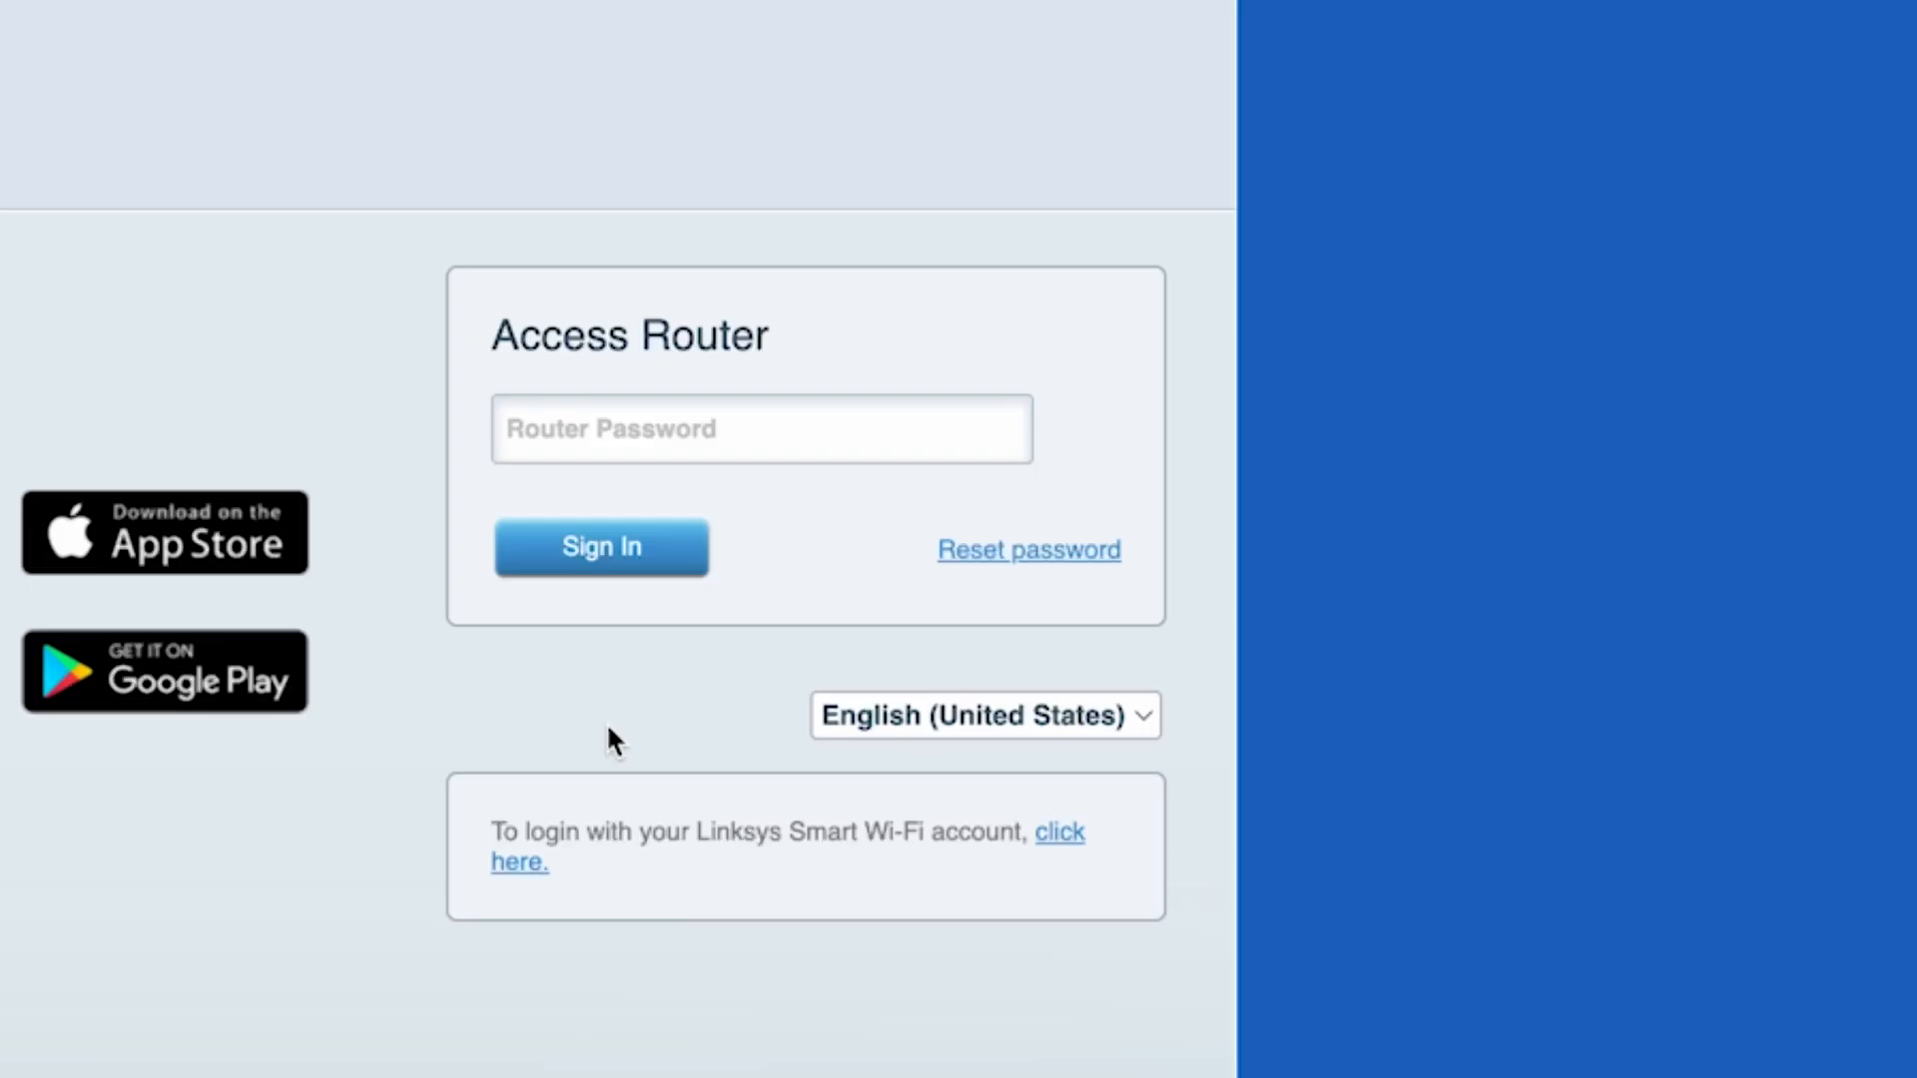
Step: Sign in to the router dashboard with the new admin password
left_click(677, 425)
type("••••••••••")
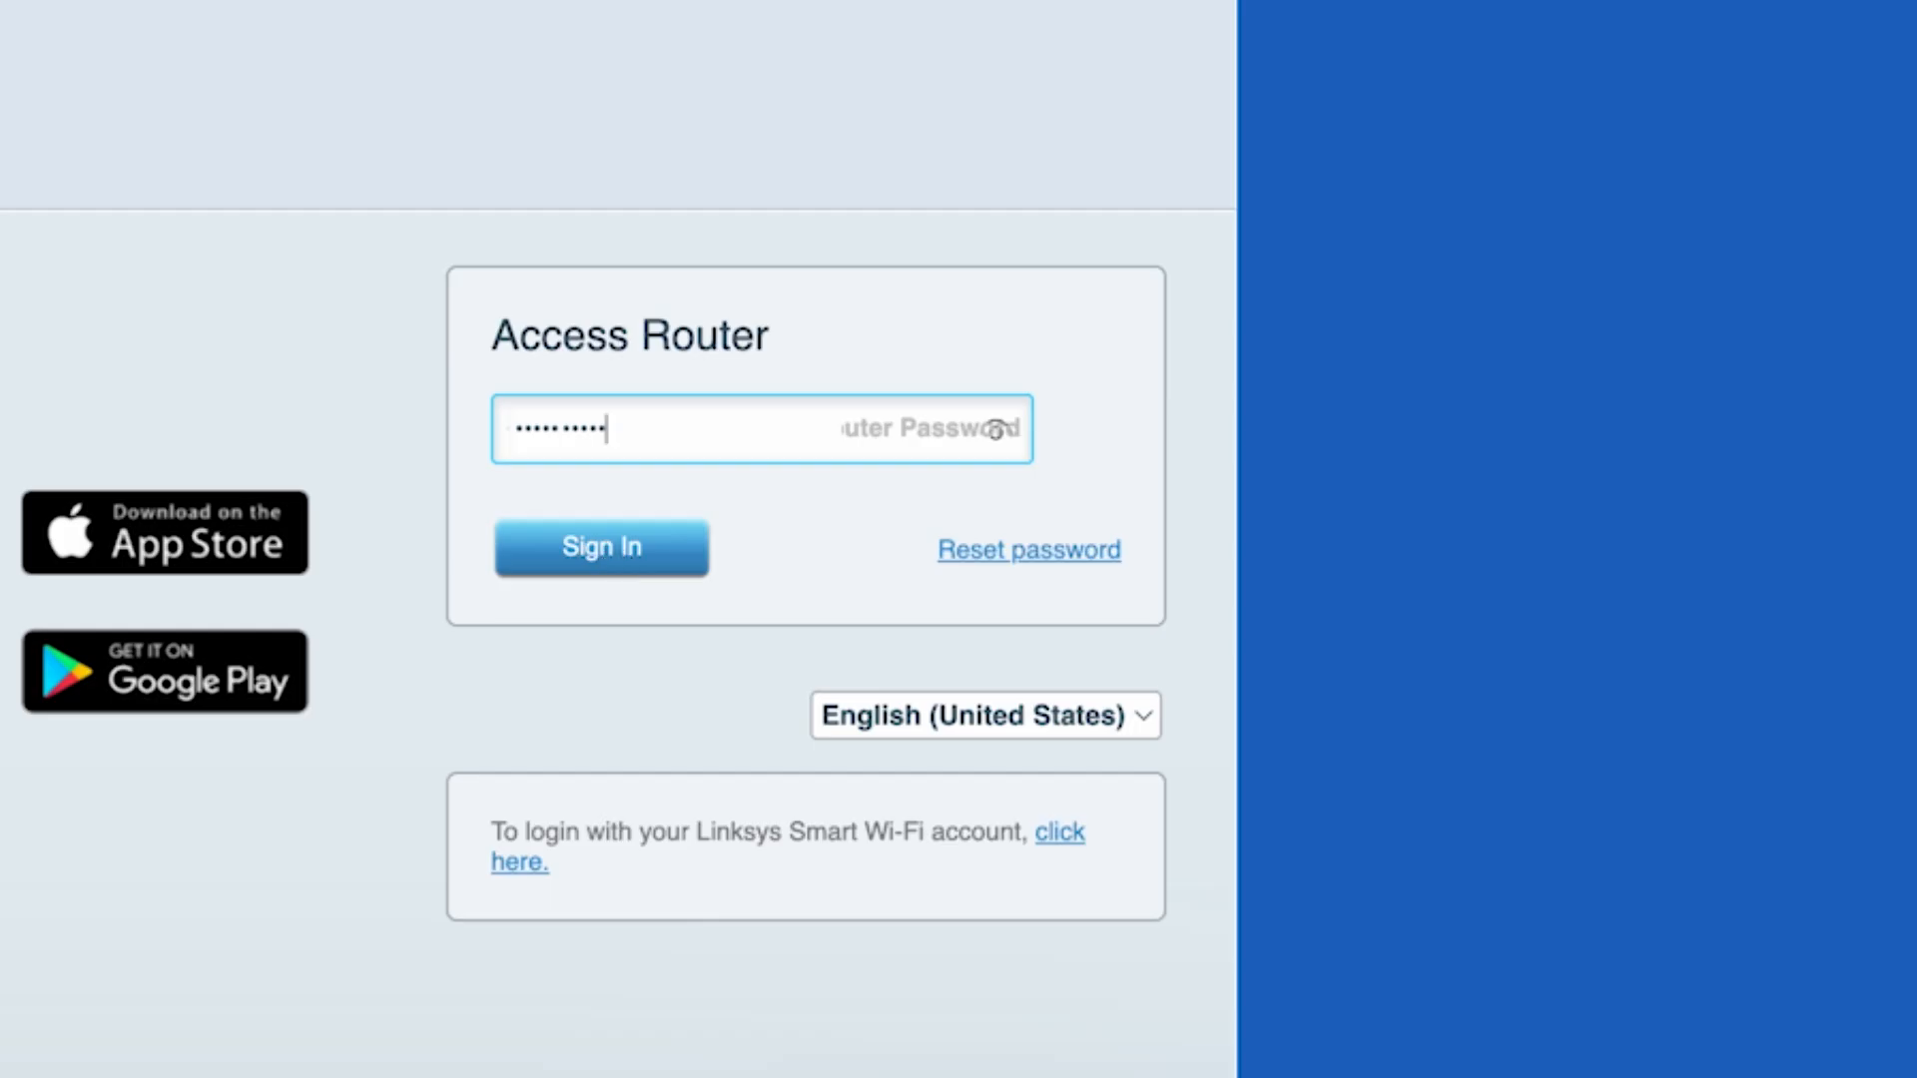
left_click(607, 545)
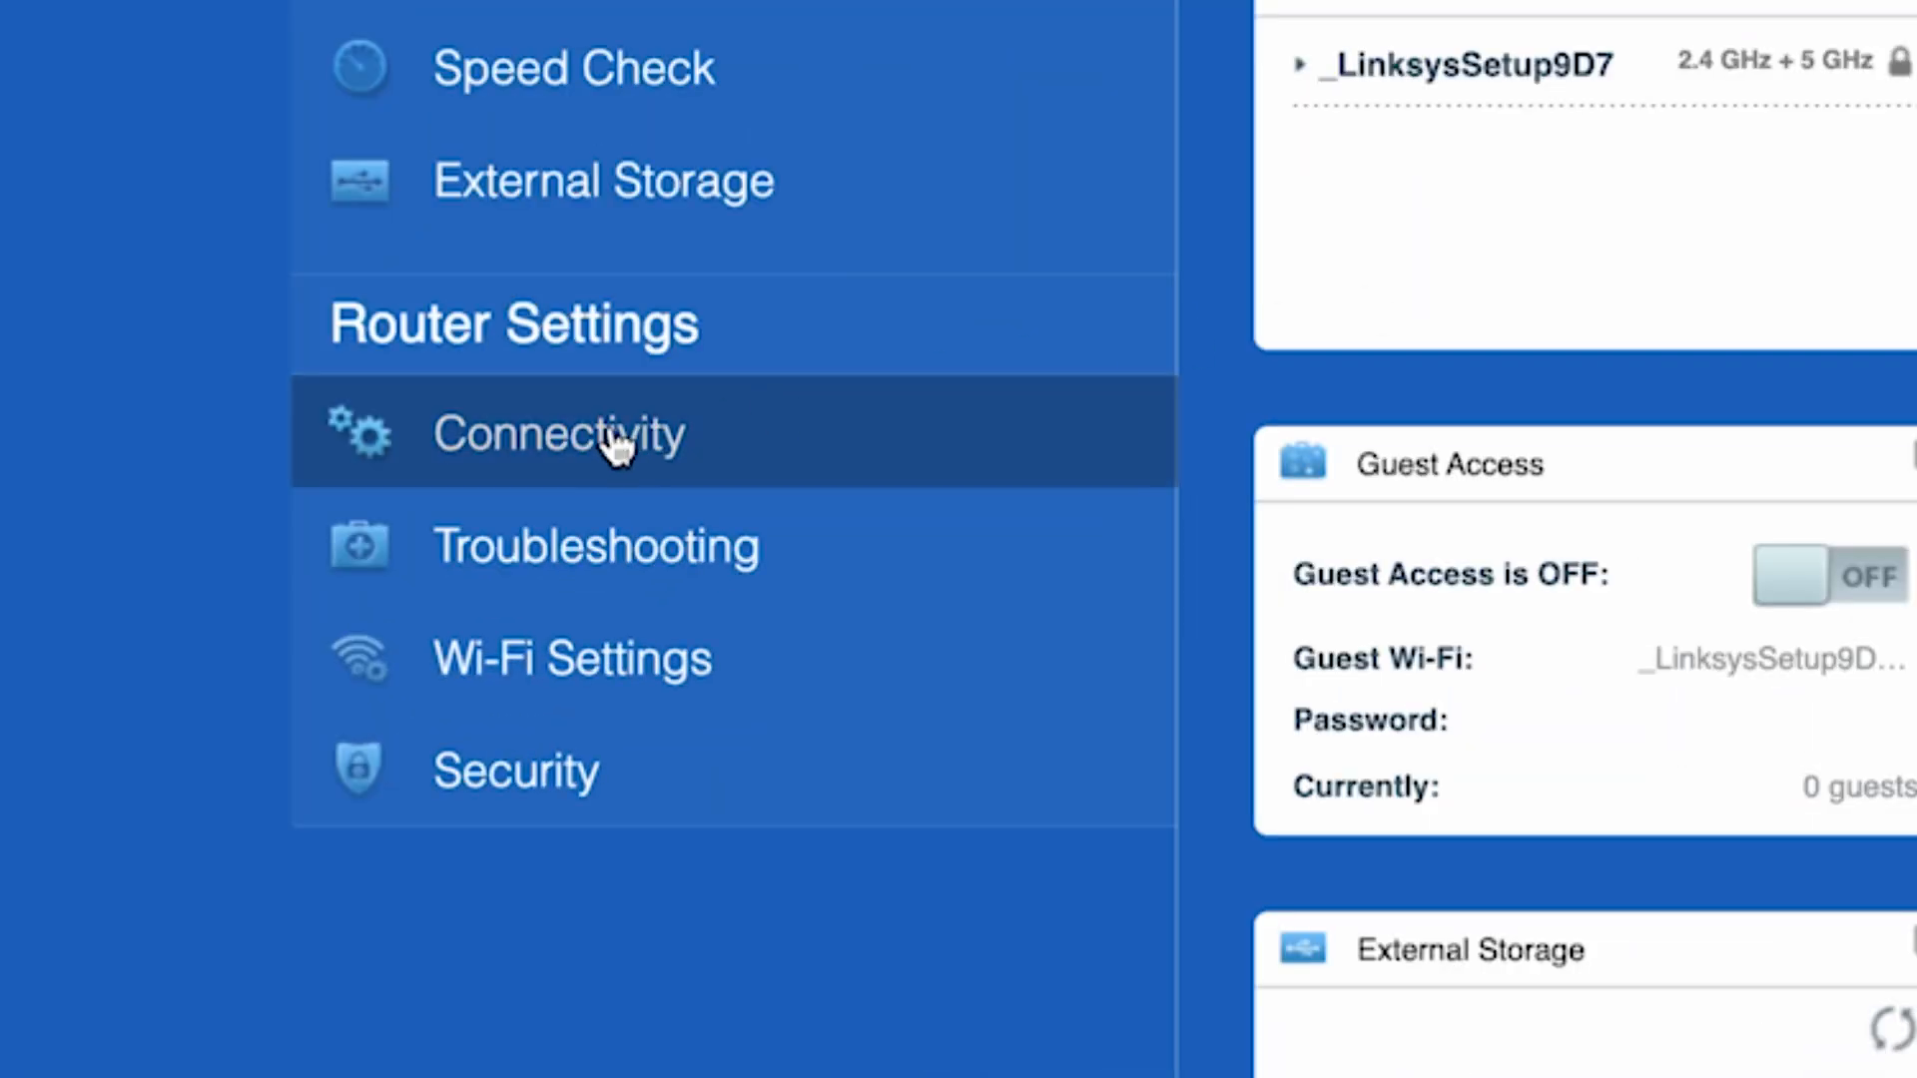
Step: Set the Internet connection type to Automatic Configuration - DHCP, apply it, and close the settings
left_click(610, 424)
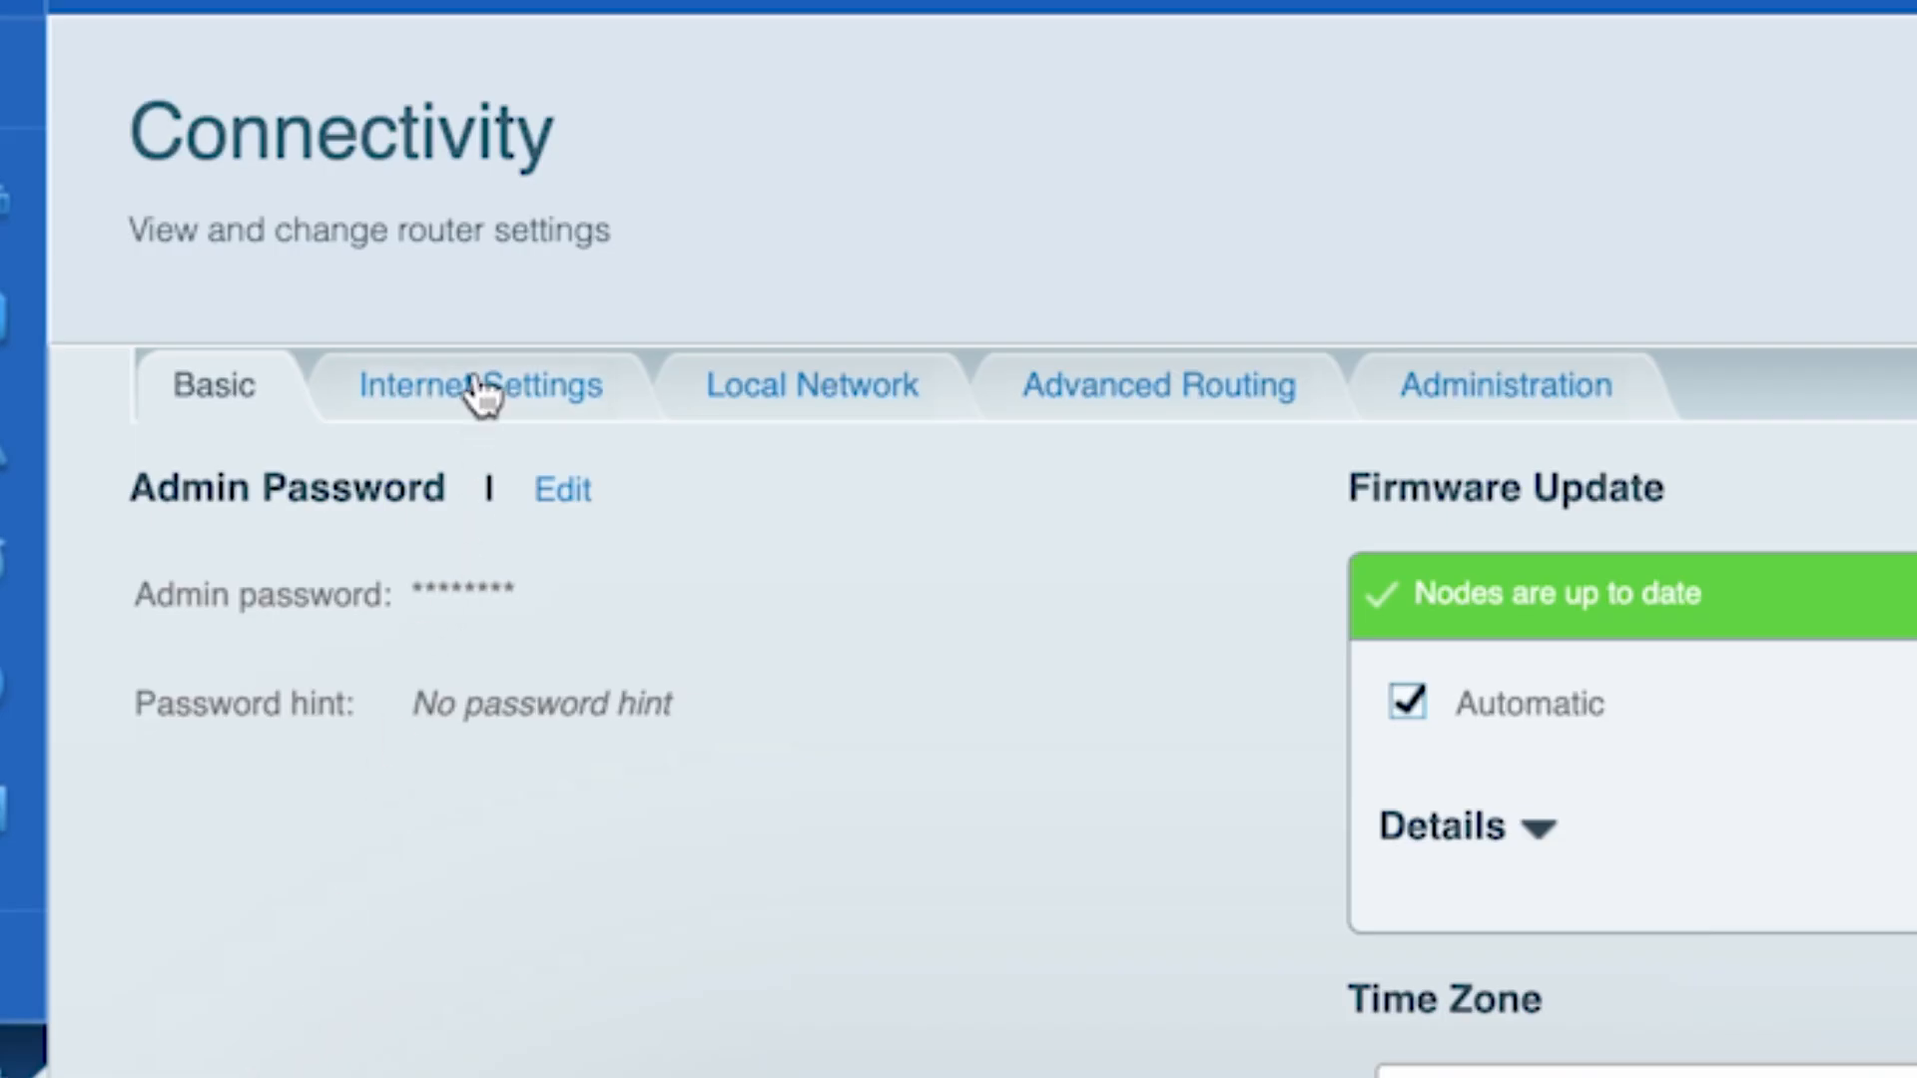
left_click(481, 391)
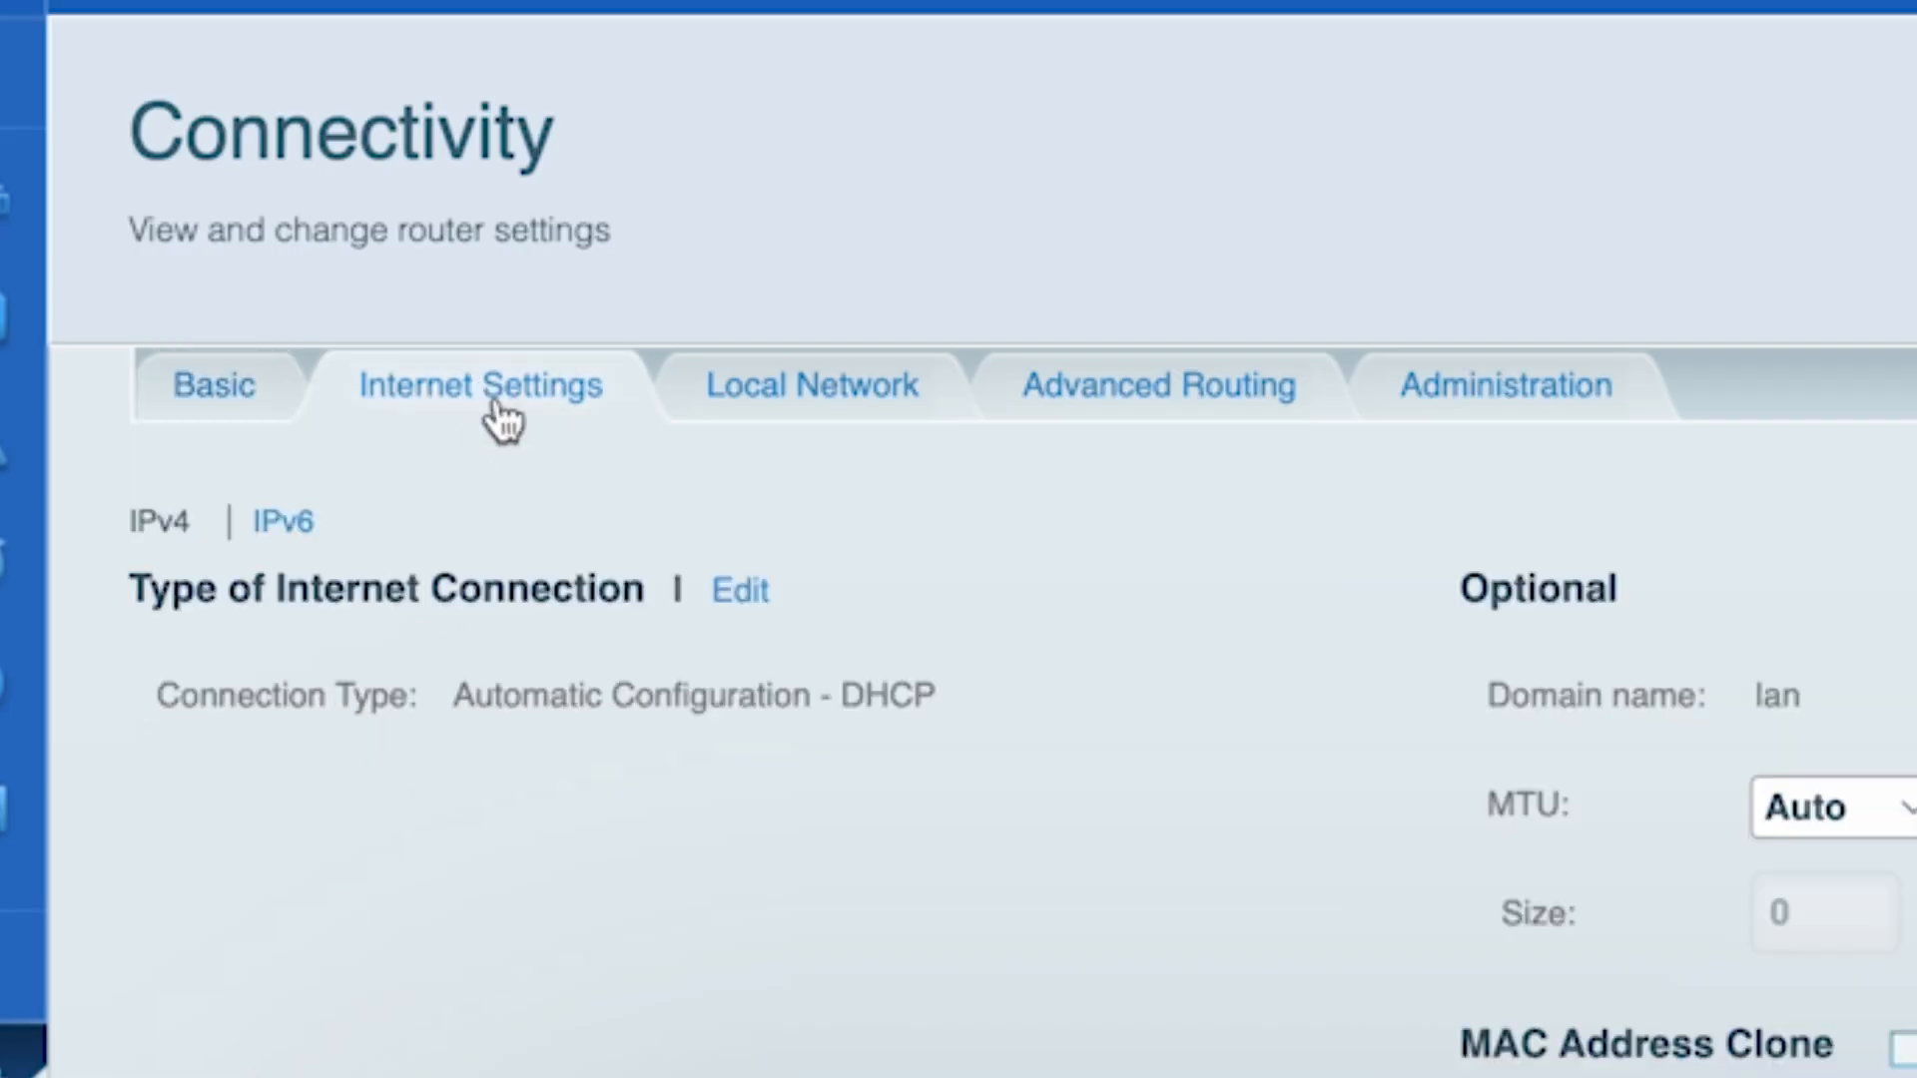
left_click(747, 591)
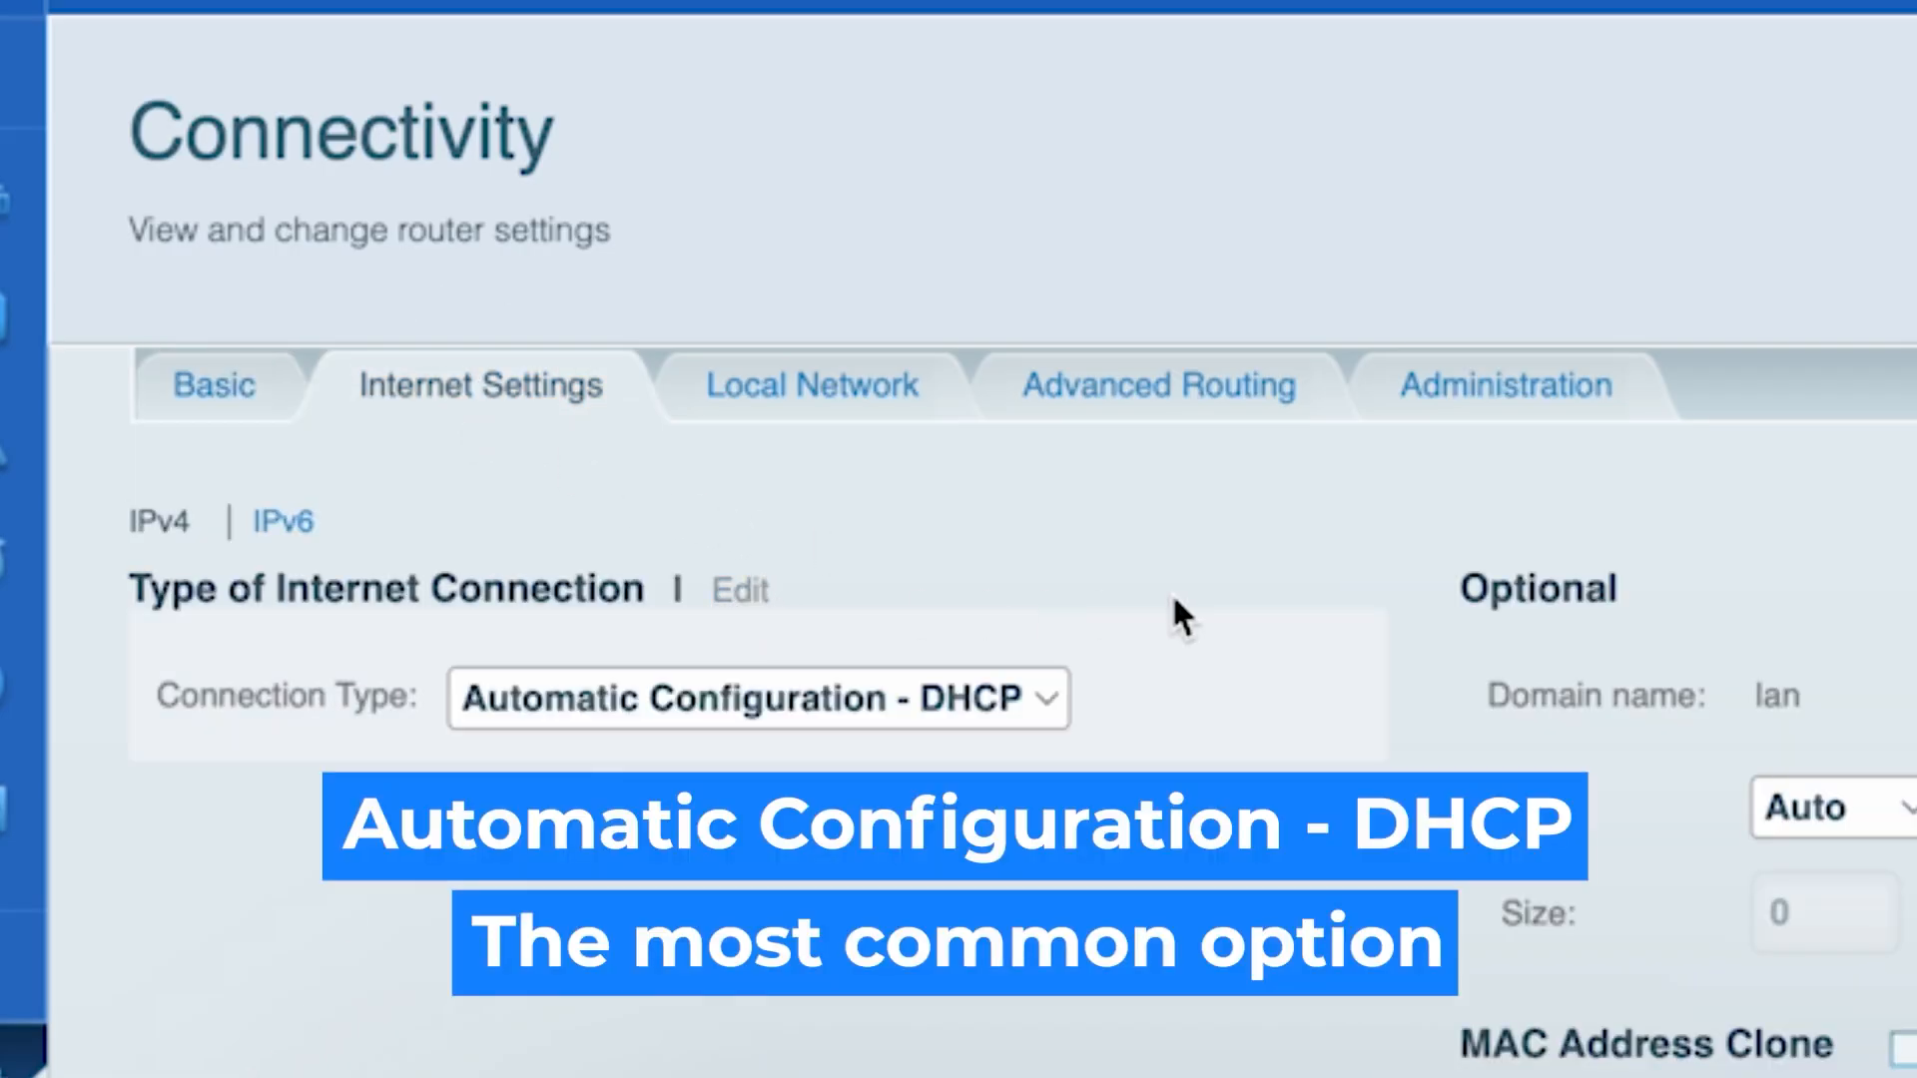
left_click(1040, 710)
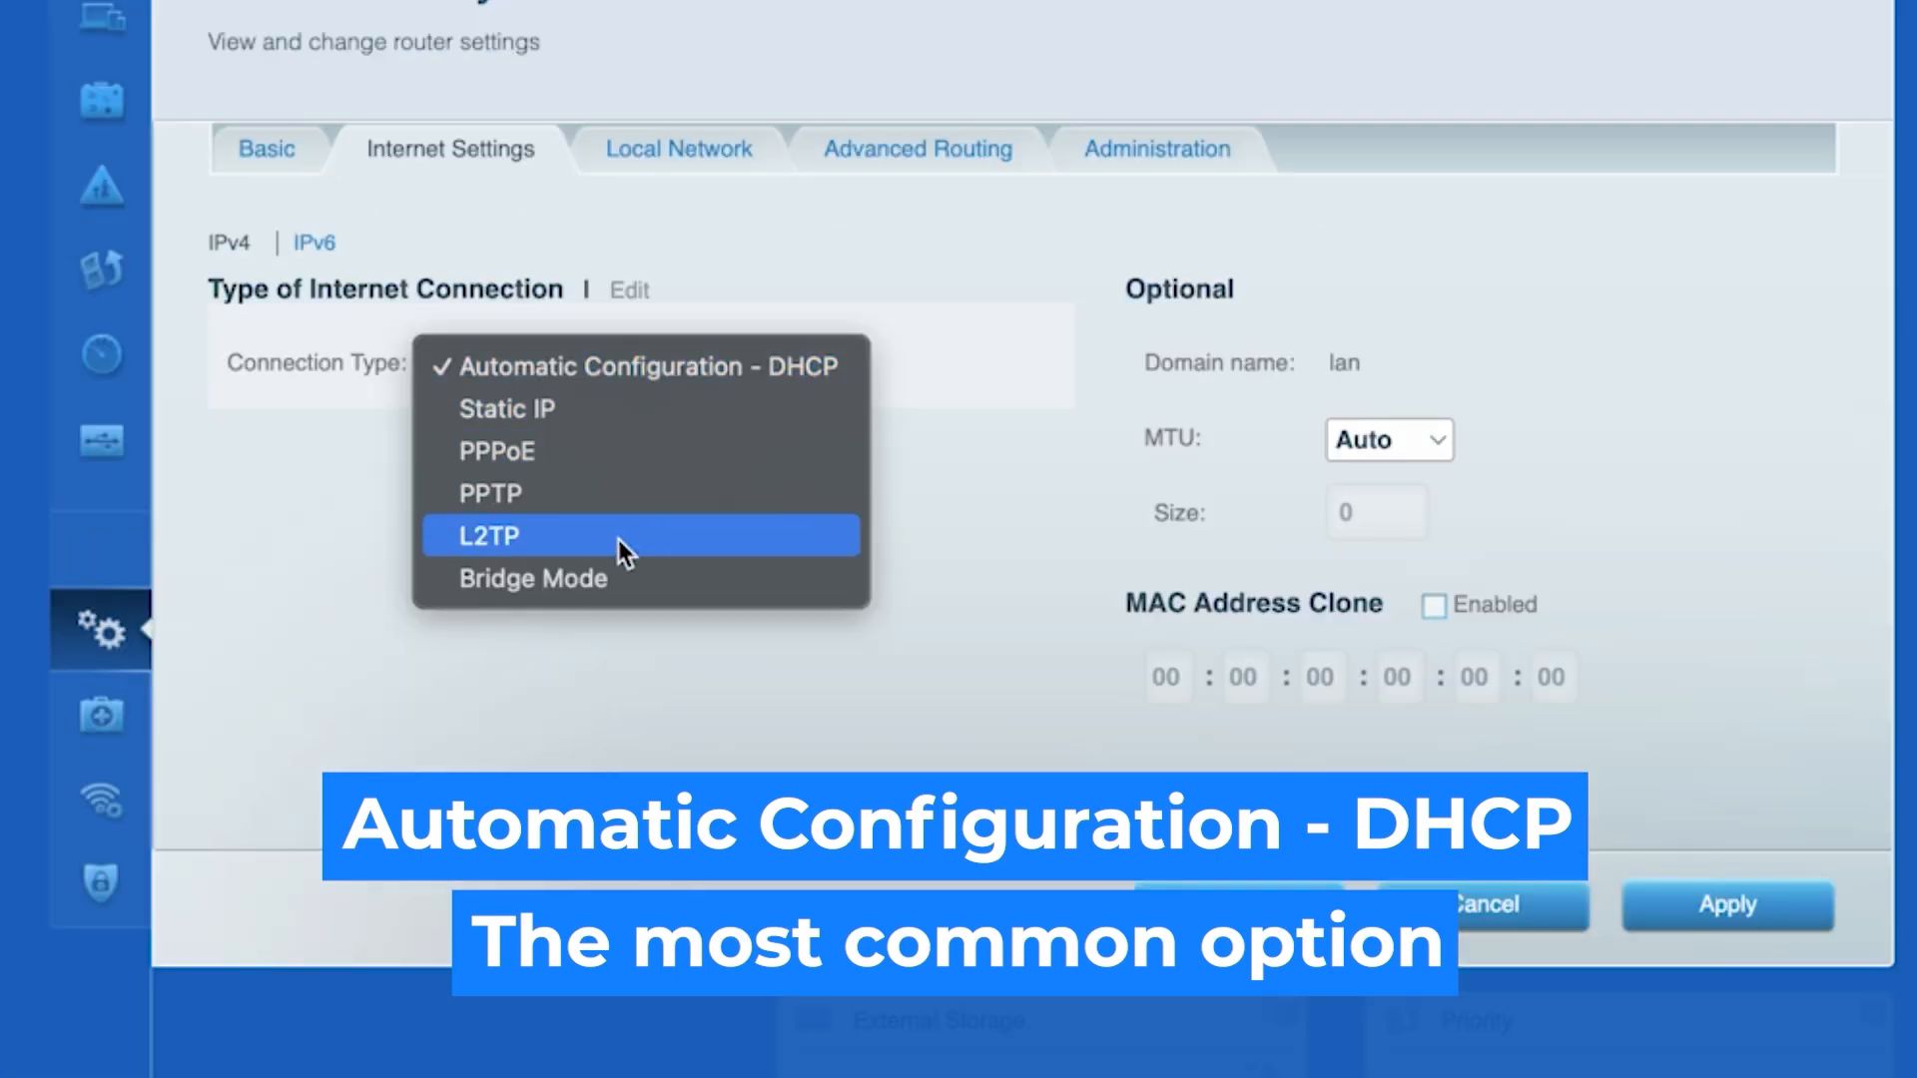
left_click(612, 410)
left_click(661, 365)
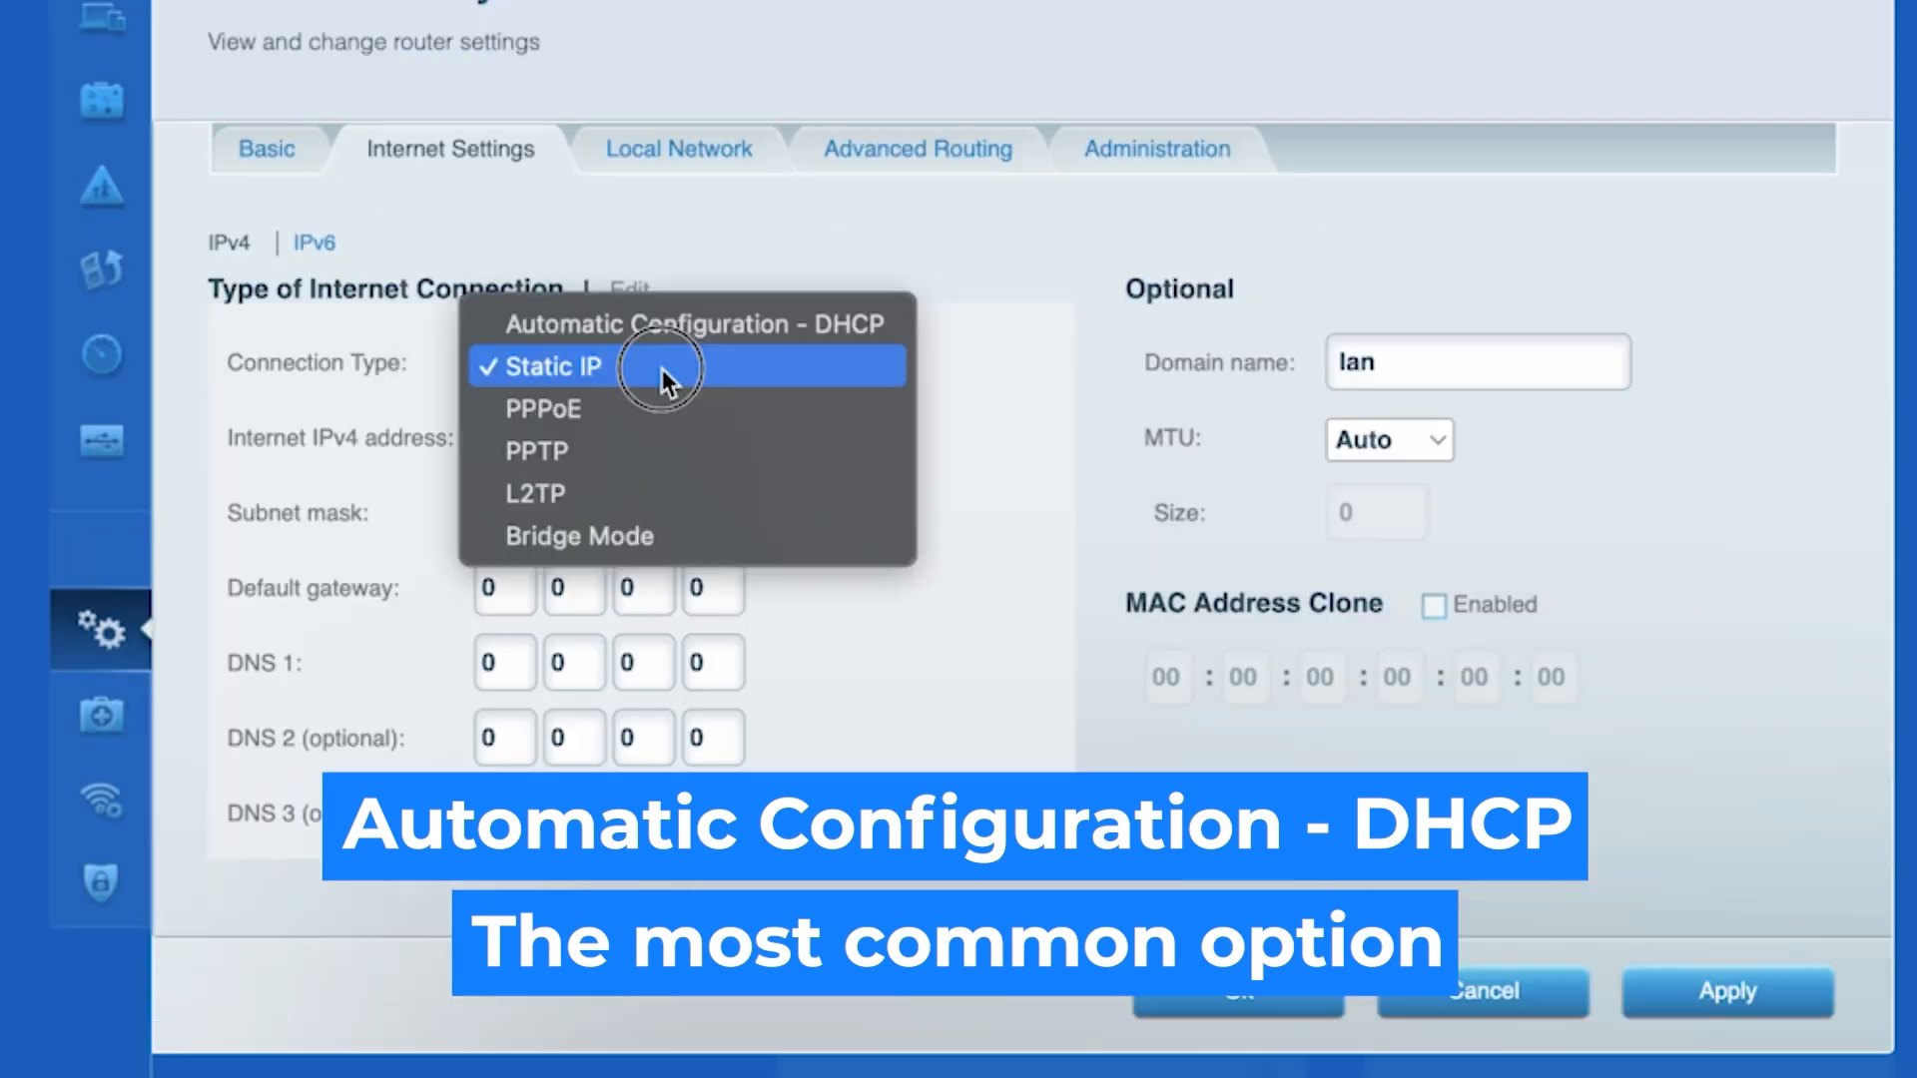
left_click(605, 443)
left_click(641, 359)
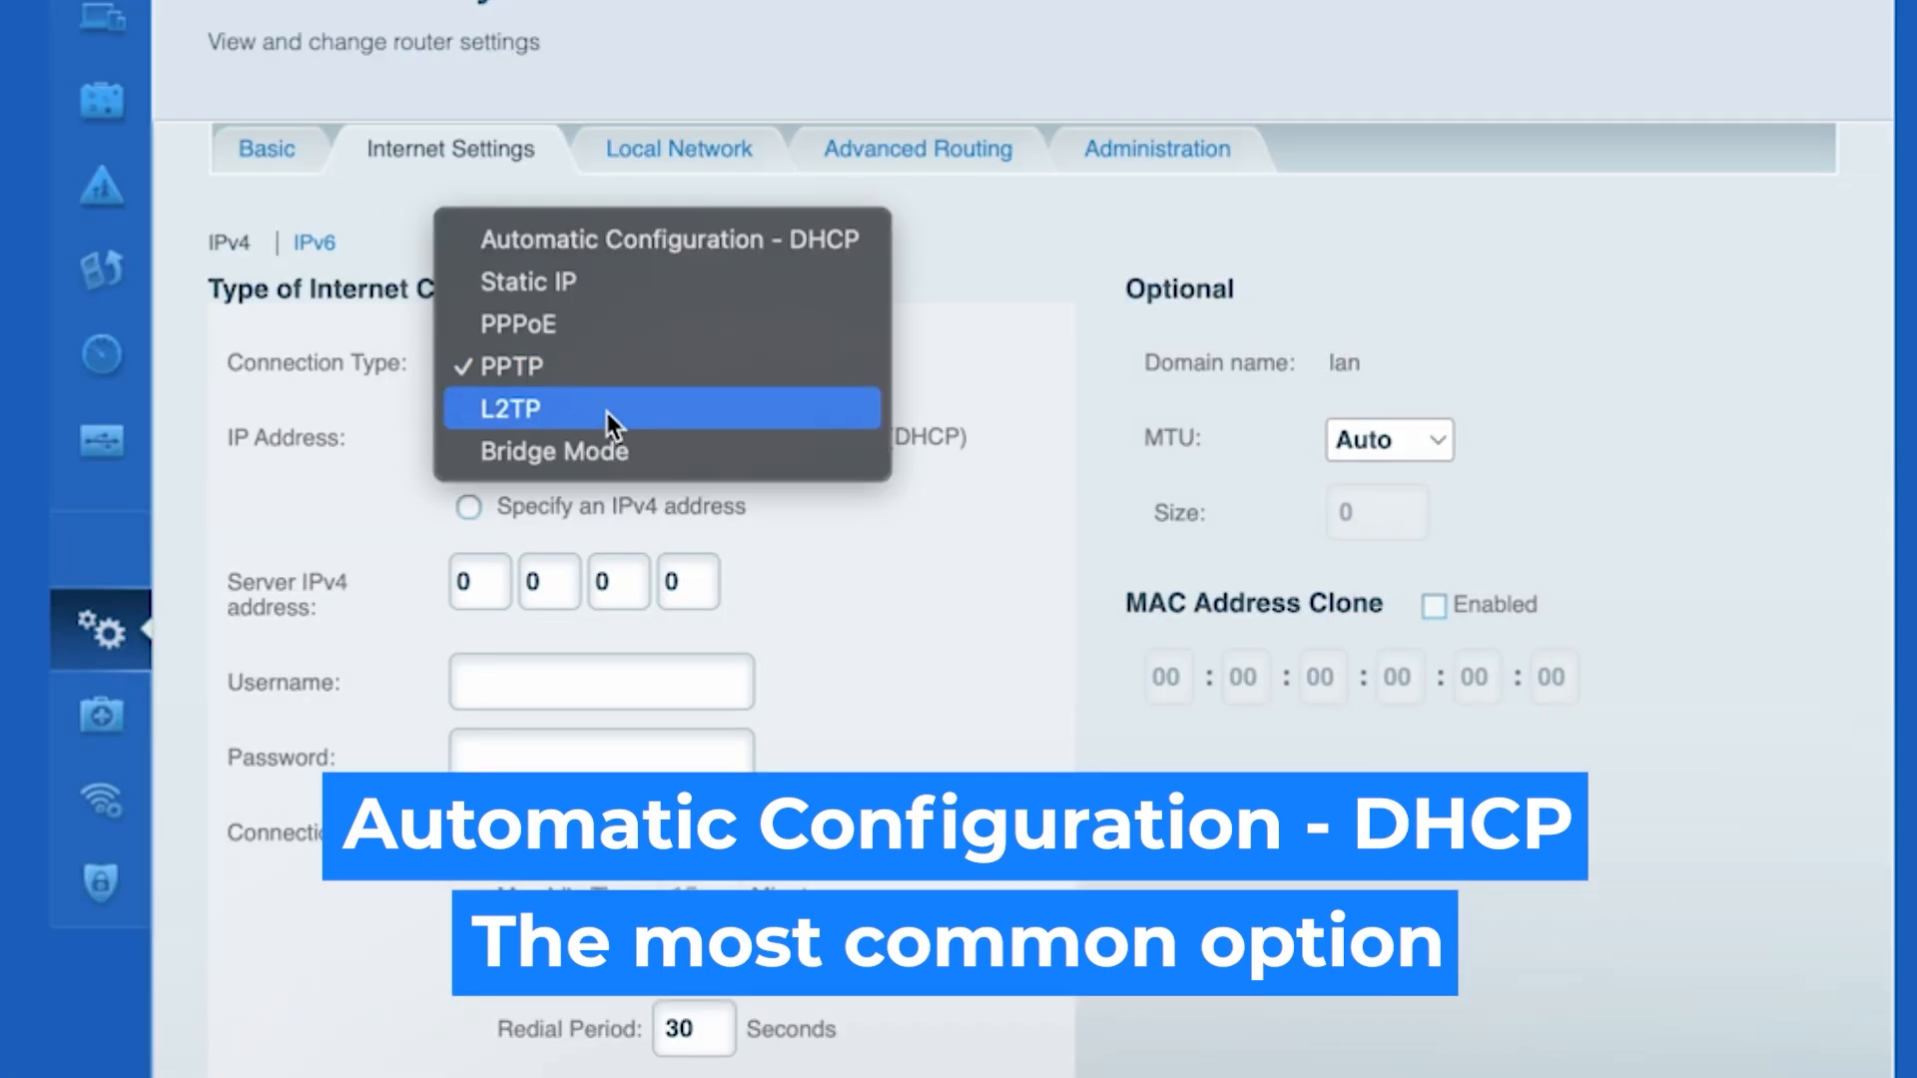
left_click(609, 412)
left_click(855, 374)
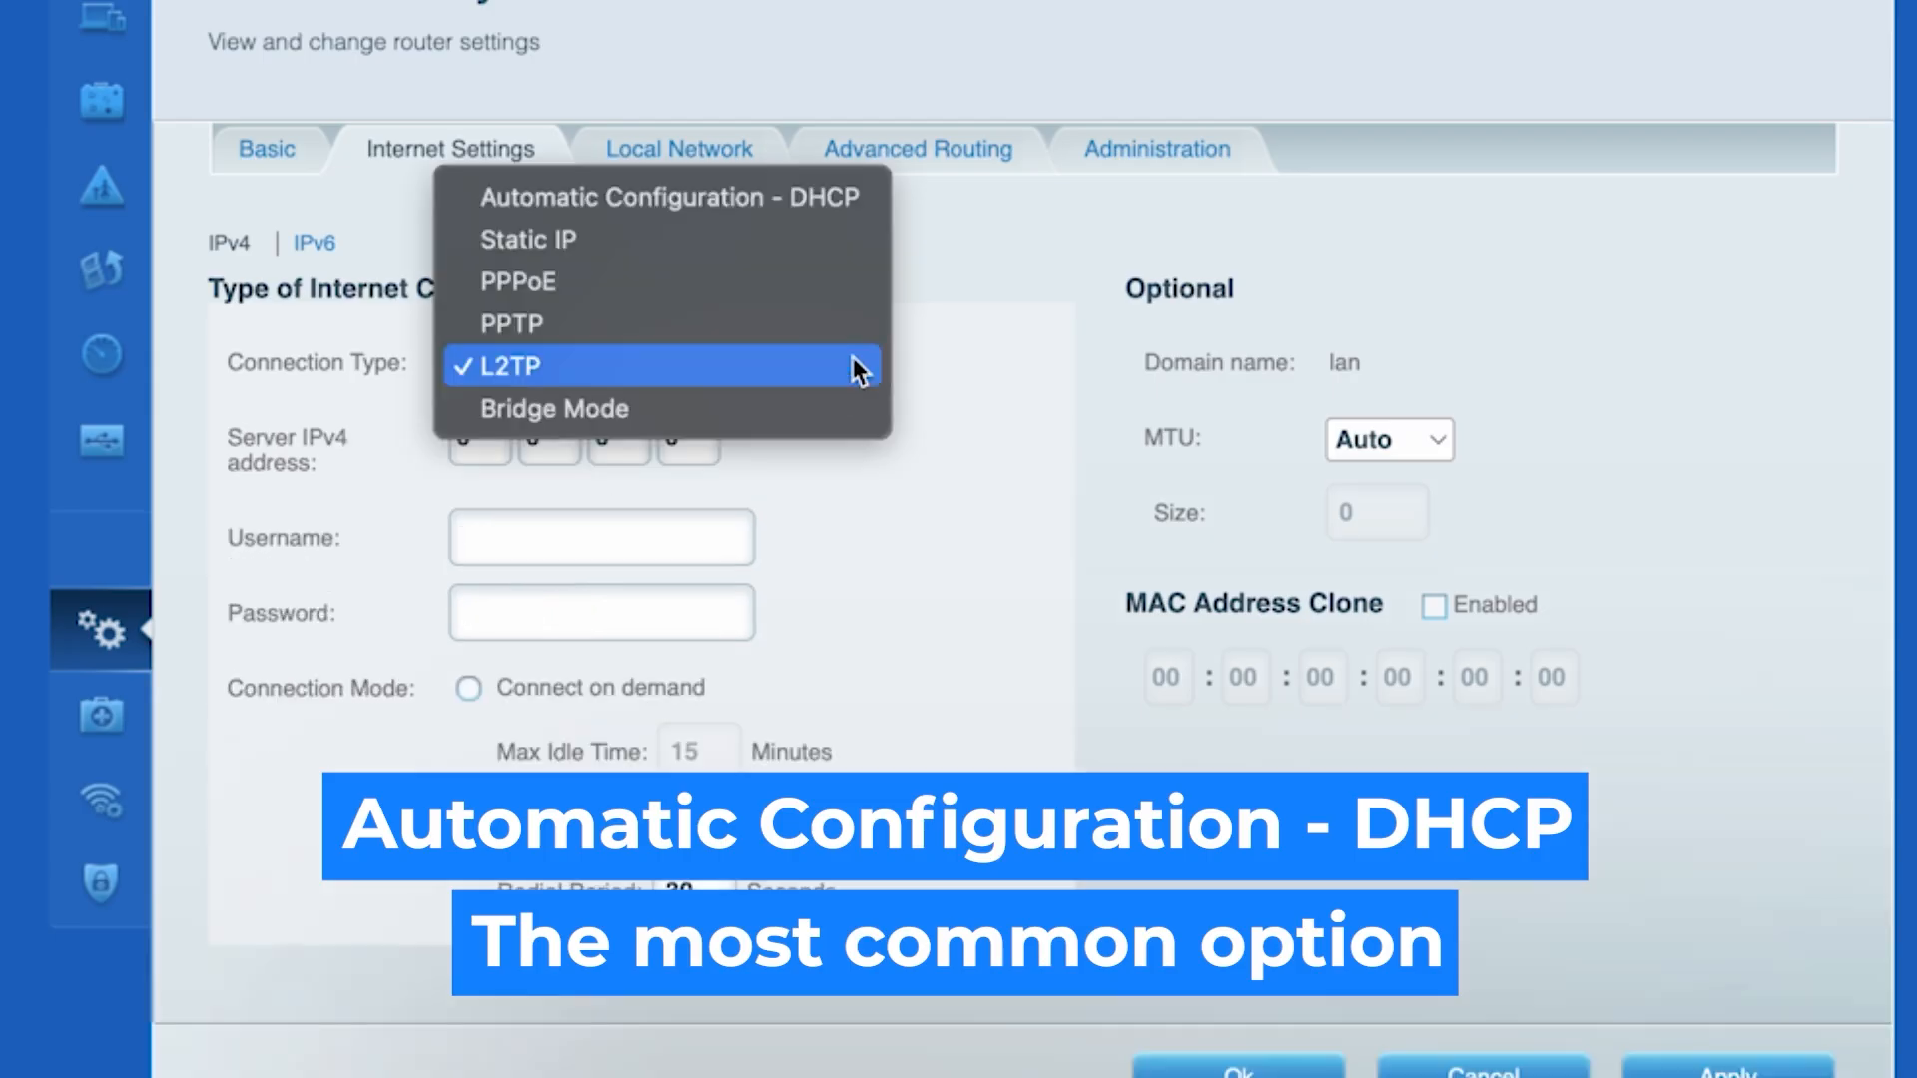
left_click(843, 199)
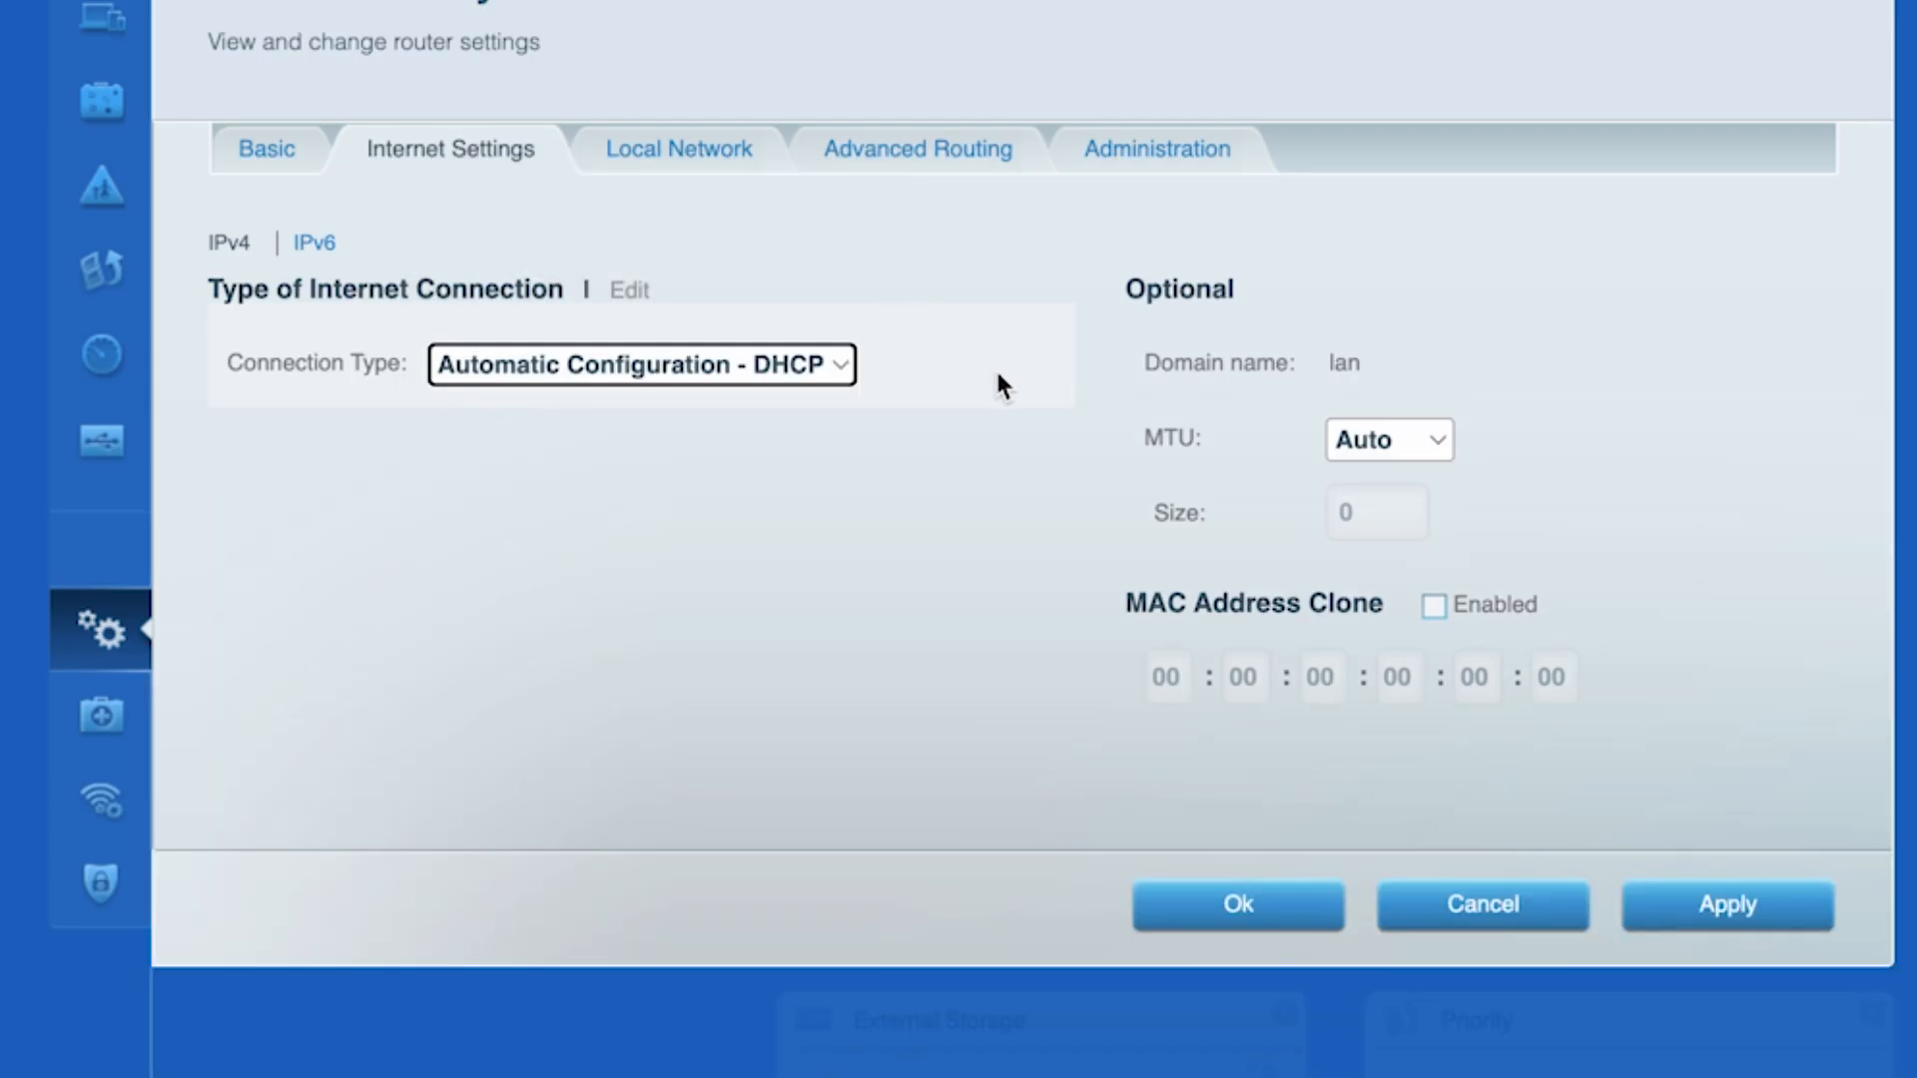
left_click(1760, 909)
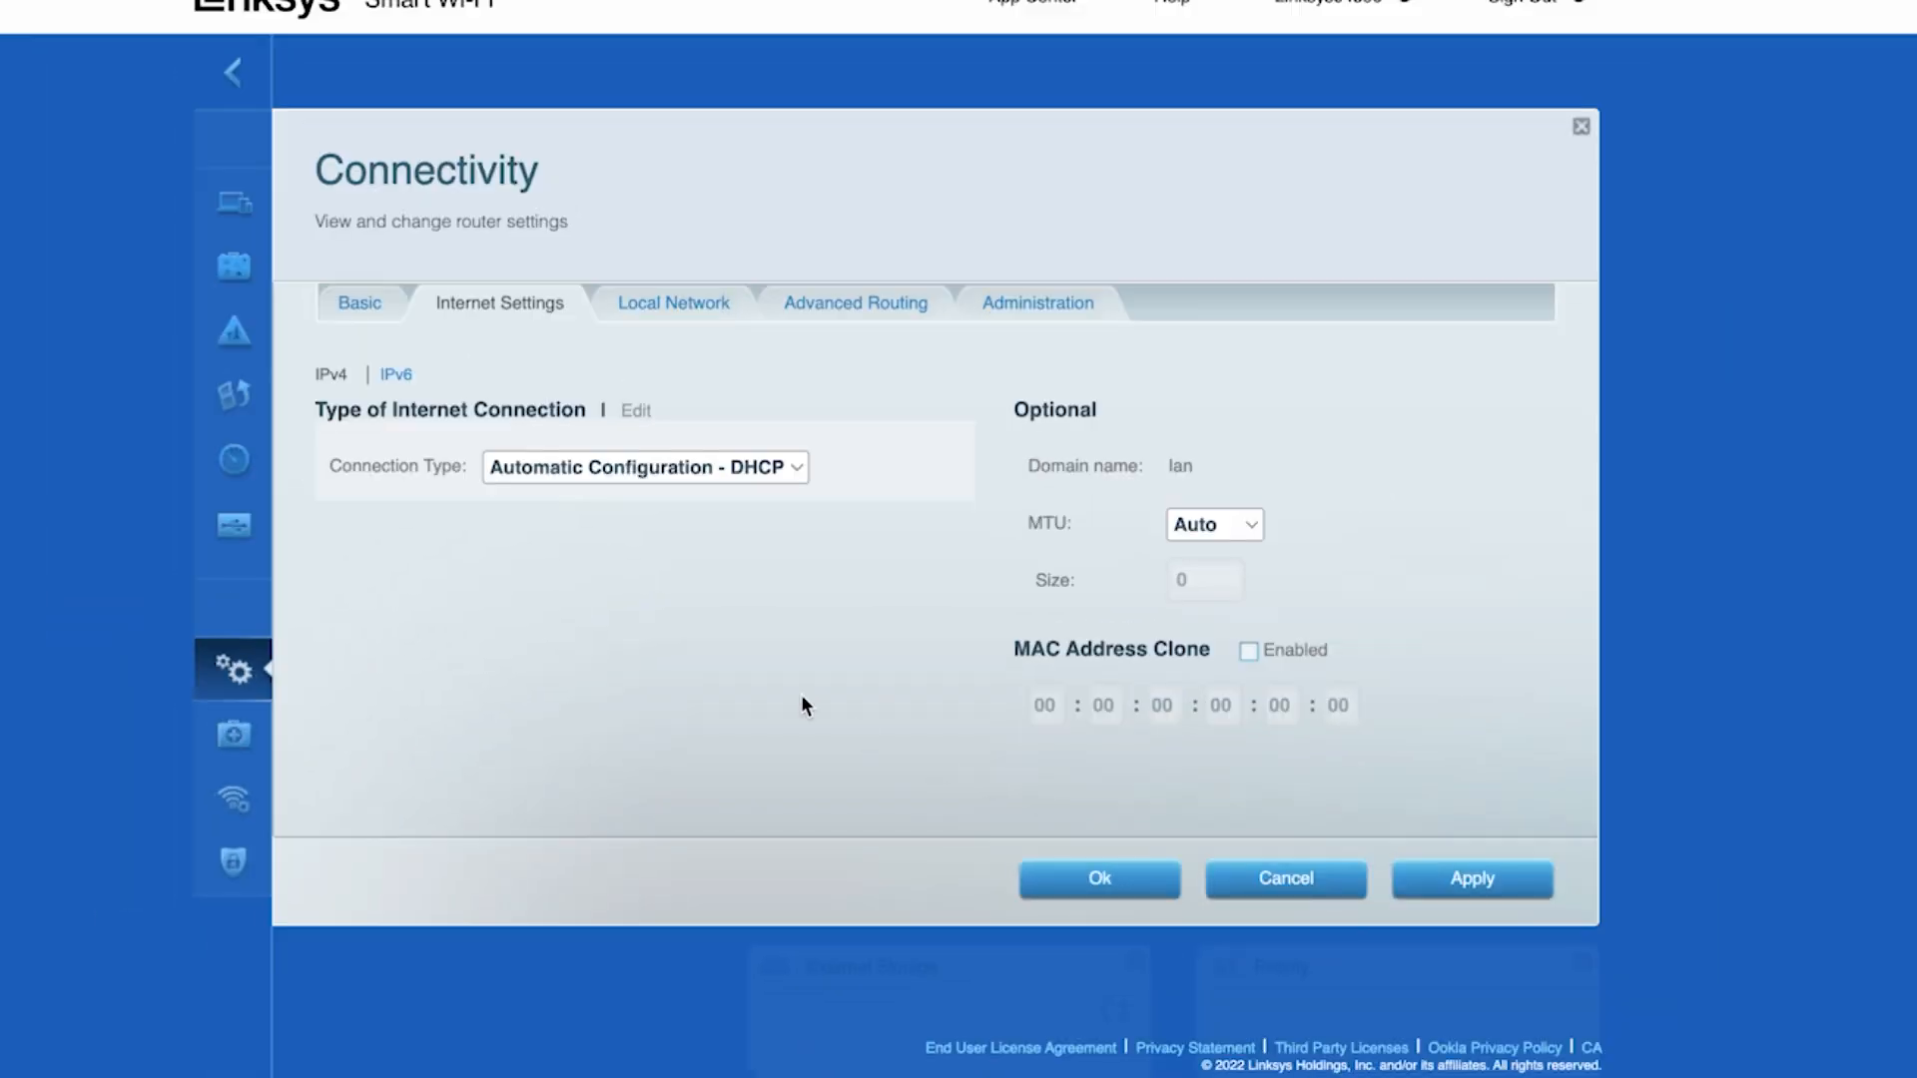
left_click(238, 78)
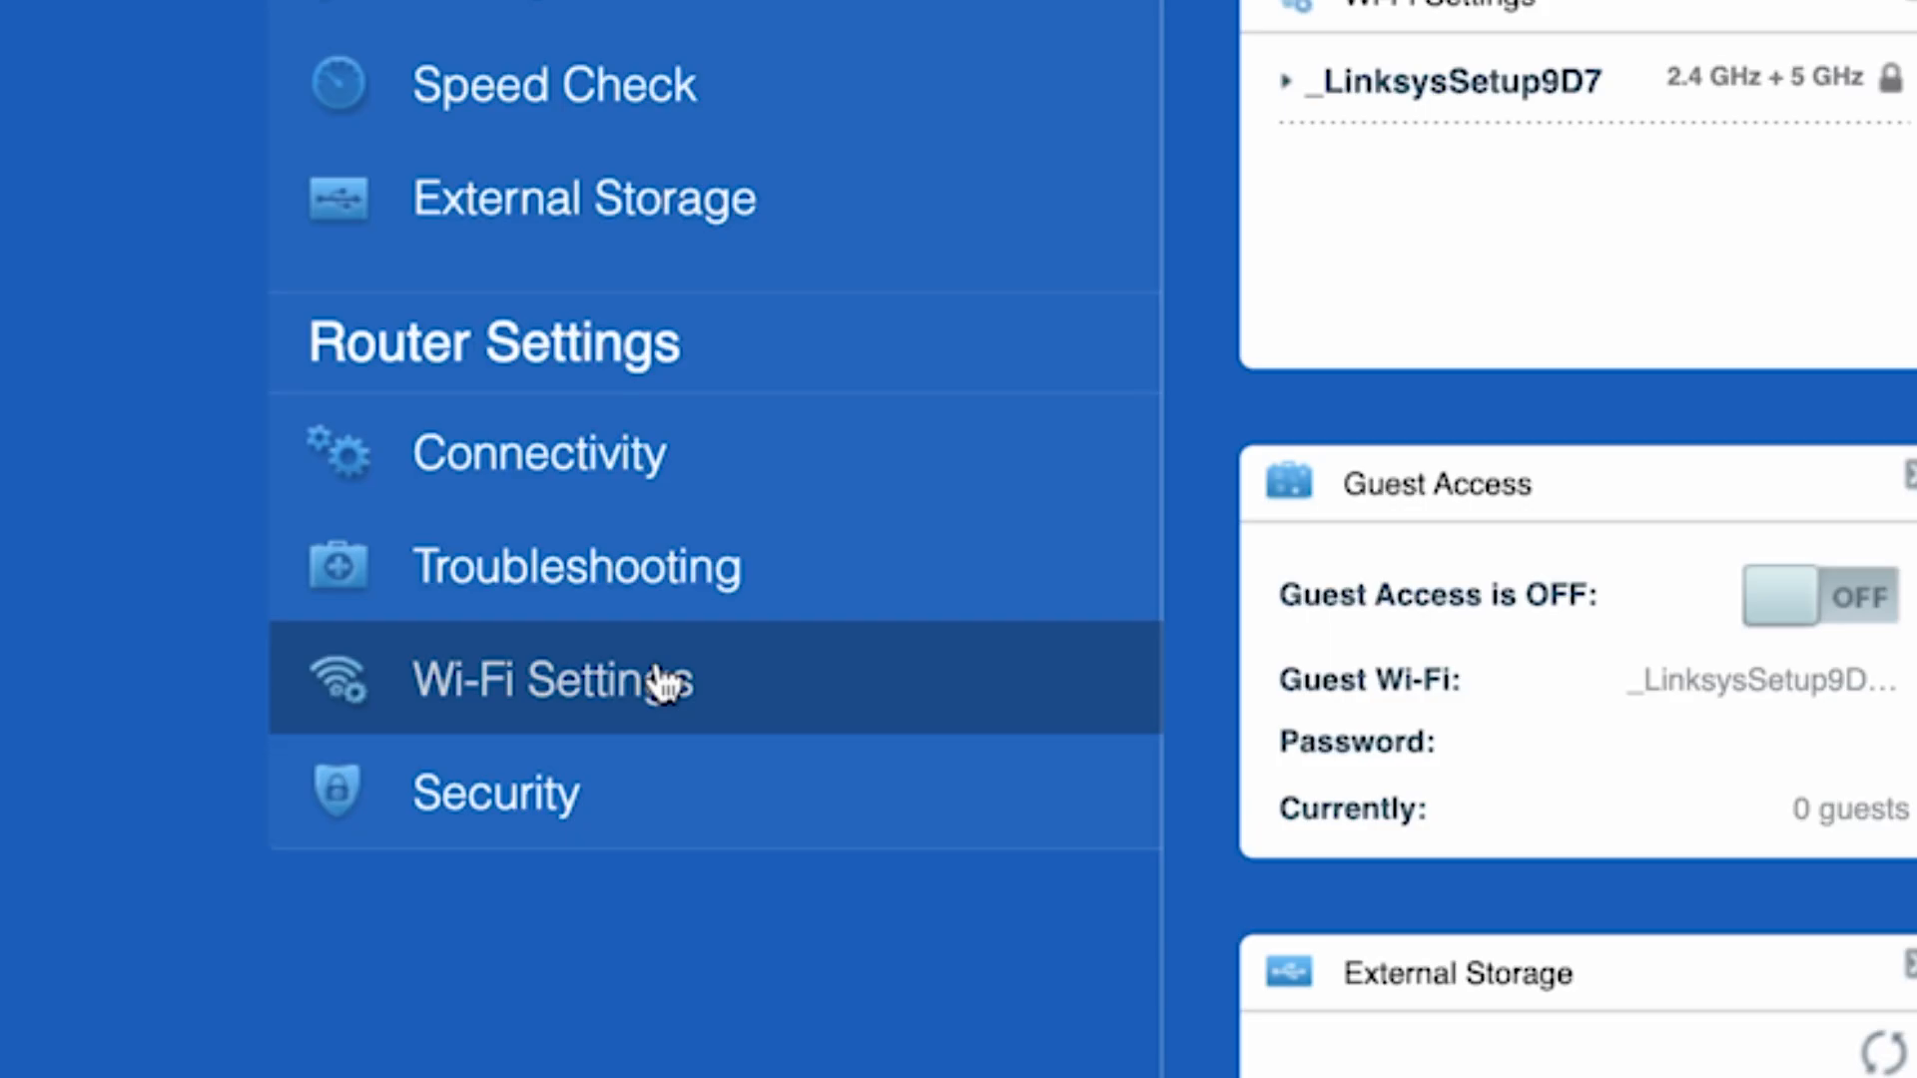
Step: Rename the 2.4 GHz network to Linksys and give it a new Wi-Fi password
left_click(657, 661)
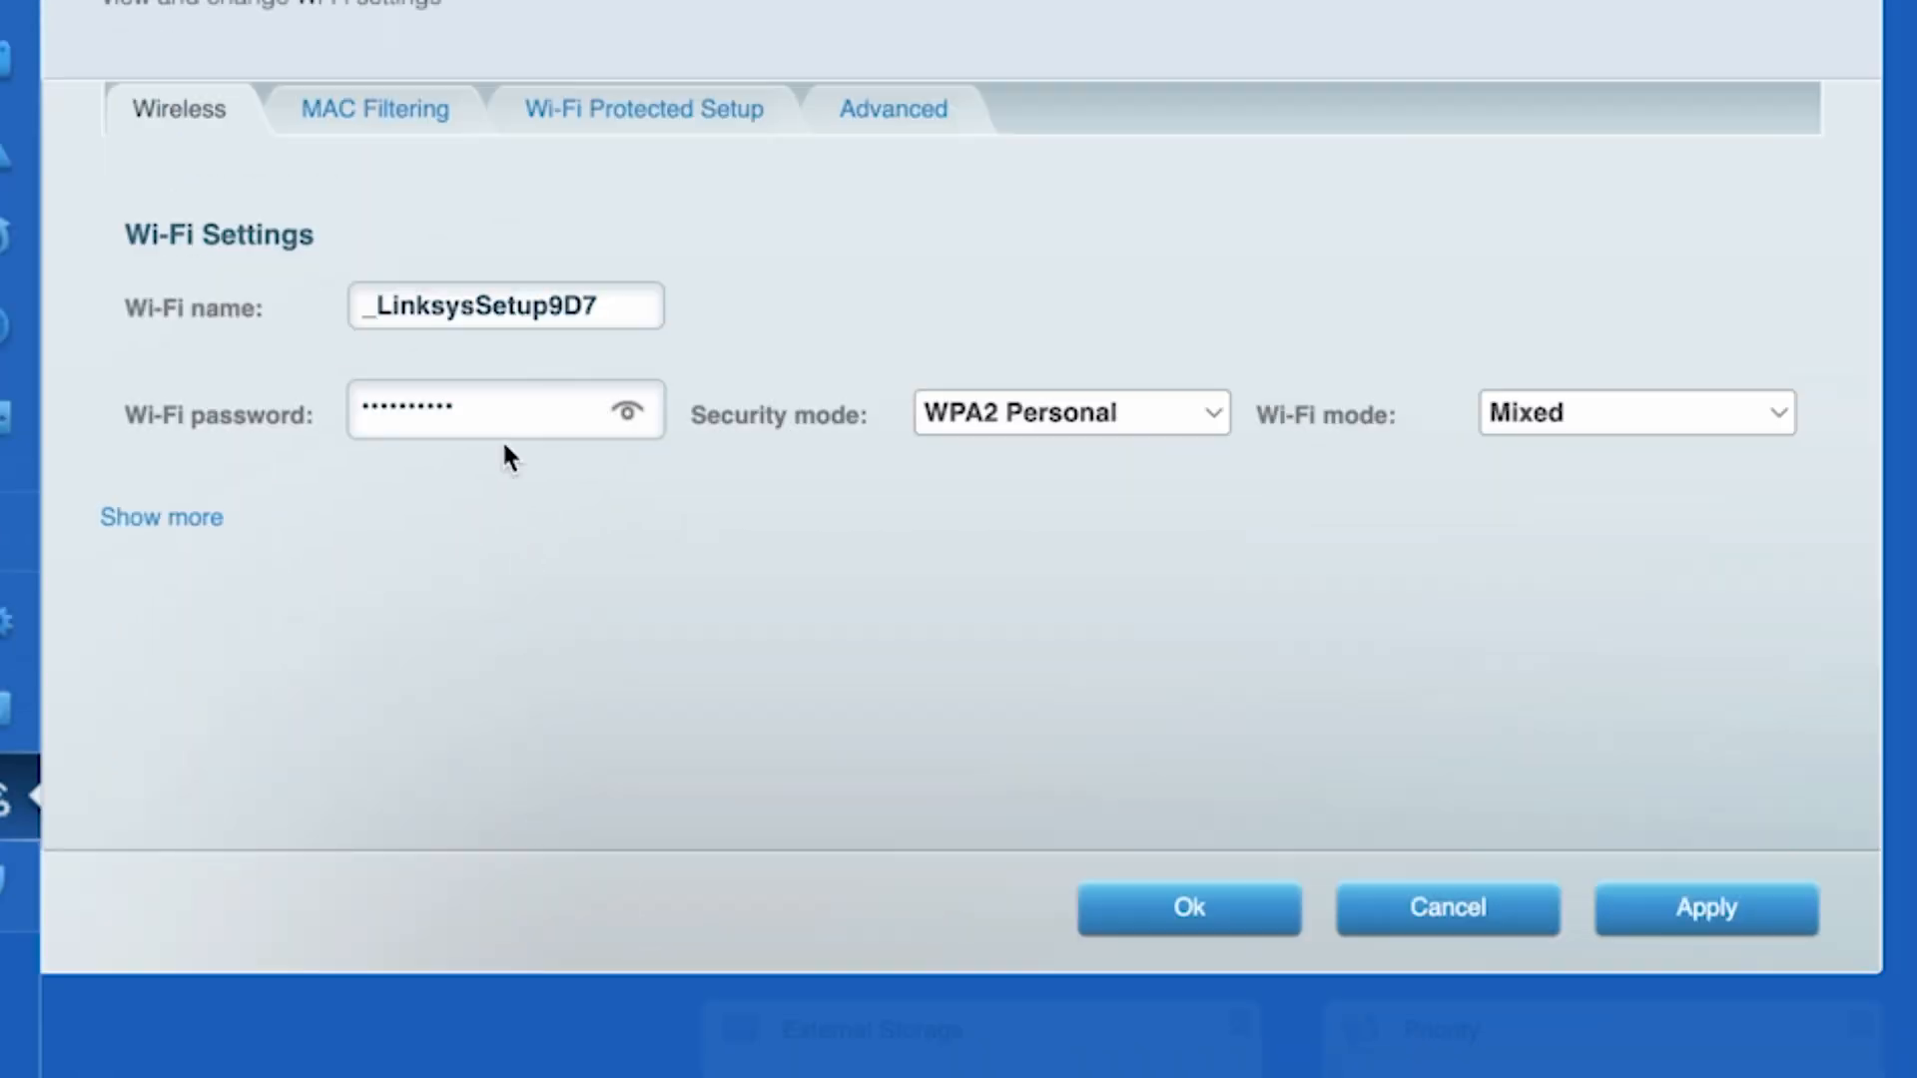
left_click_drag(467, 305, 613, 303)
key("BackSpace")
left_click(371, 306)
key("BackSpace")
left_click(627, 412)
left_click_drag(539, 410, 303, 404)
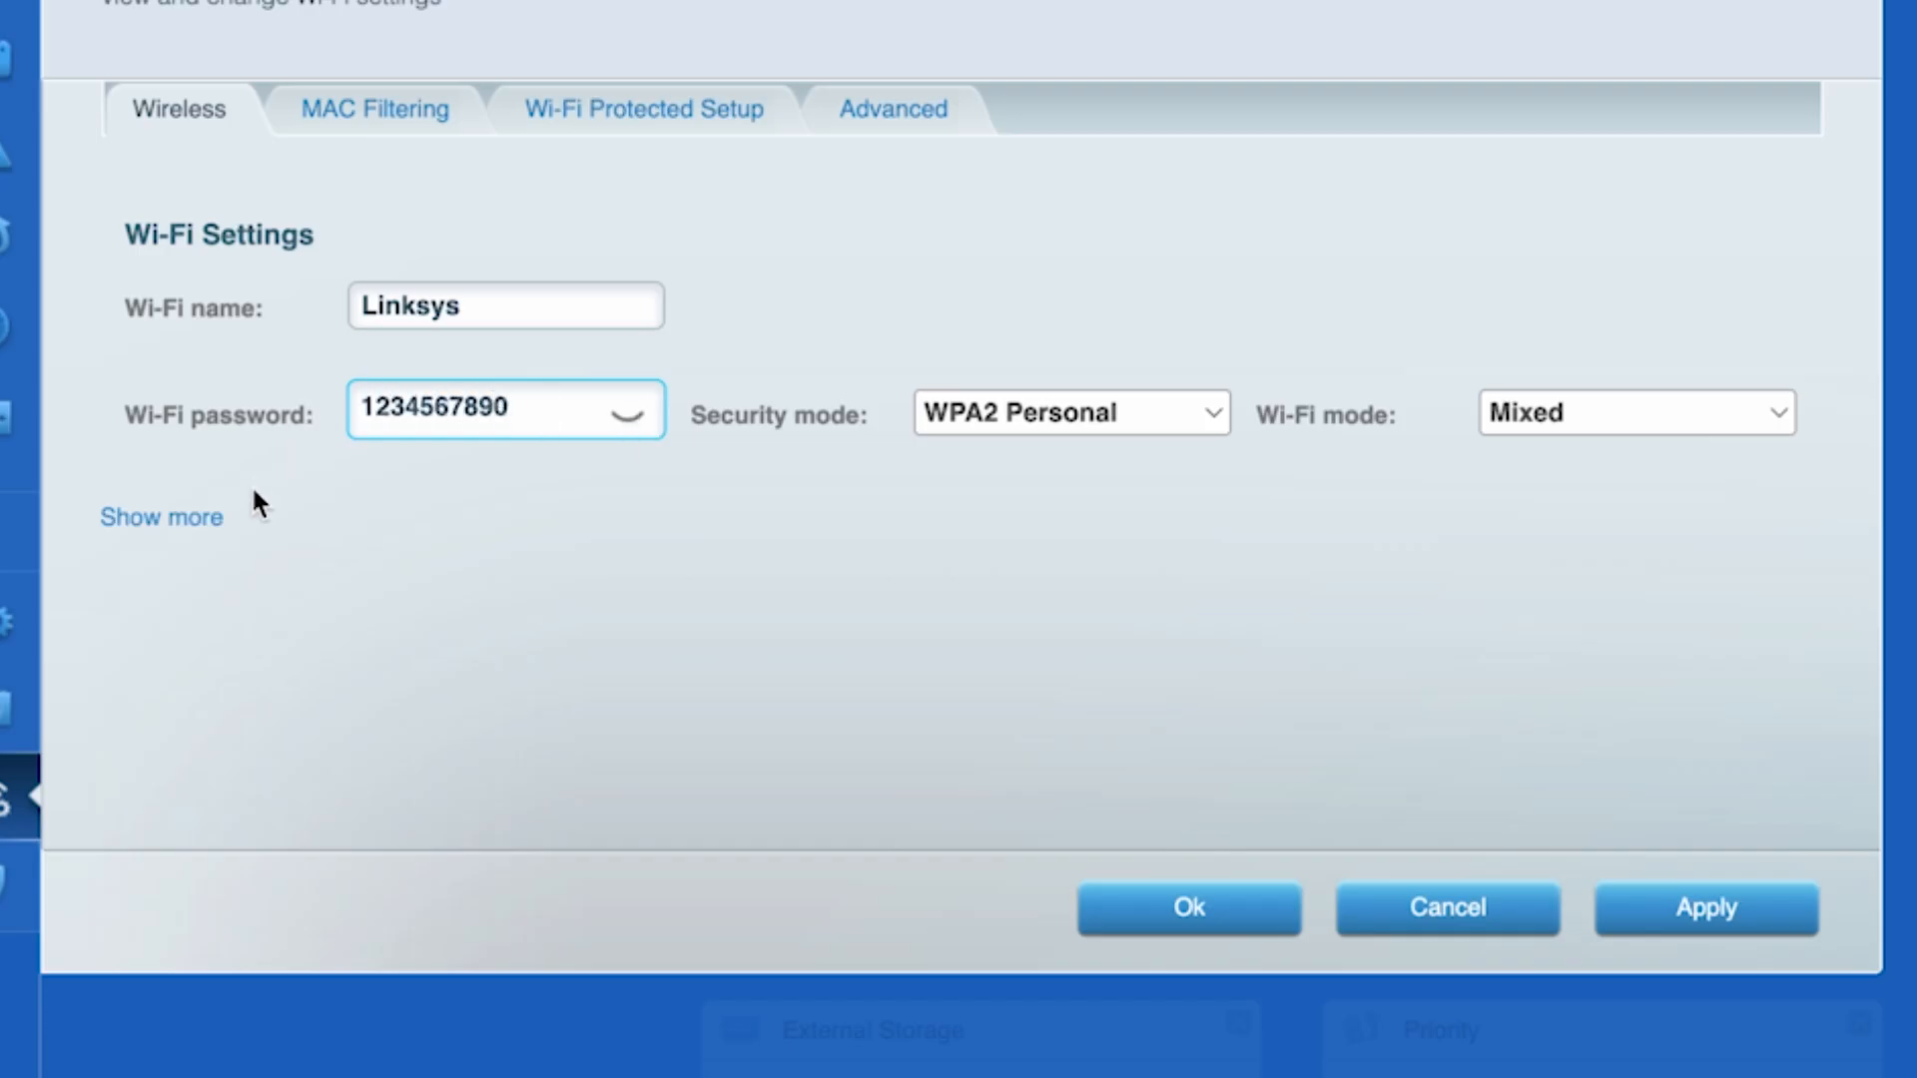
Step: Rename the 5 GHz network to Linksys 5G and give it a new Wi-Fi password
left_click(165, 519)
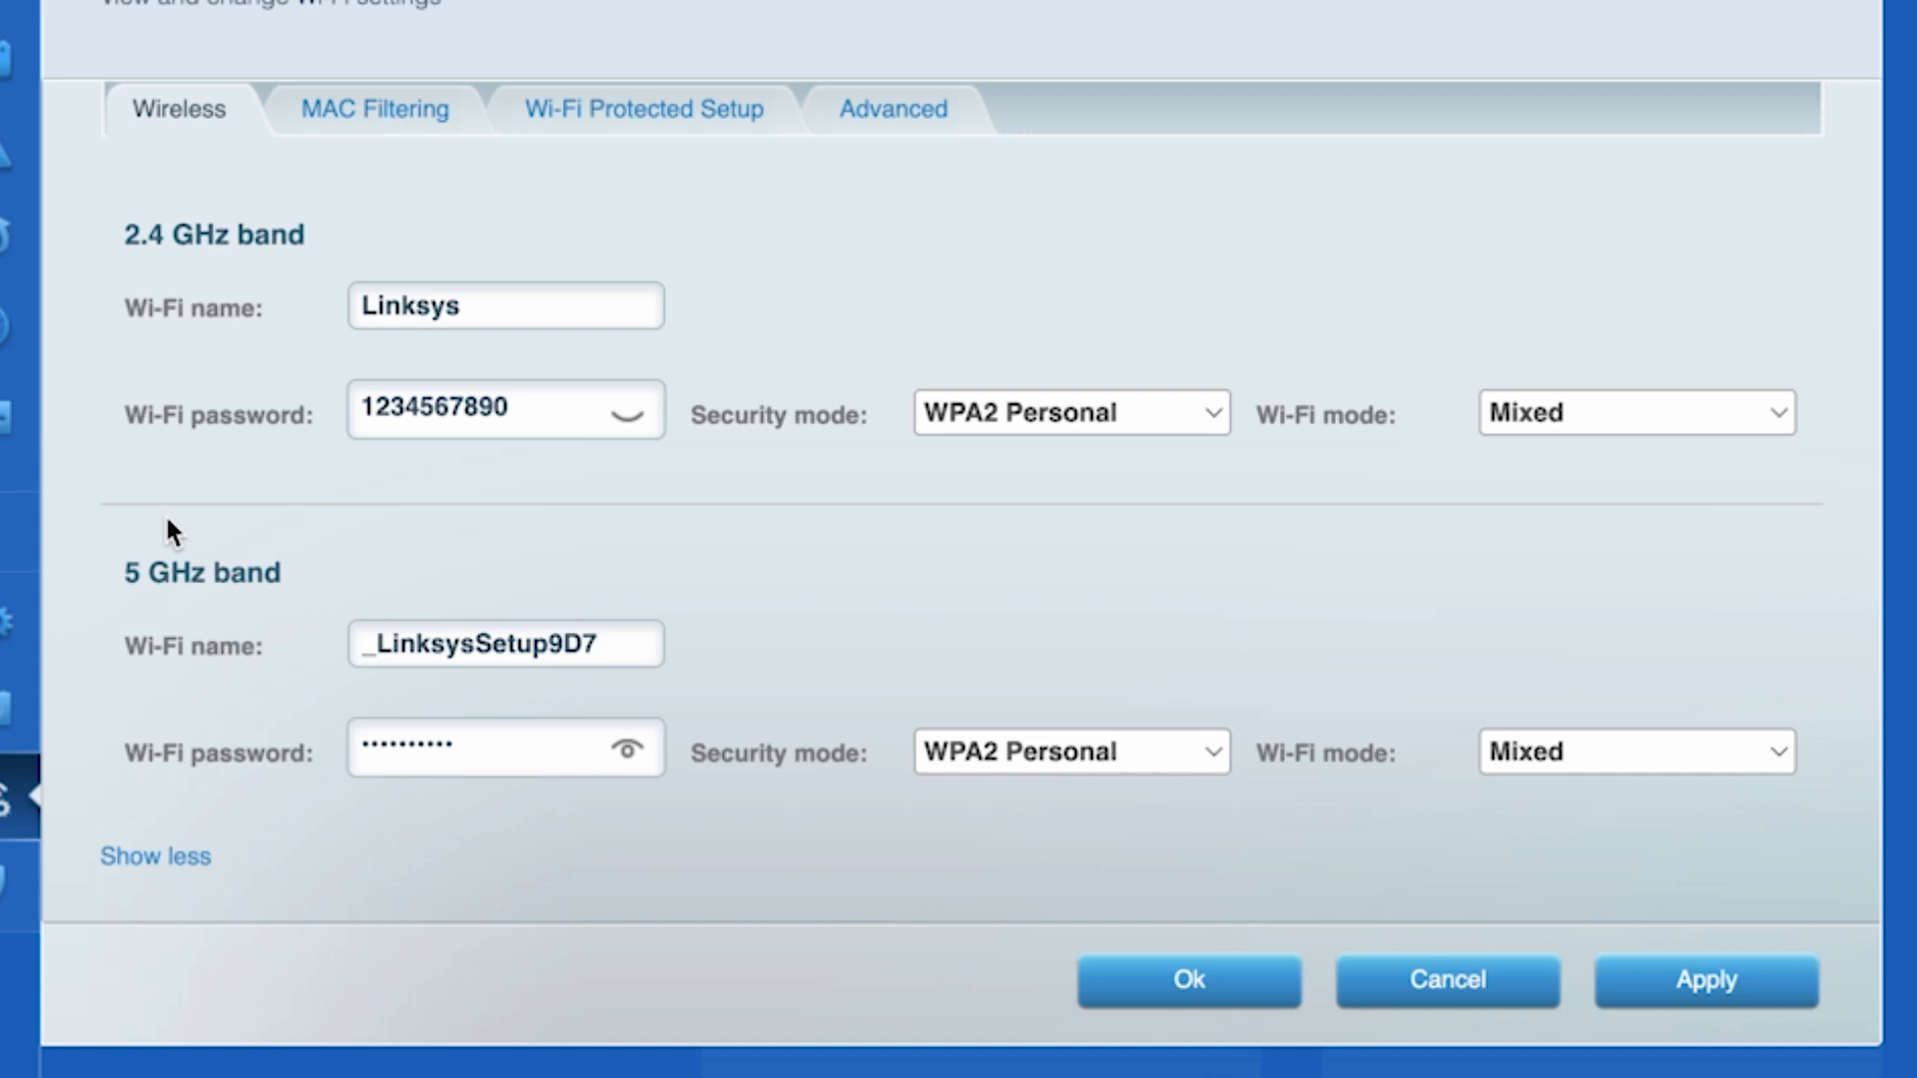
left_click(373, 659)
left_click_drag(463, 644, 621, 645)
type("5G")
left_click(627, 749)
left_click_drag(510, 747, 280, 761)
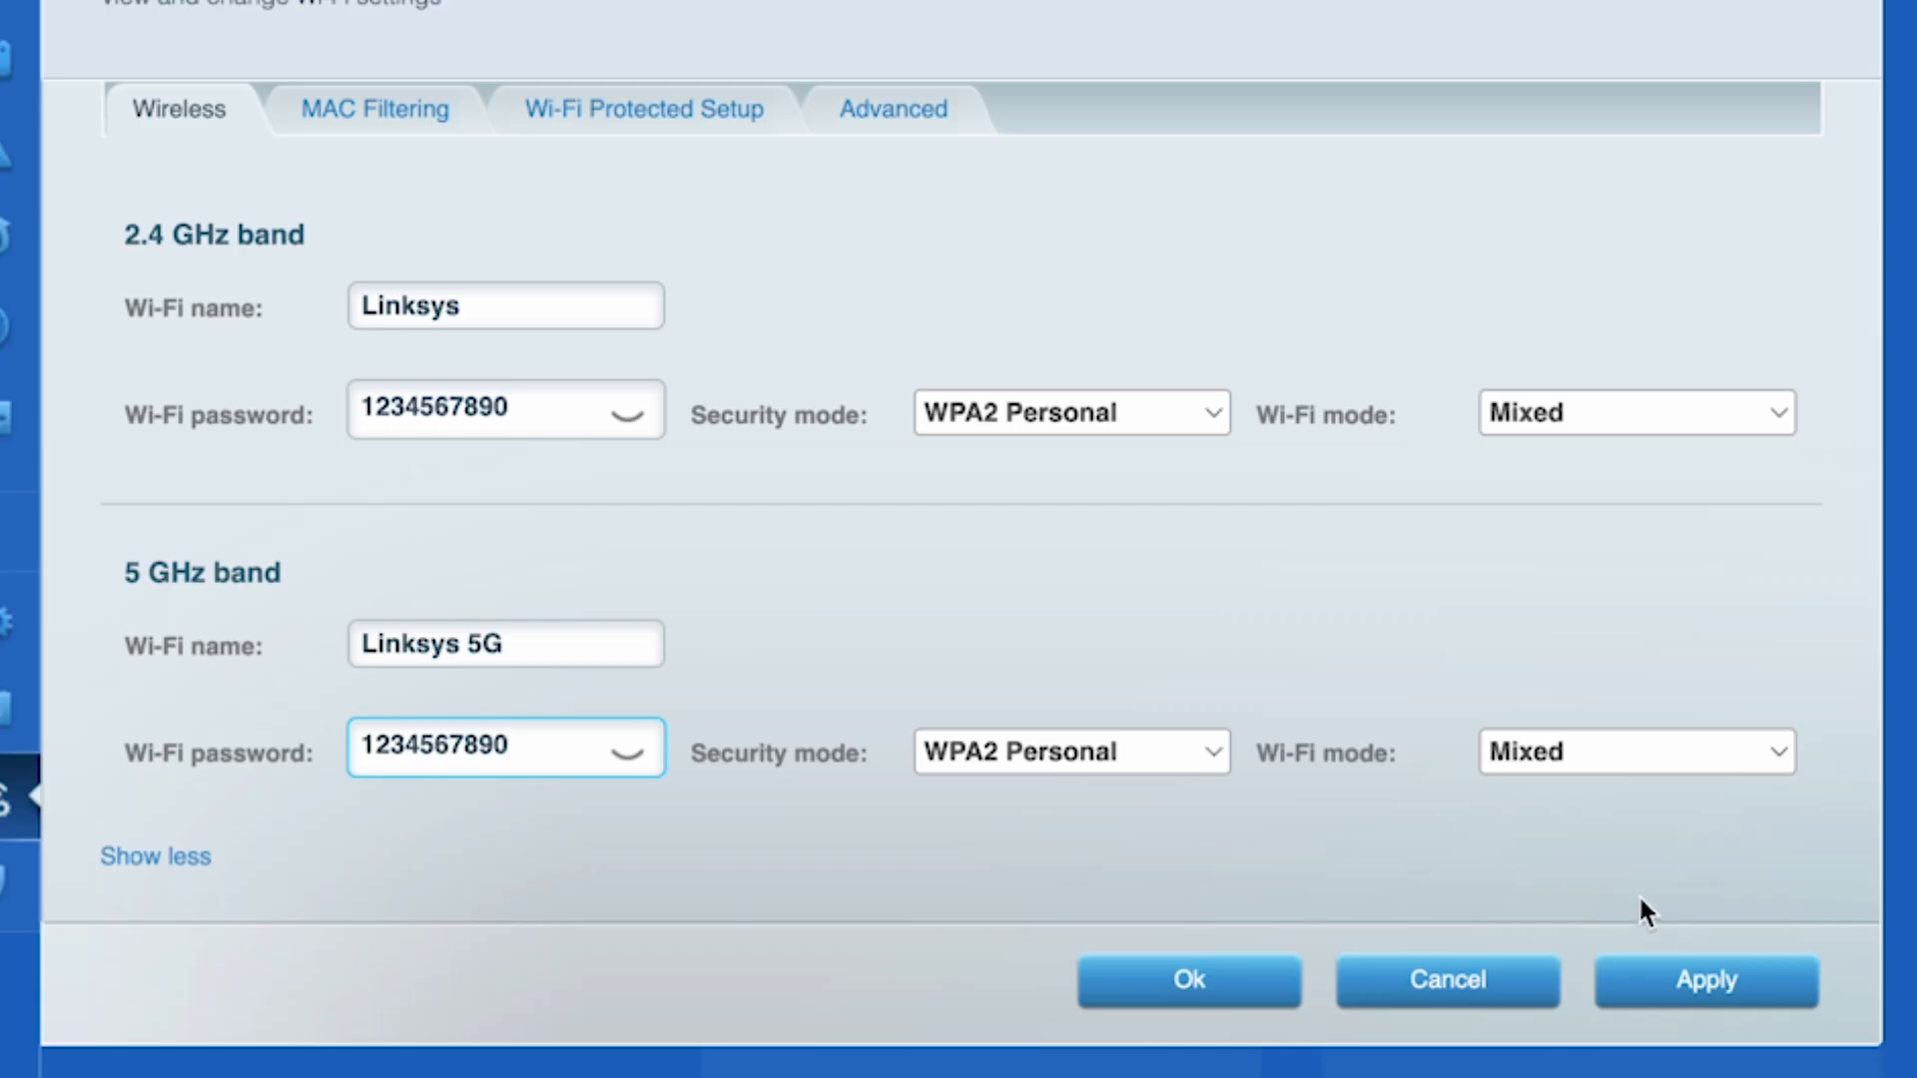
Step: Apply the Wi-Fi changes, keeping different names for the two bands
left_click(1698, 977)
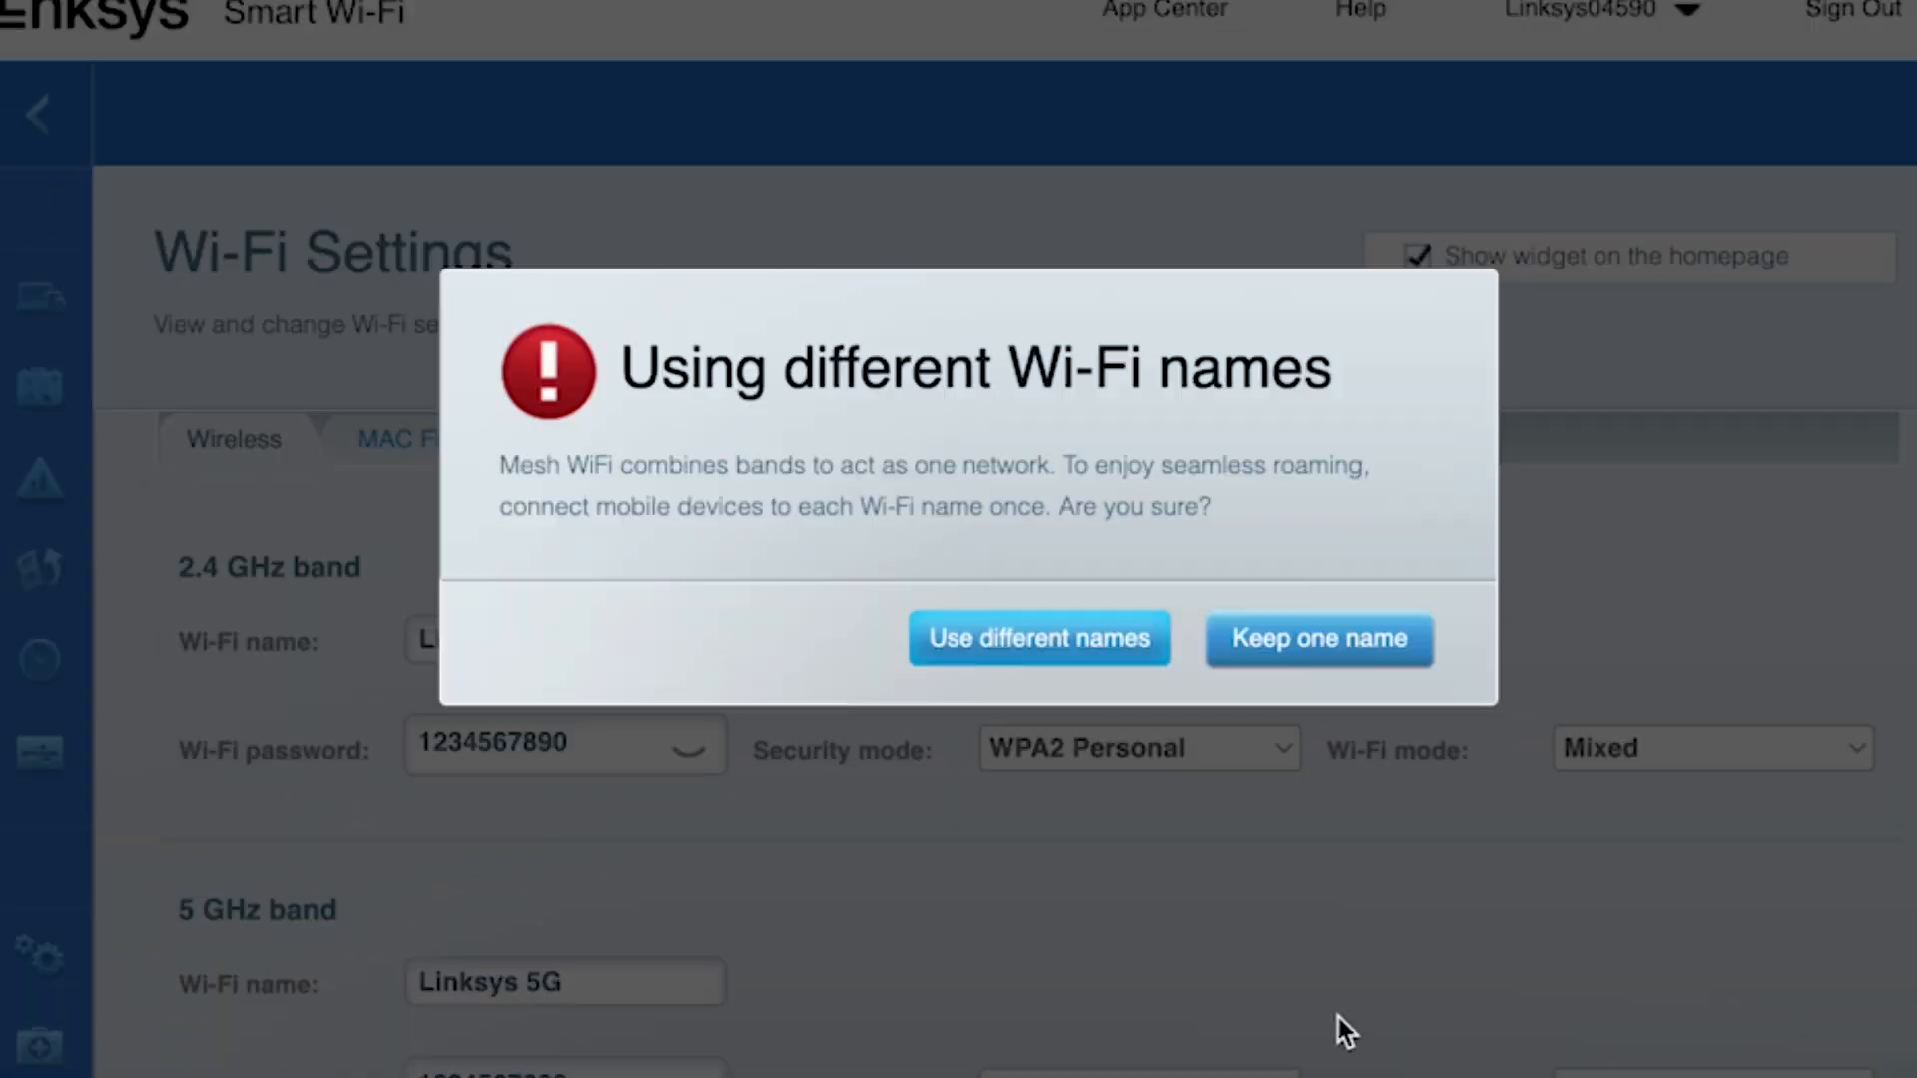
left_click(1095, 649)
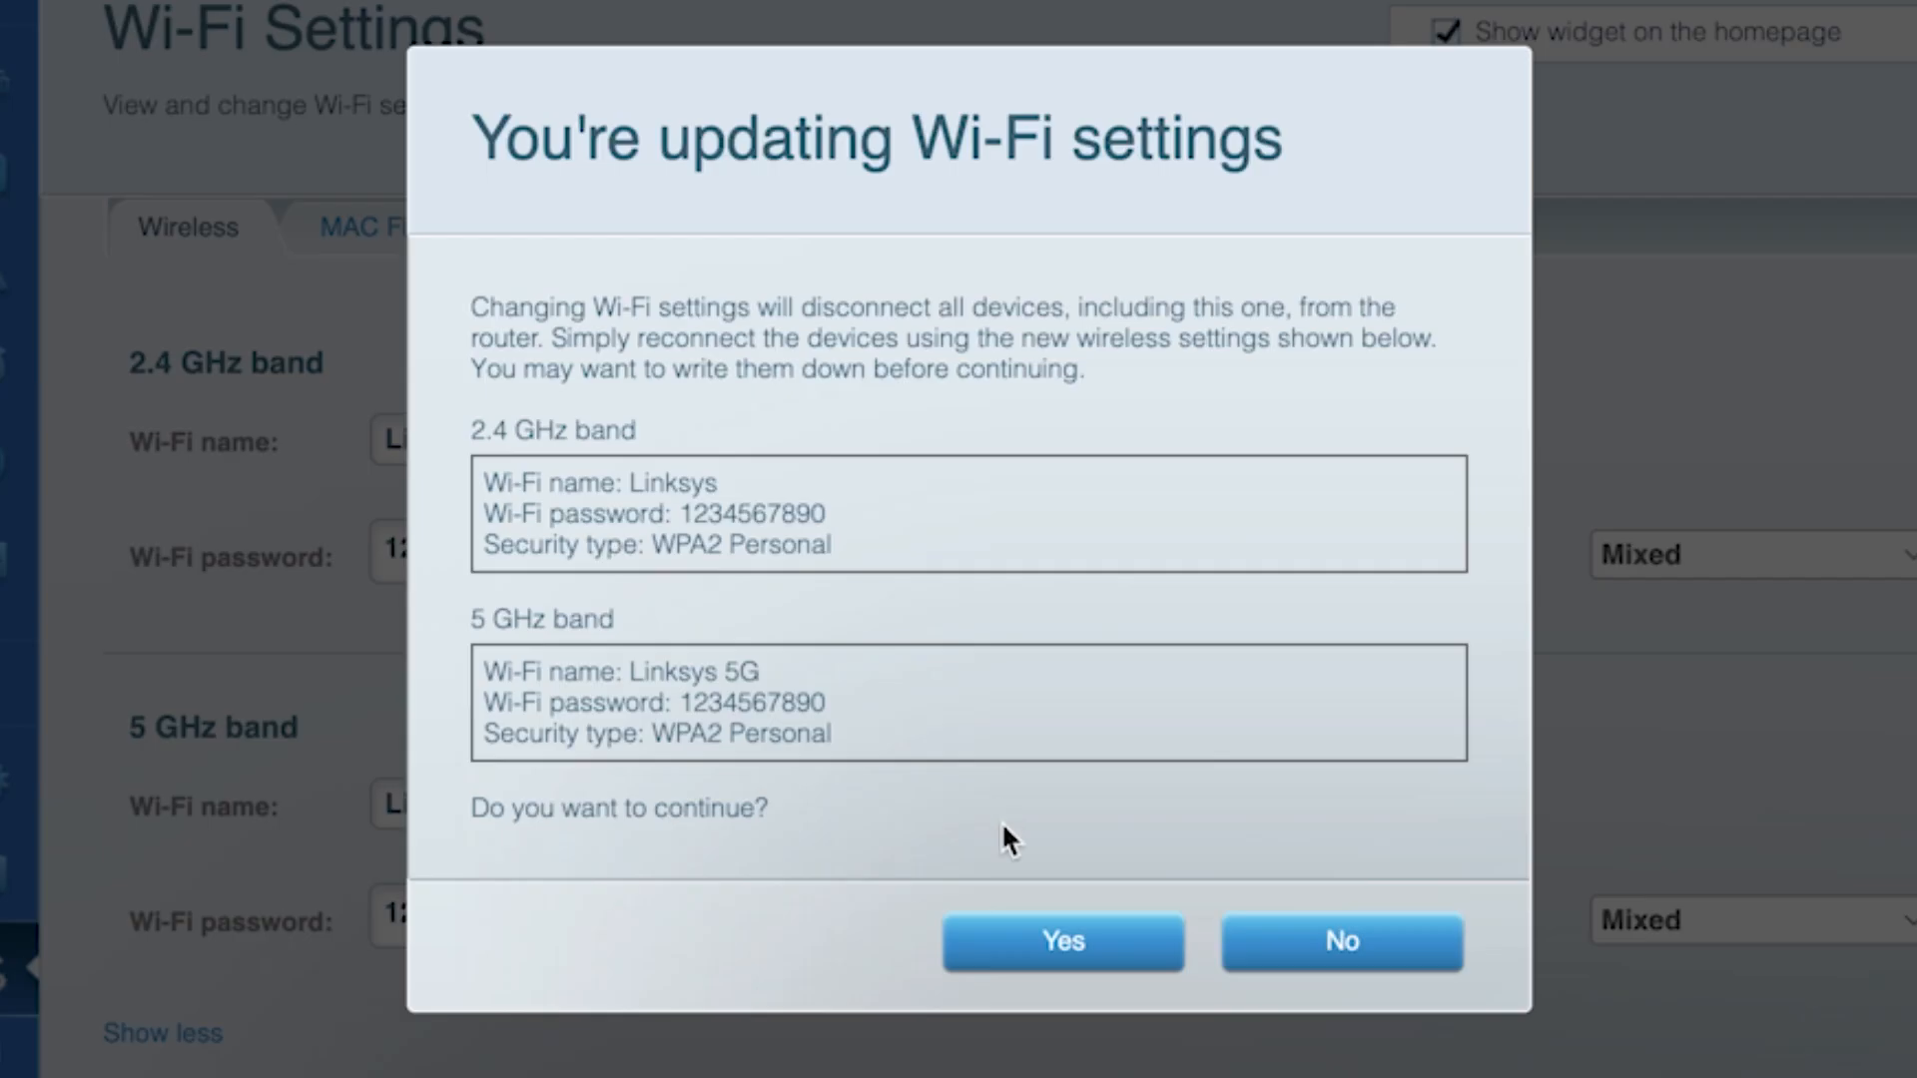
left_click(1023, 934)
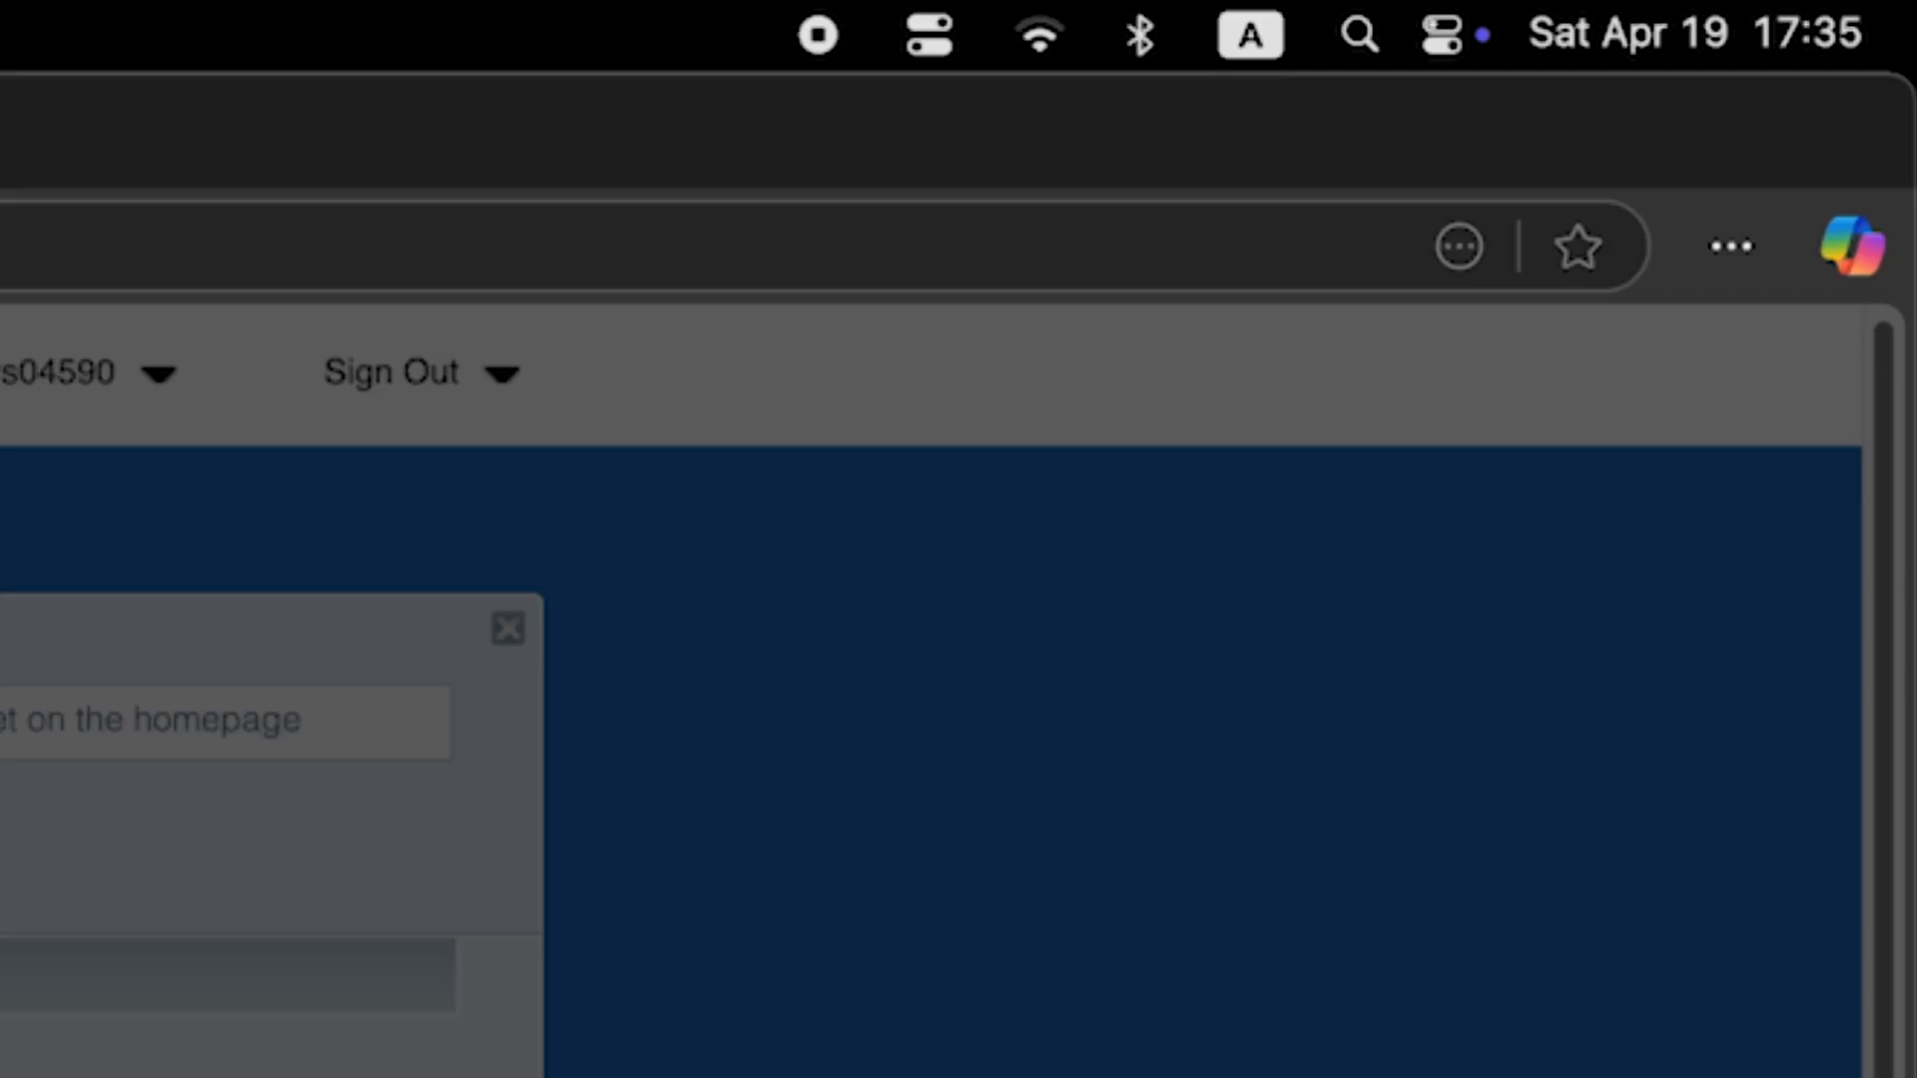
Step: Join the Mac to the renamed Linksys network and dismiss the Applying Changes notice
left_click(1048, 30)
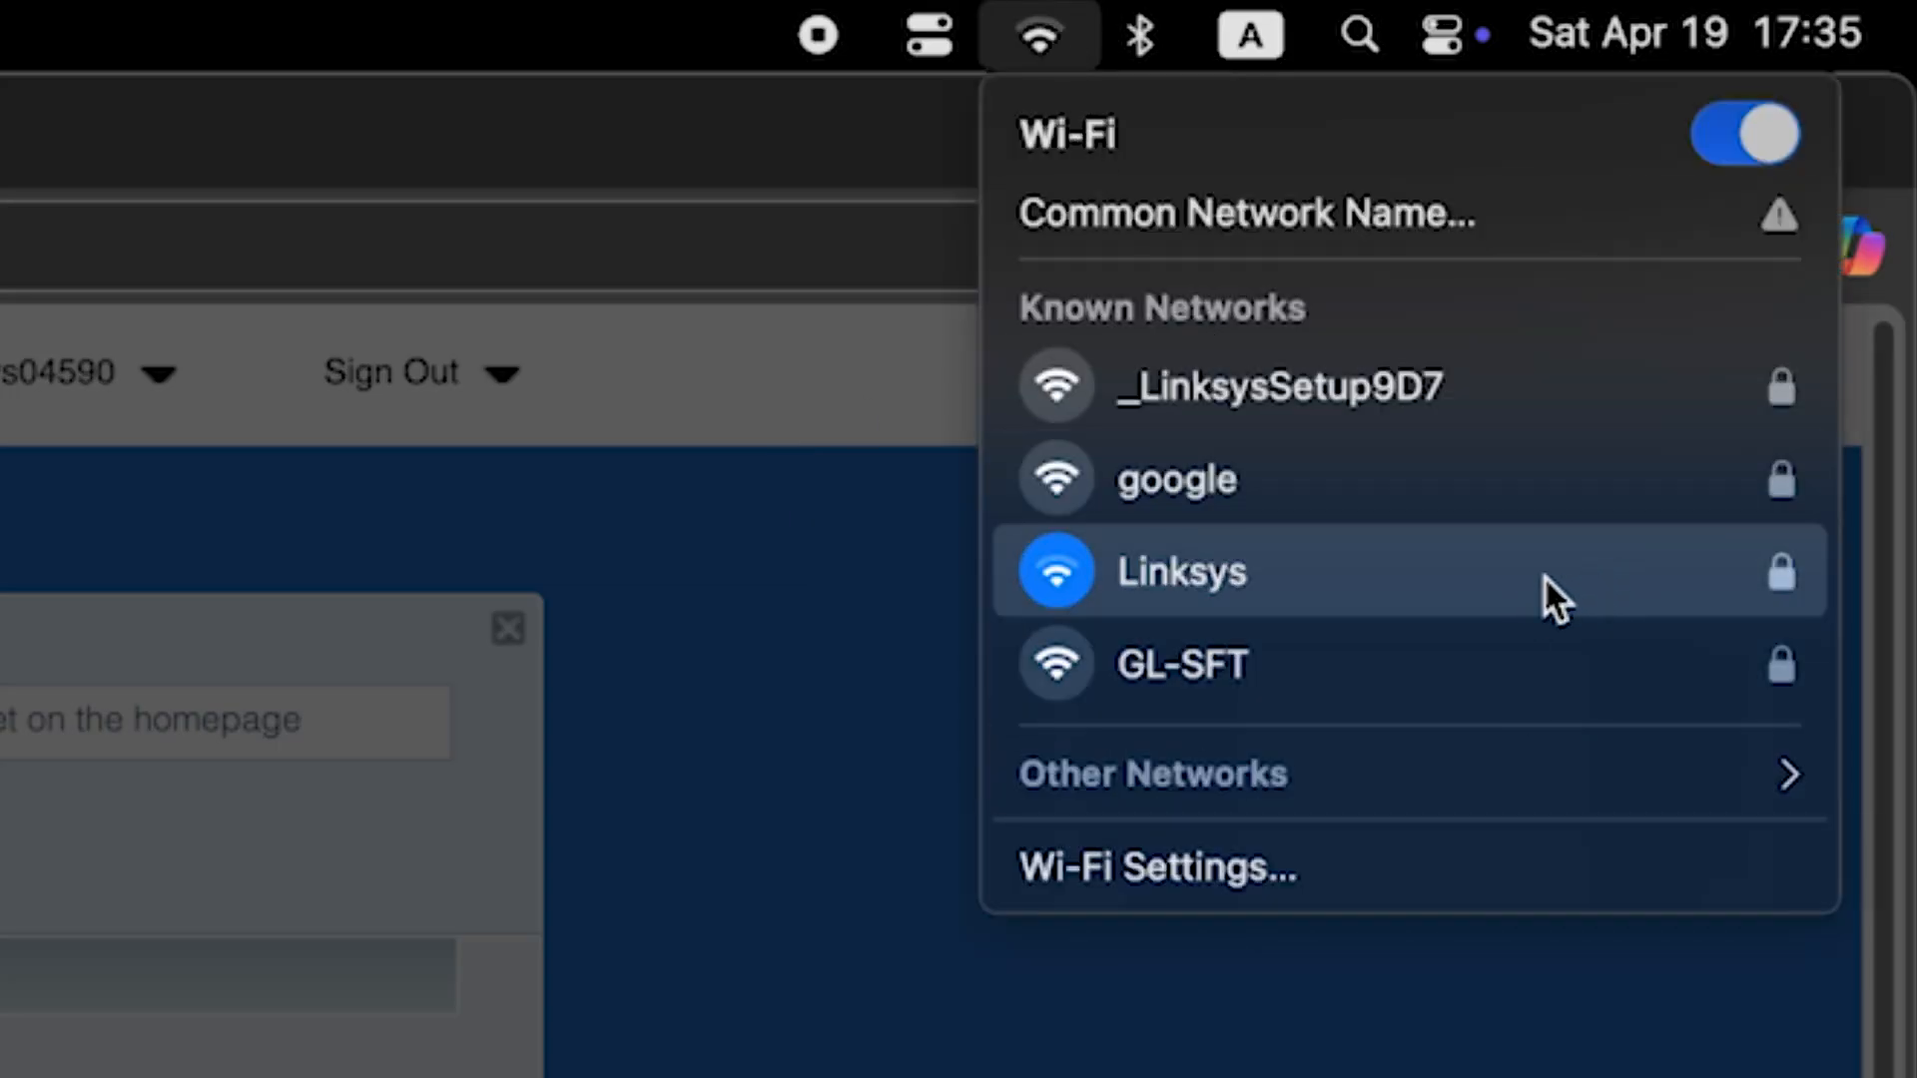
left_click(1554, 602)
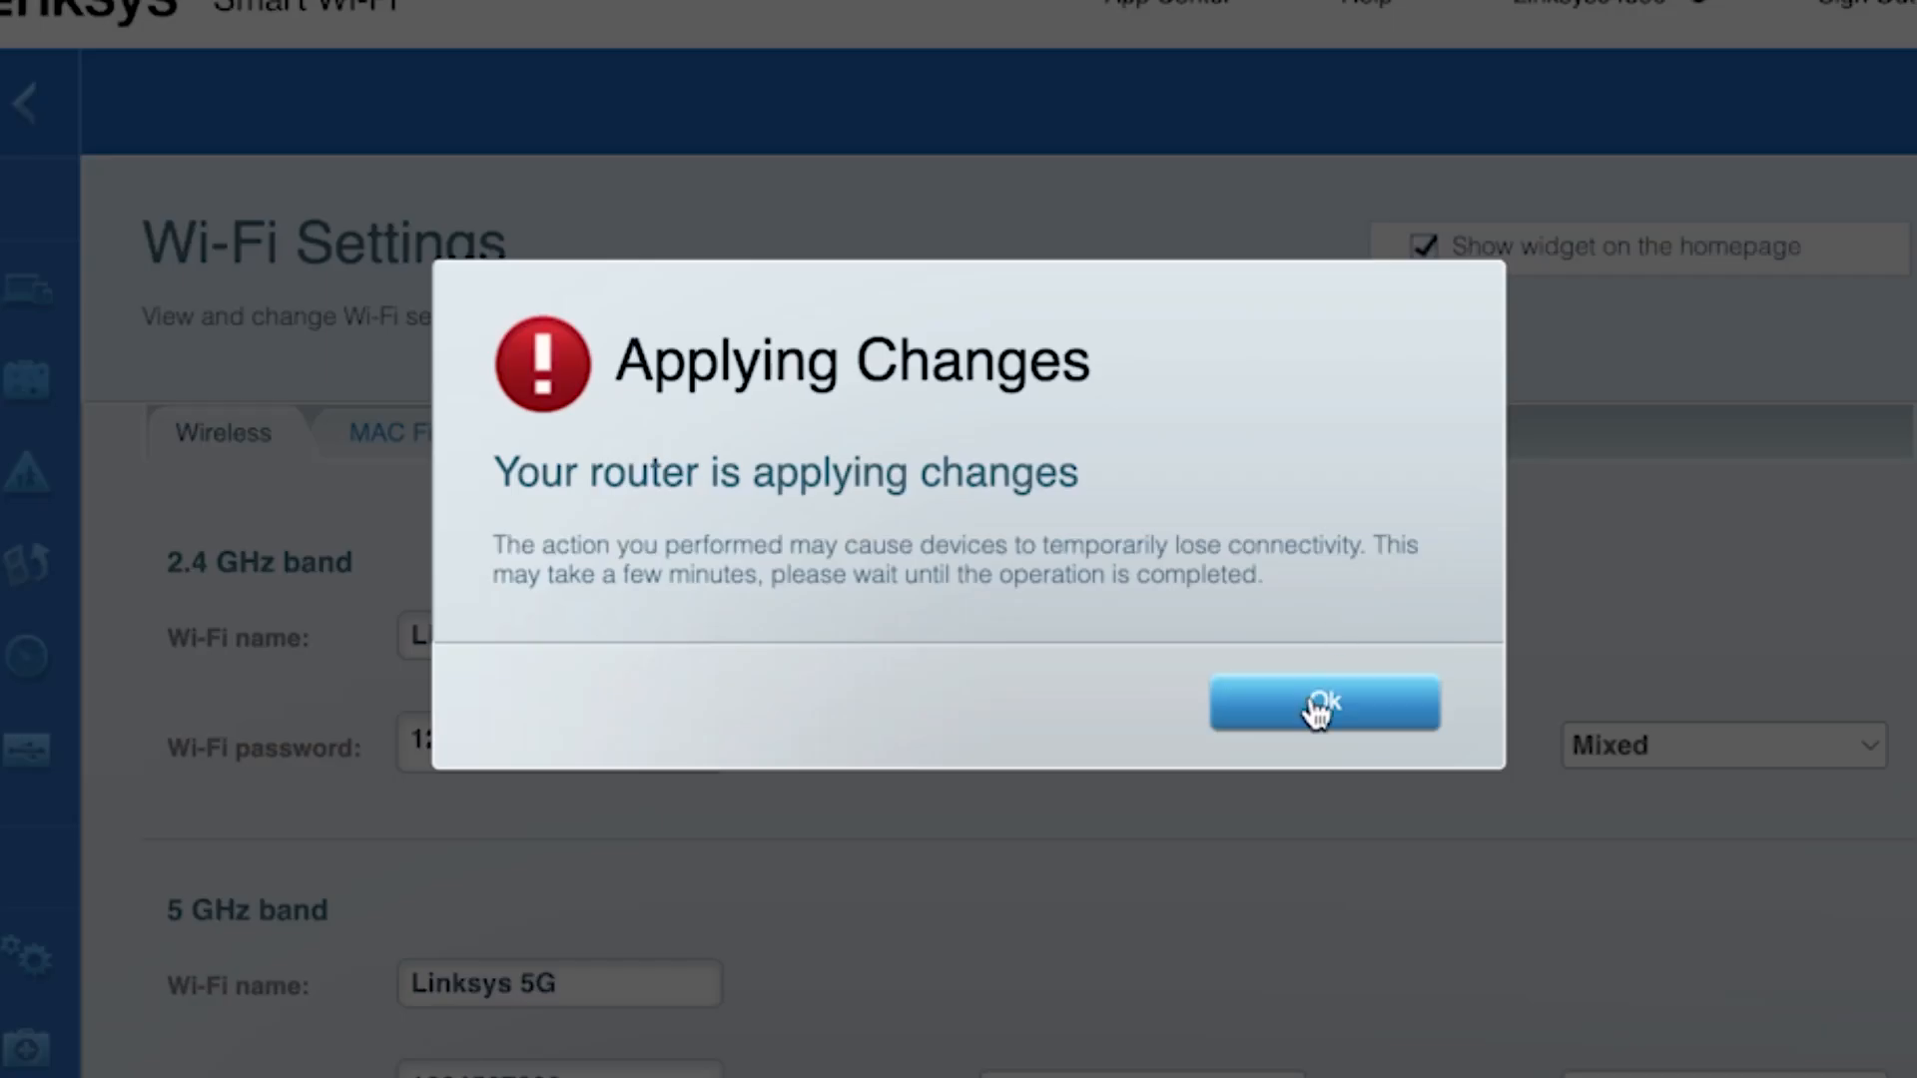
left_click(1318, 709)
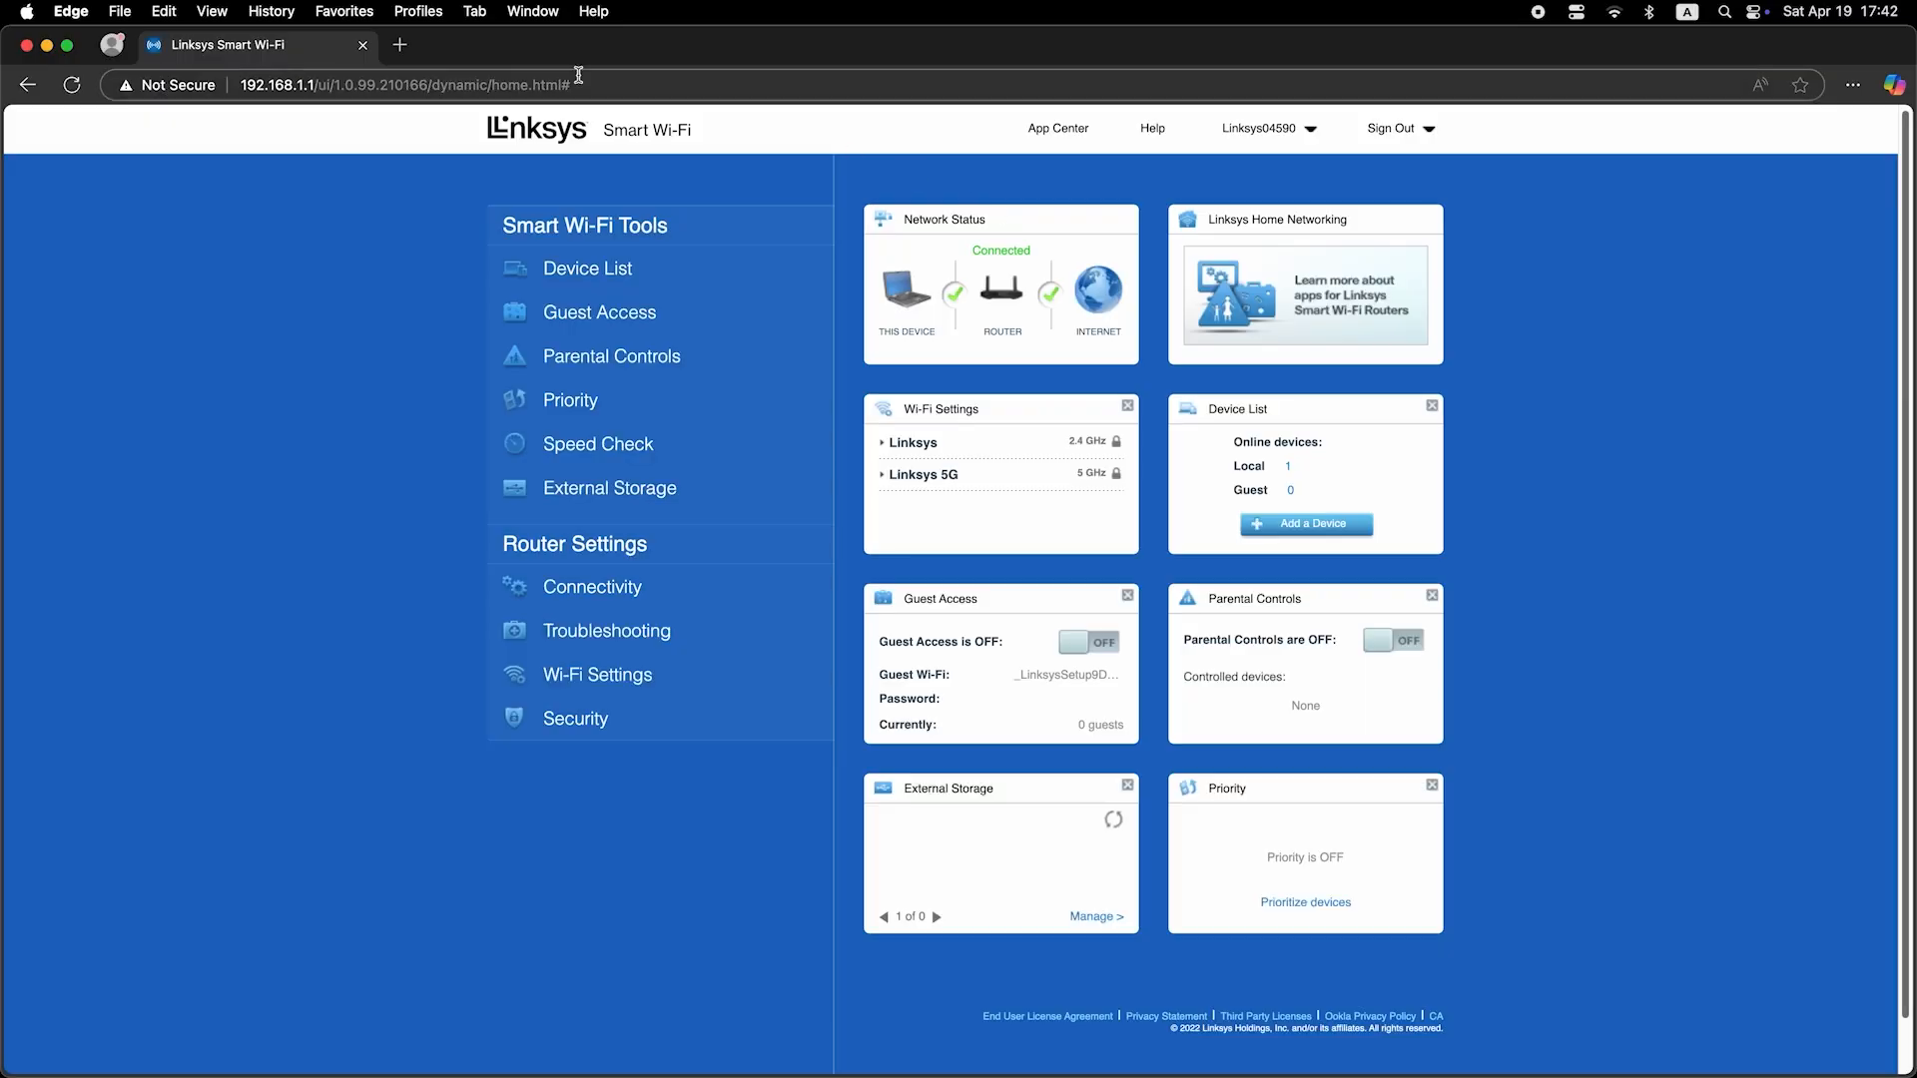
left_click(401, 45)
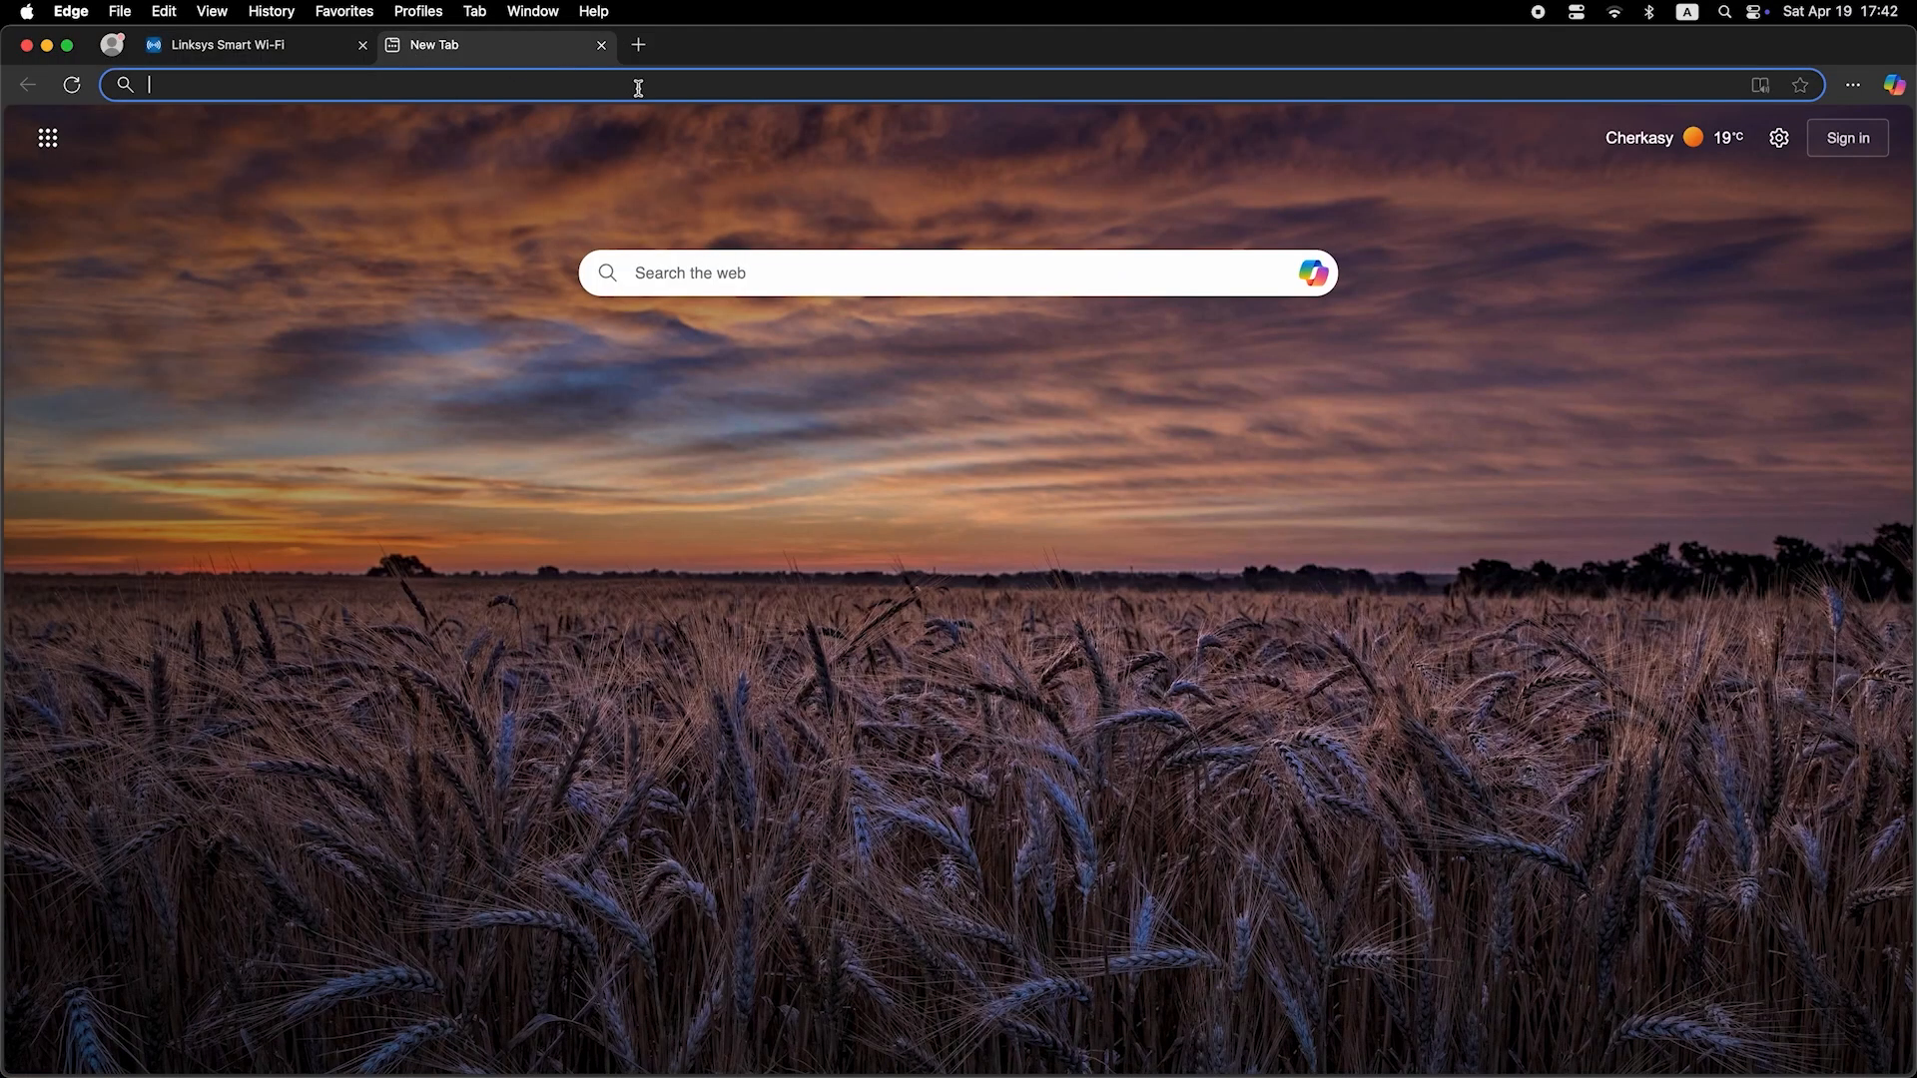
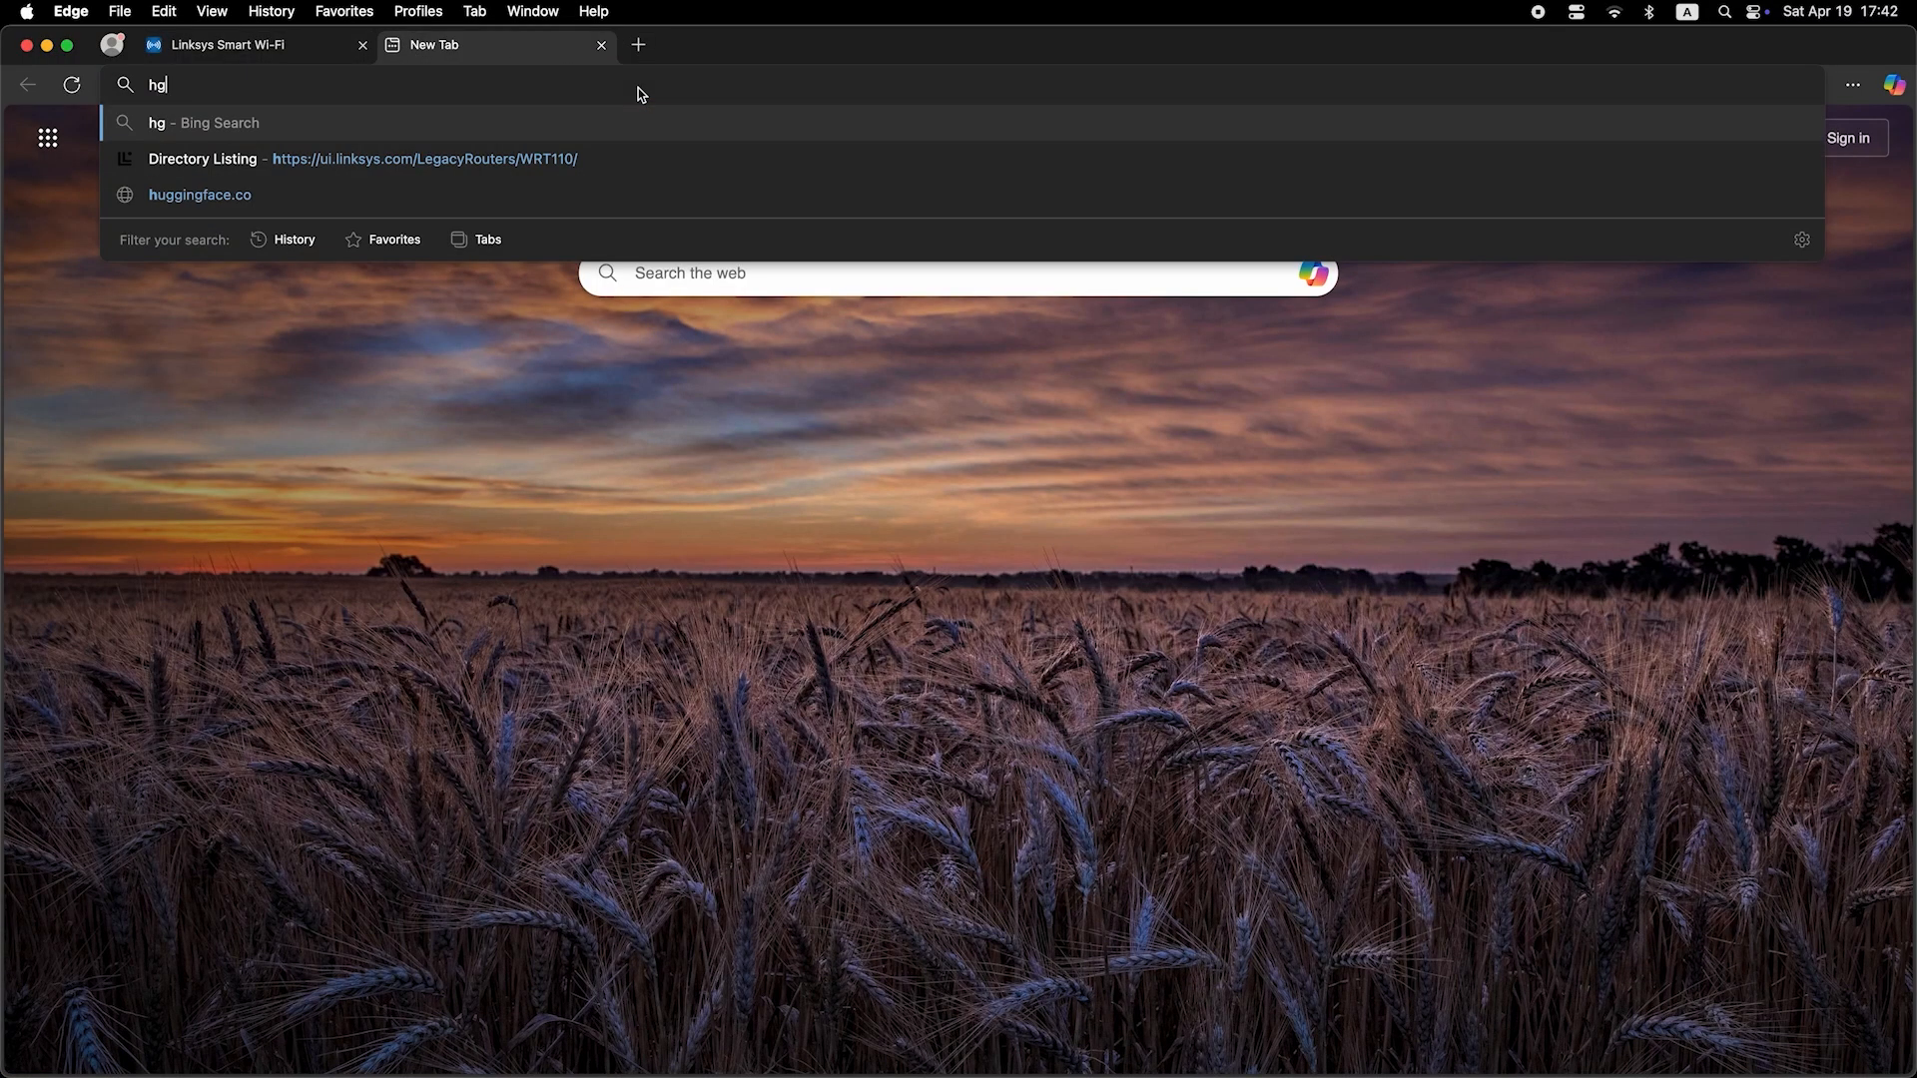
key("Return")
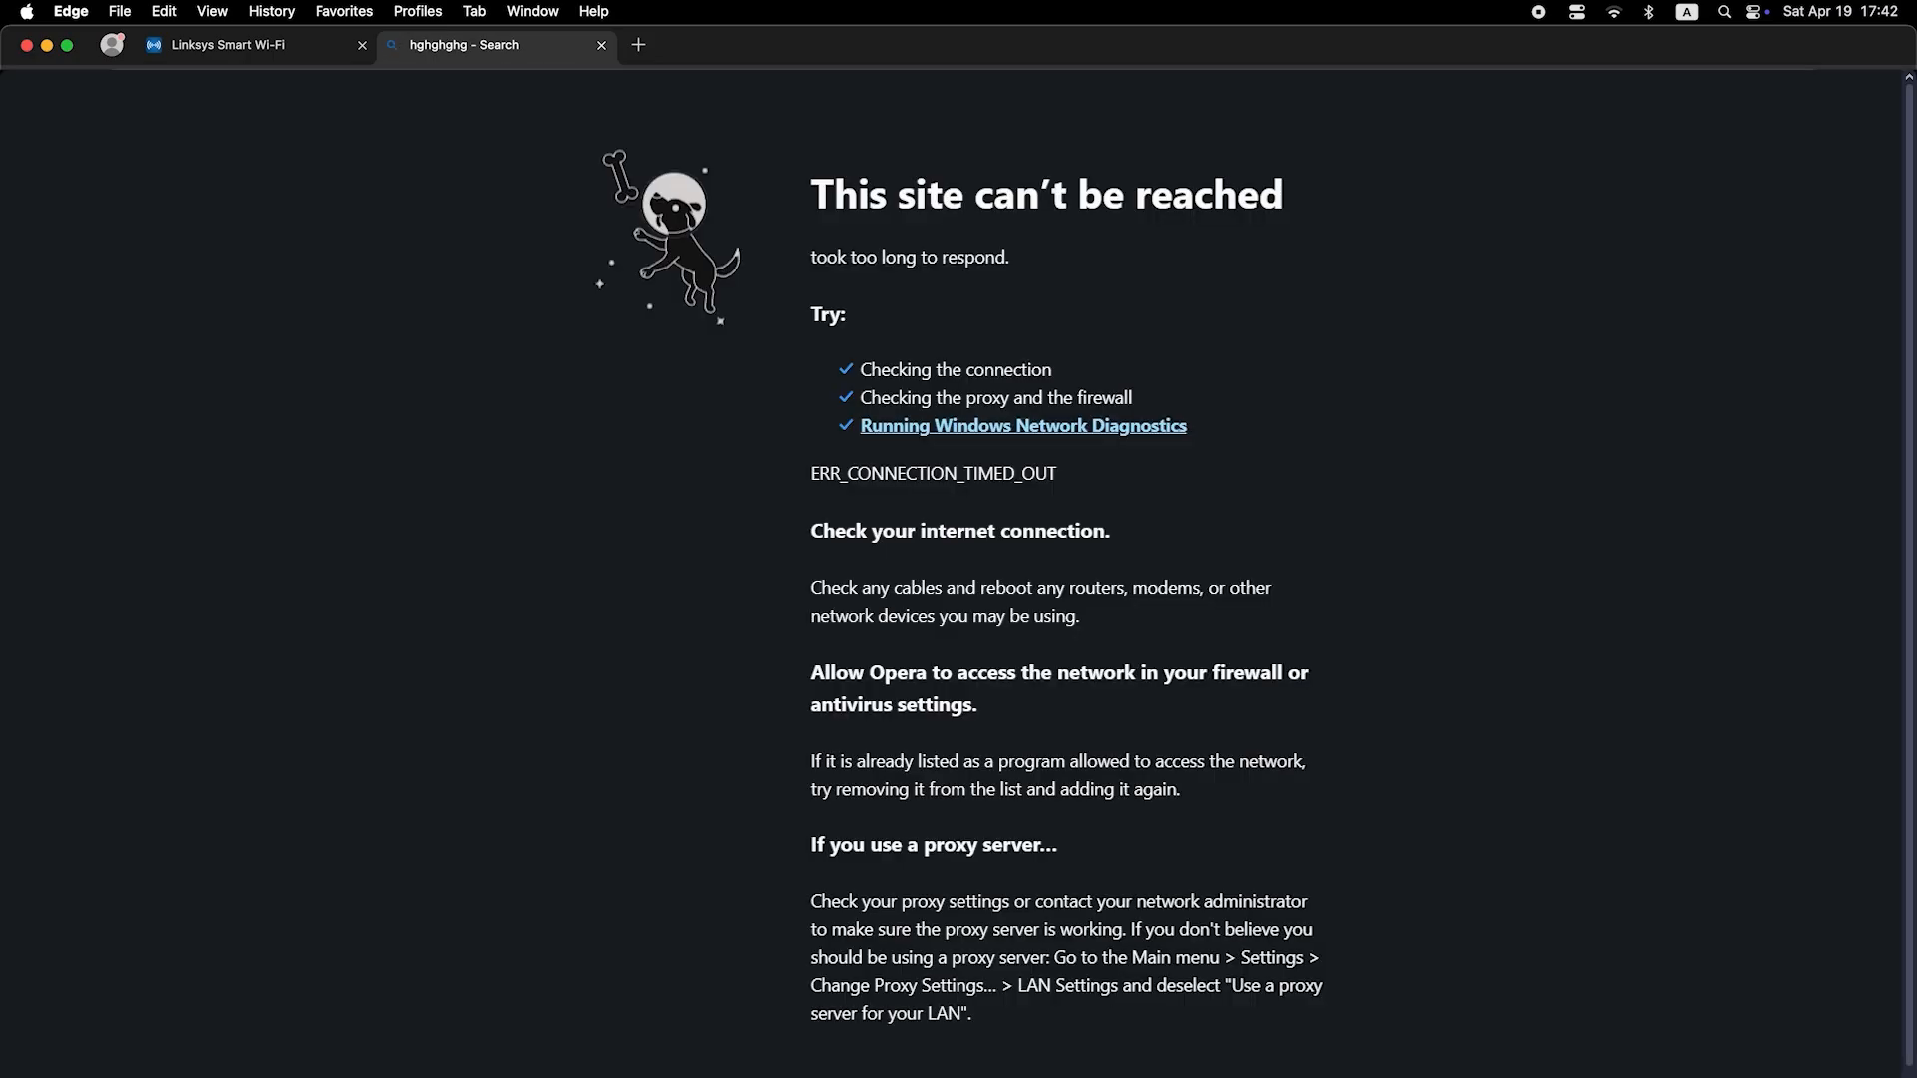
left_click(601, 45)
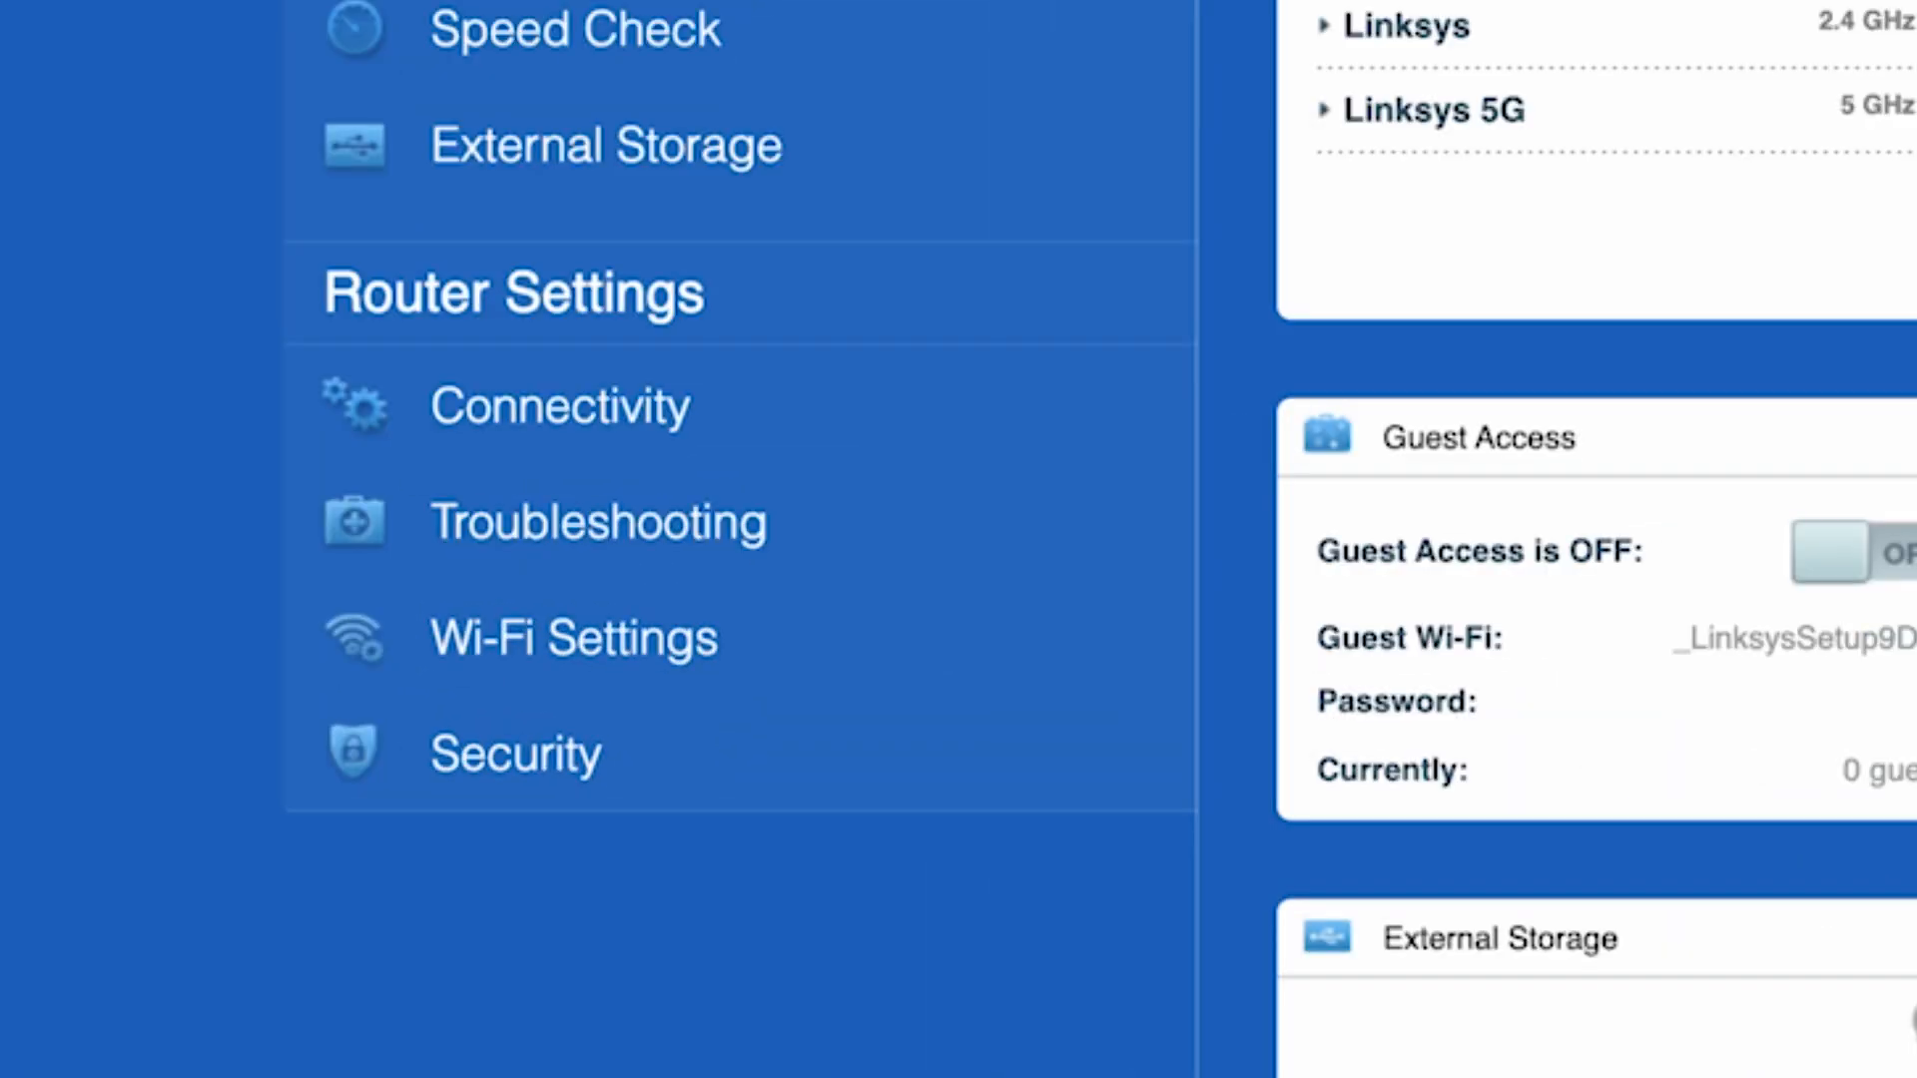
left_click(744, 409)
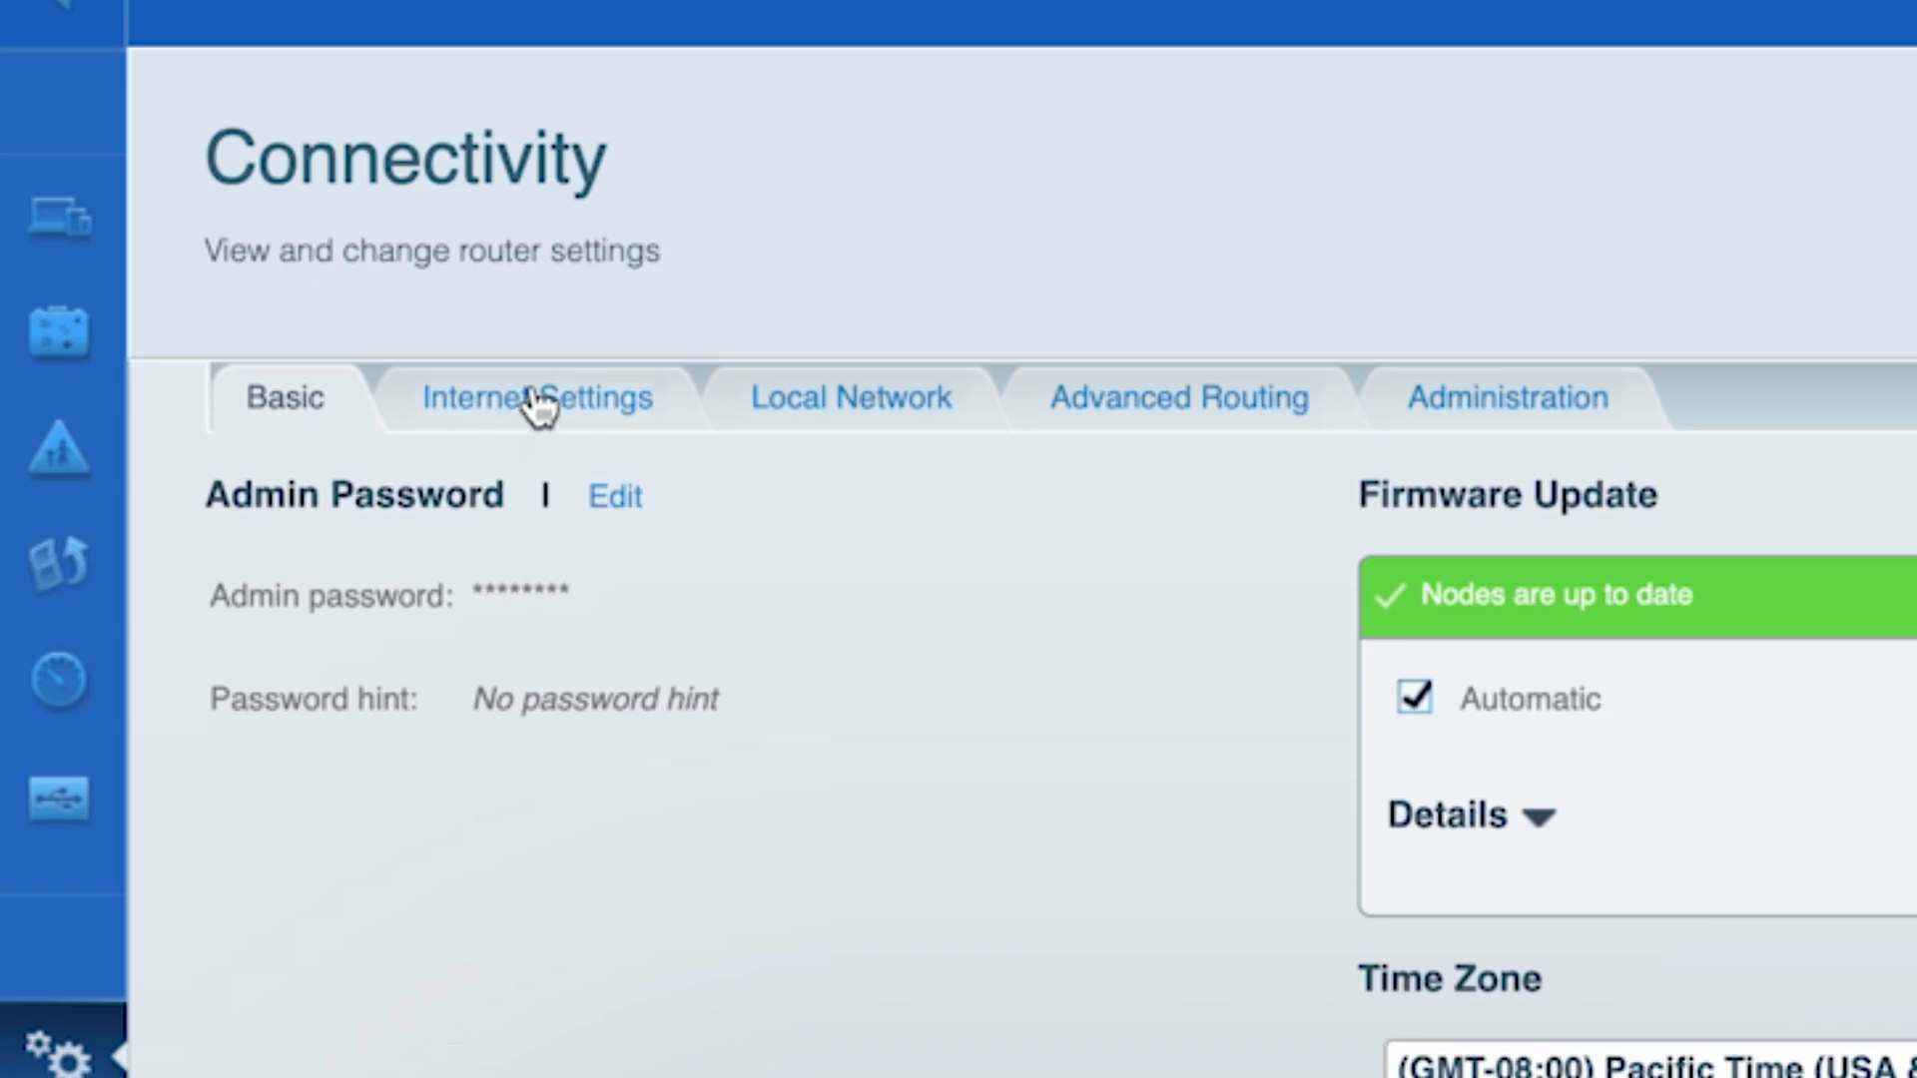
left_click(537, 399)
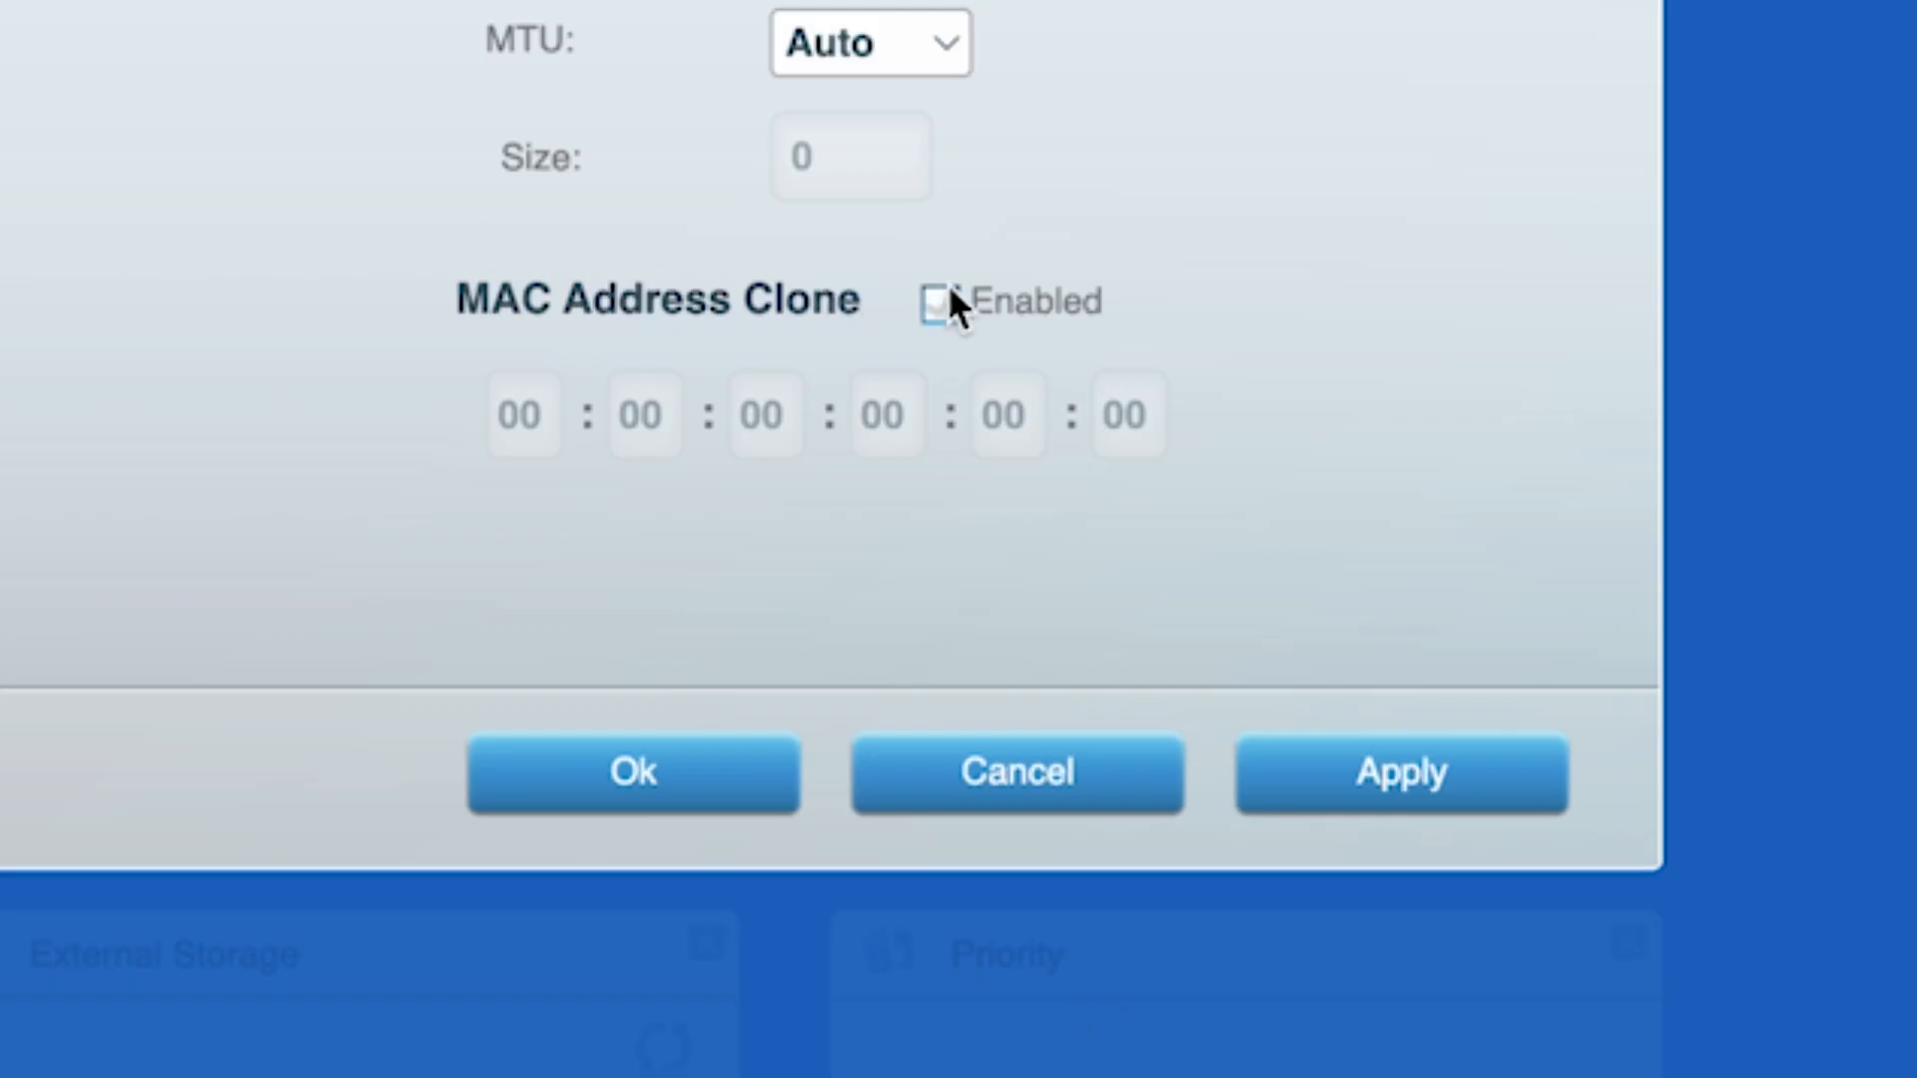
left_click(940, 302)
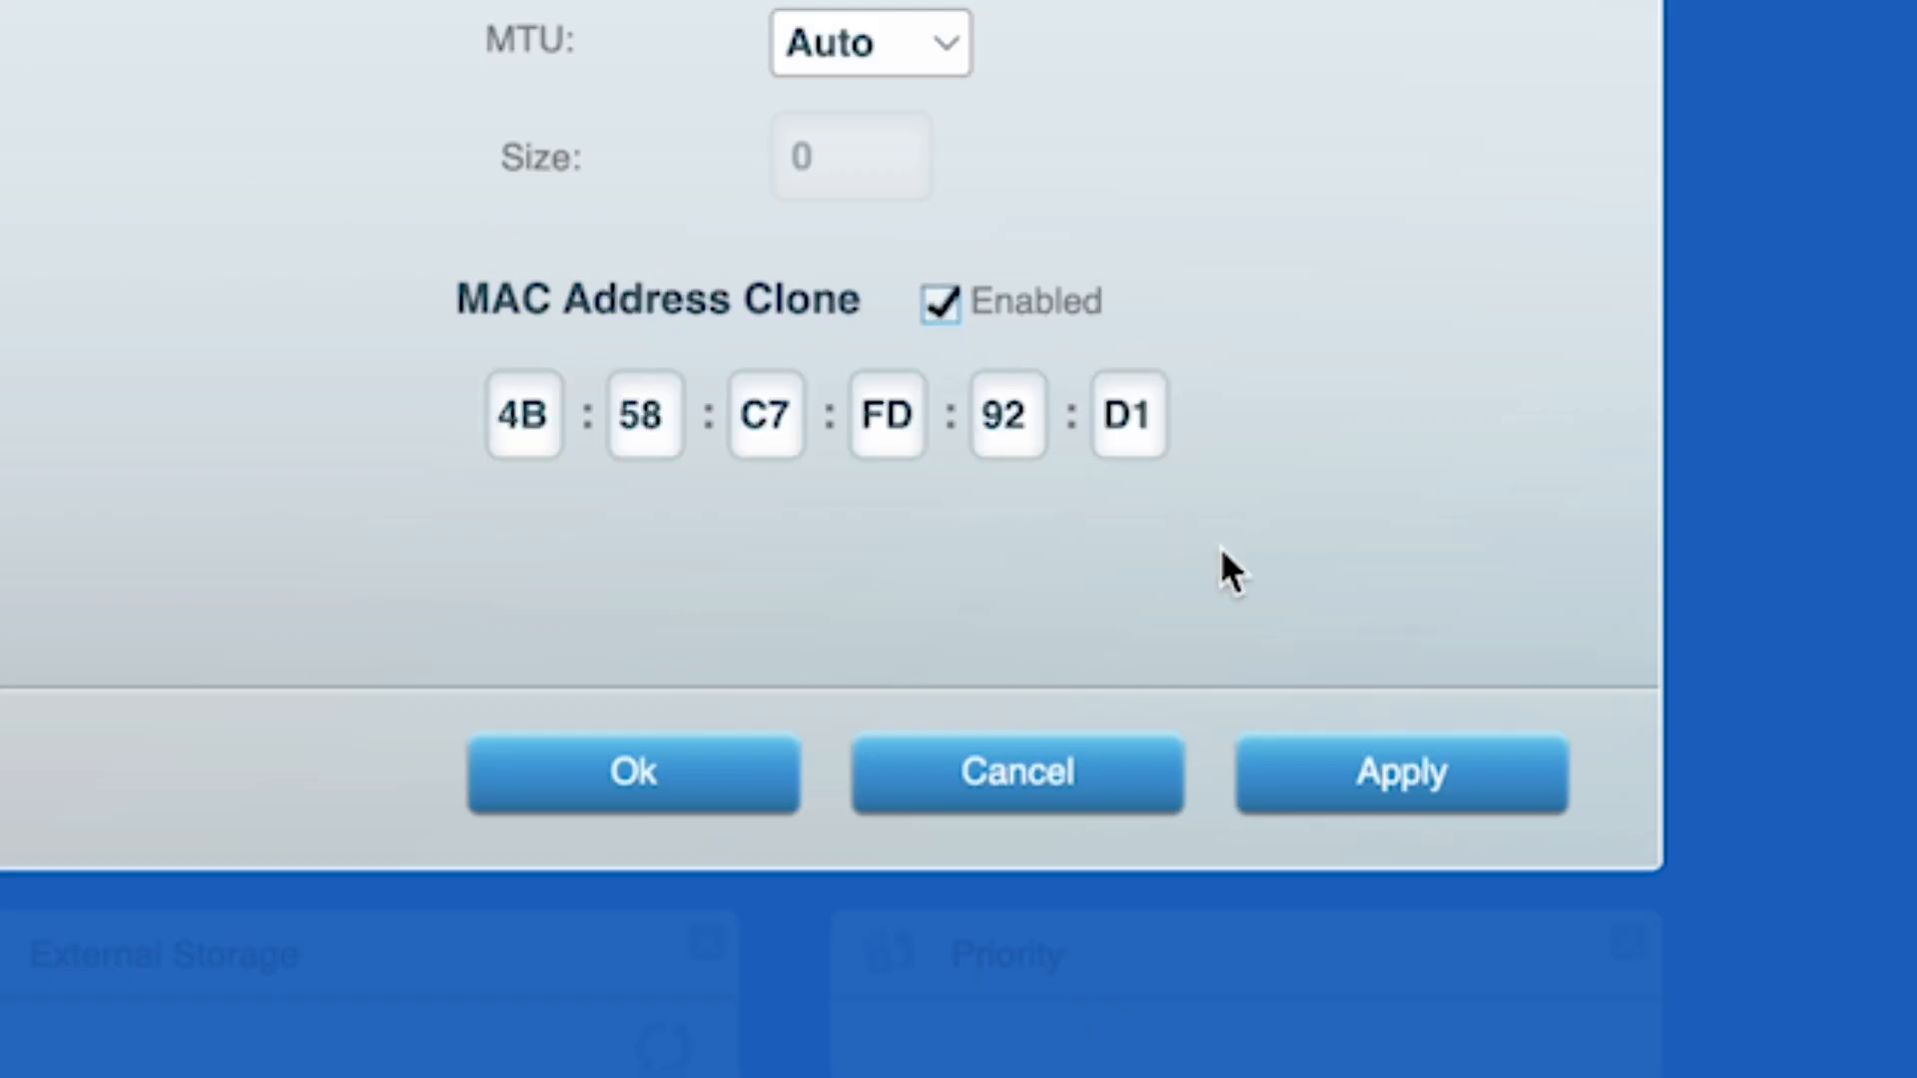
left_click(1401, 774)
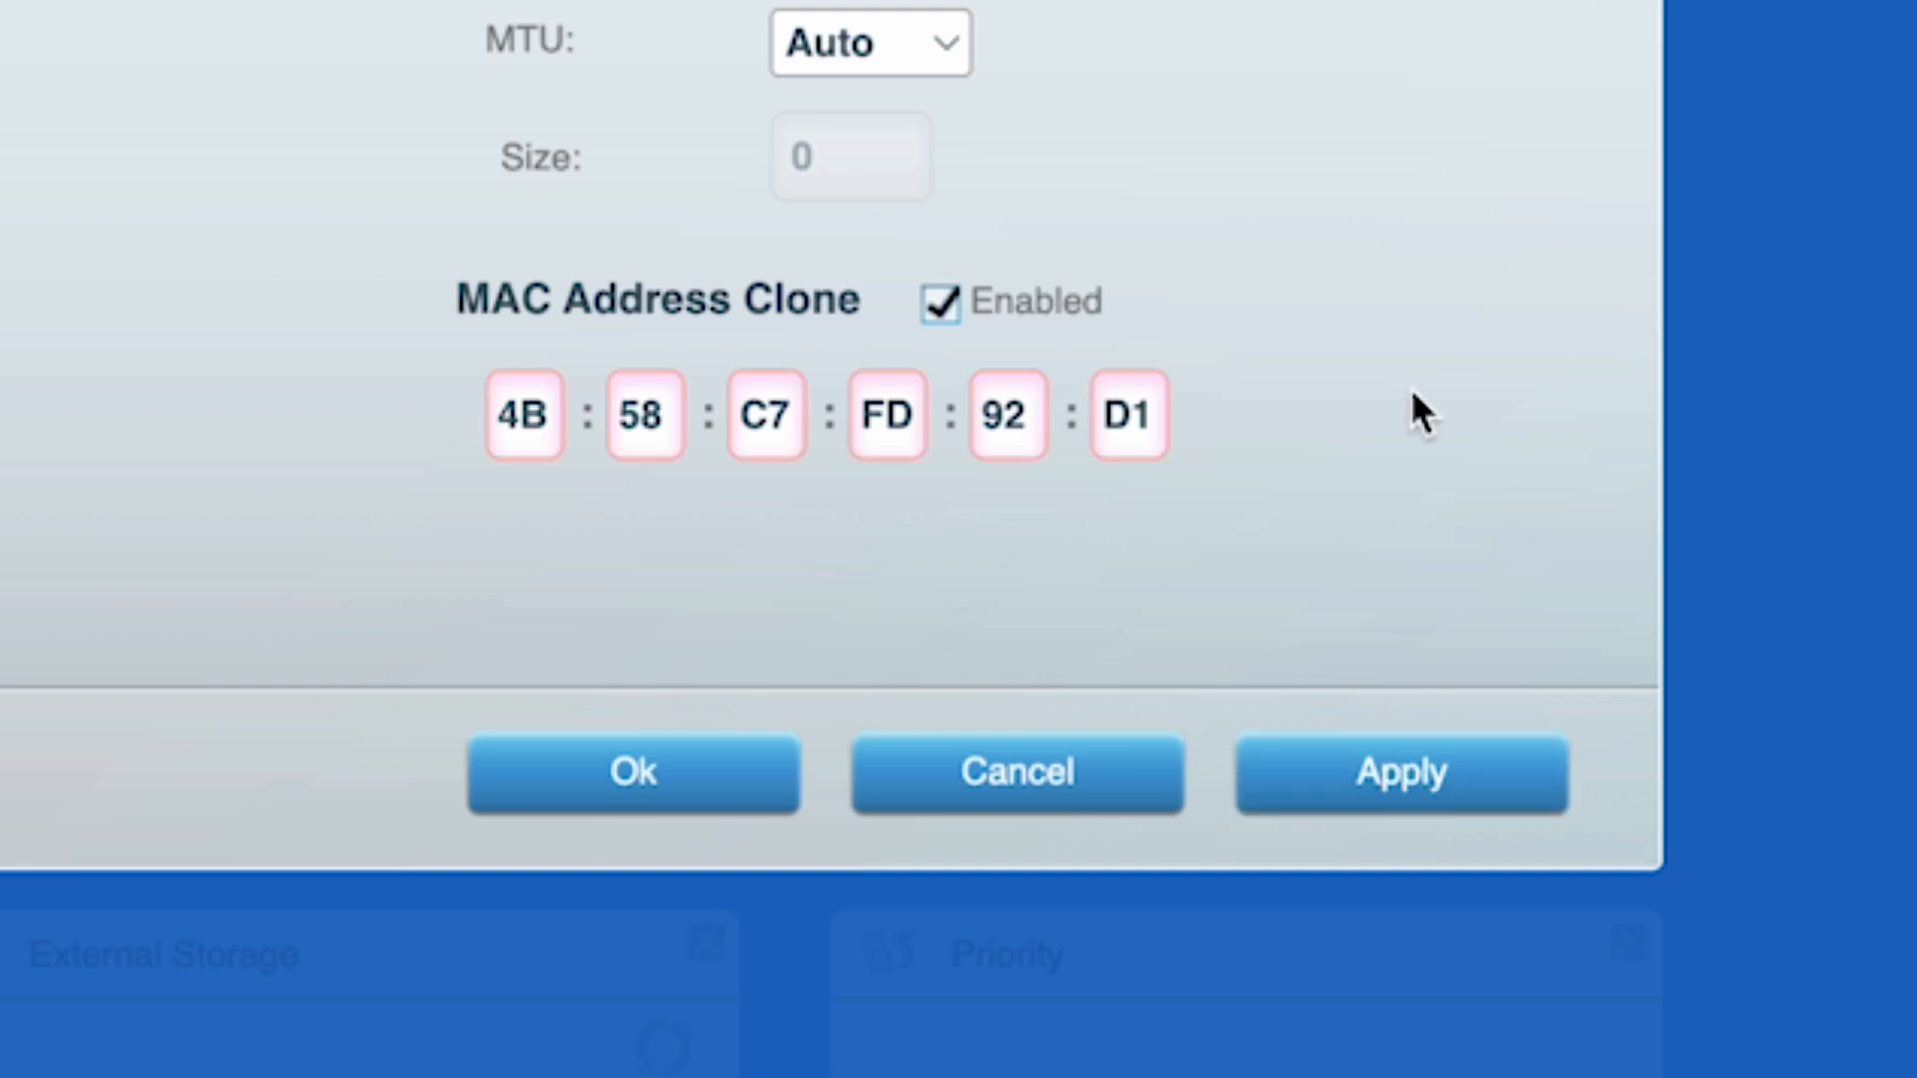
left_click(744, 777)
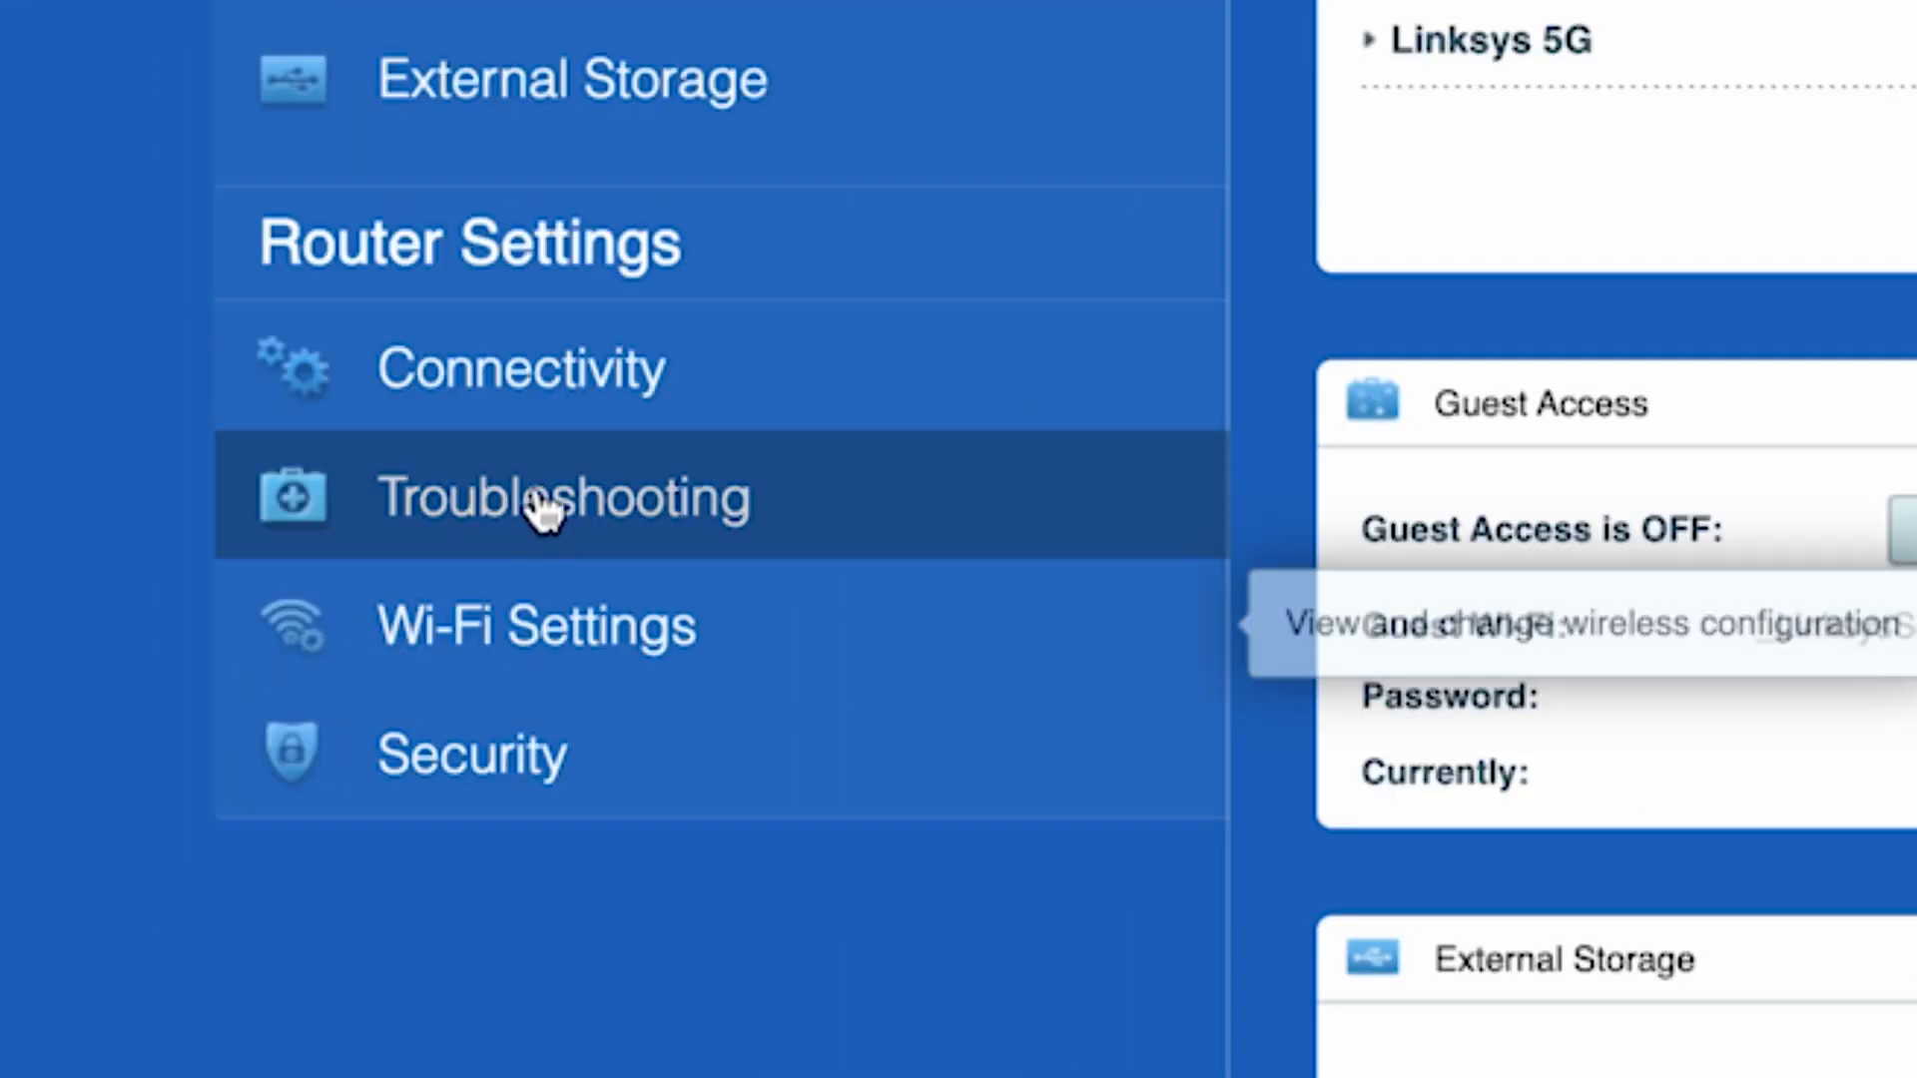
Step: Restart the mesh WiFi system from Troubleshooting > Diagnostics and confirm the restart
left_click(337, 763)
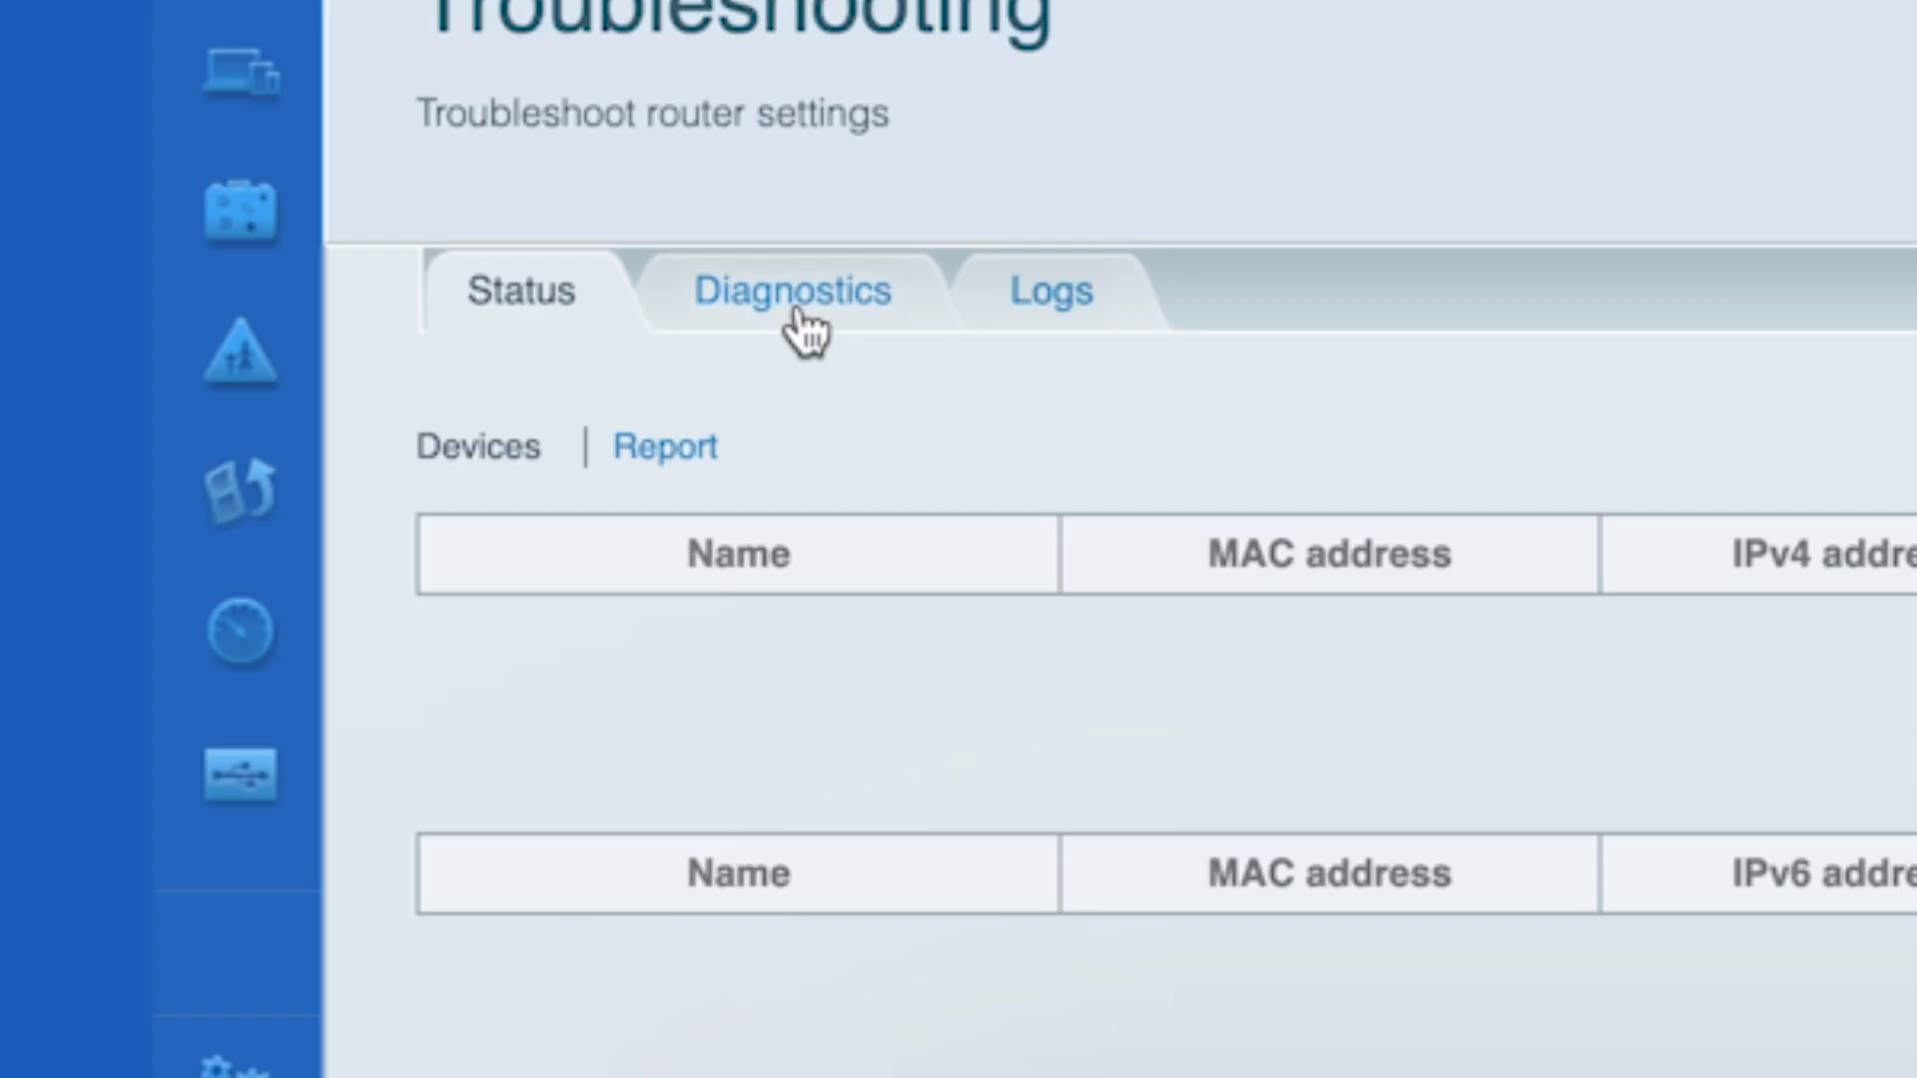
left_click(805, 307)
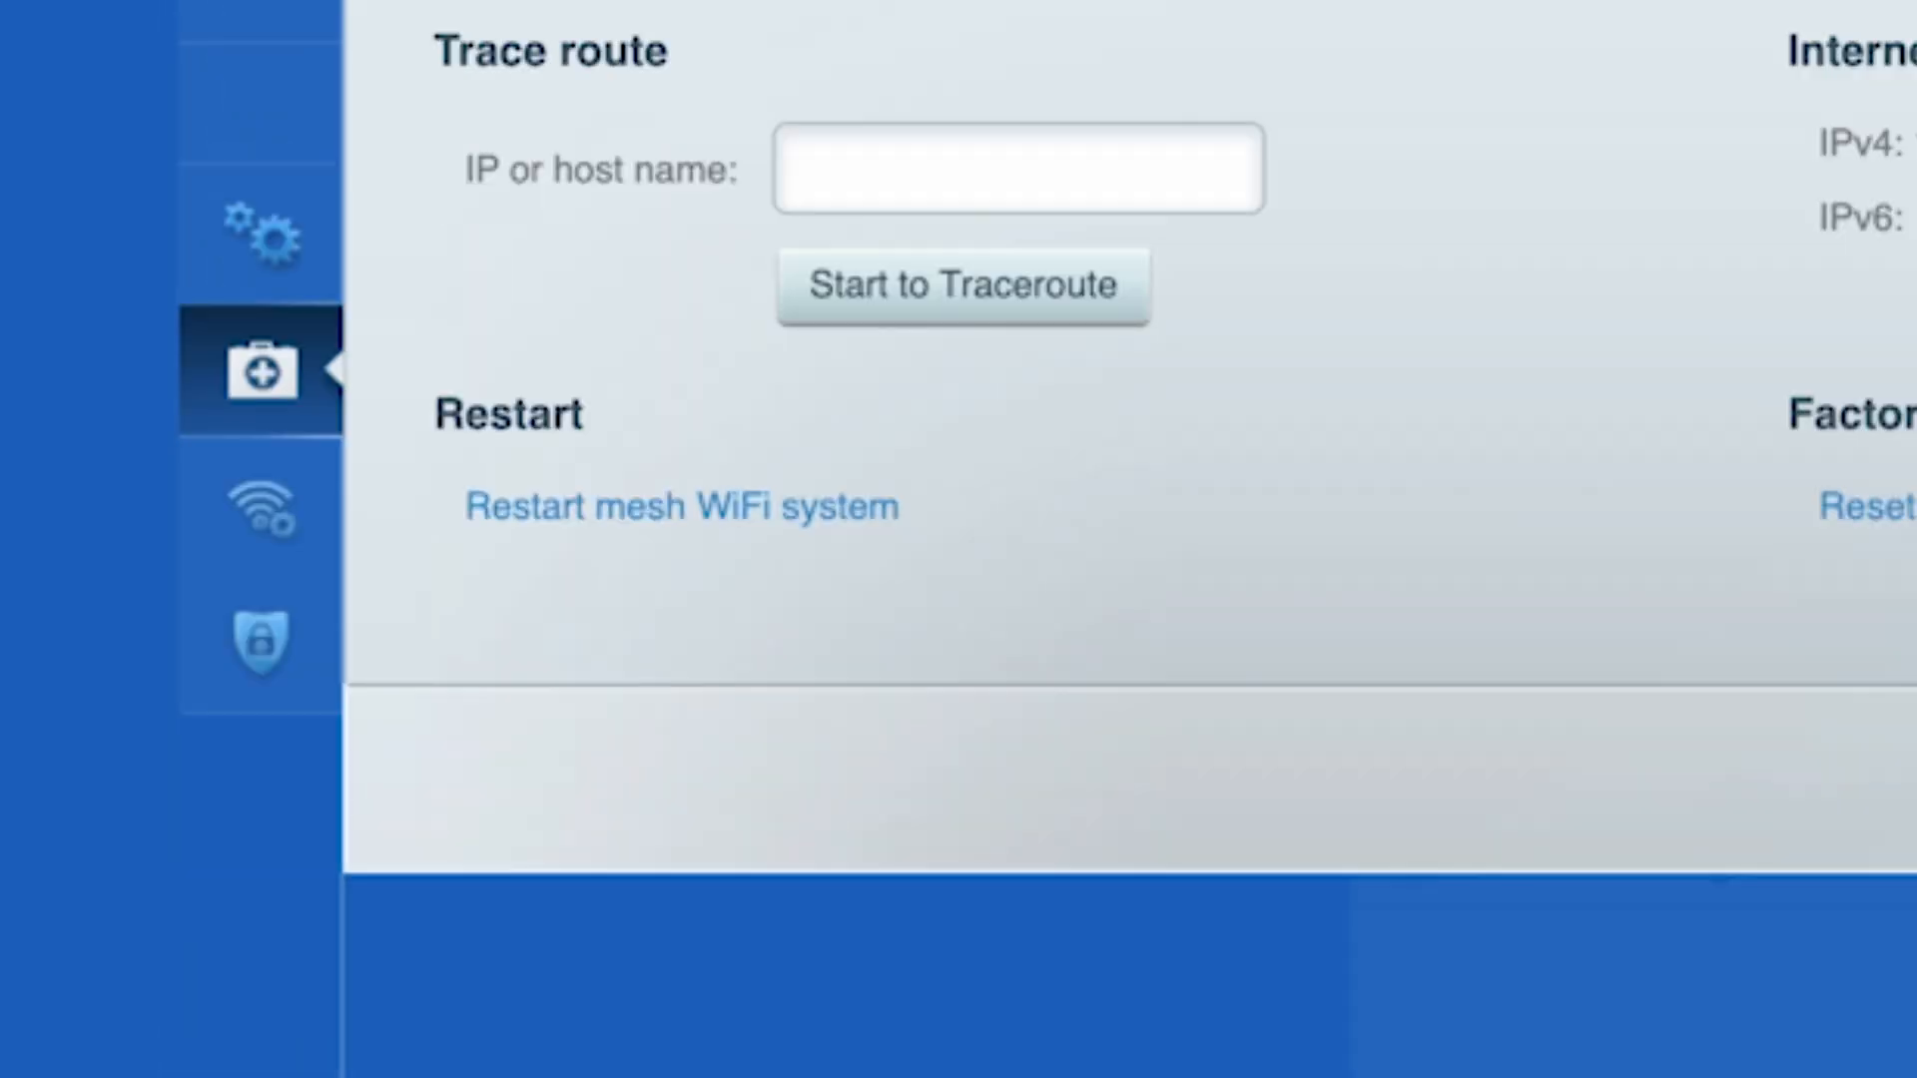
left_click(717, 506)
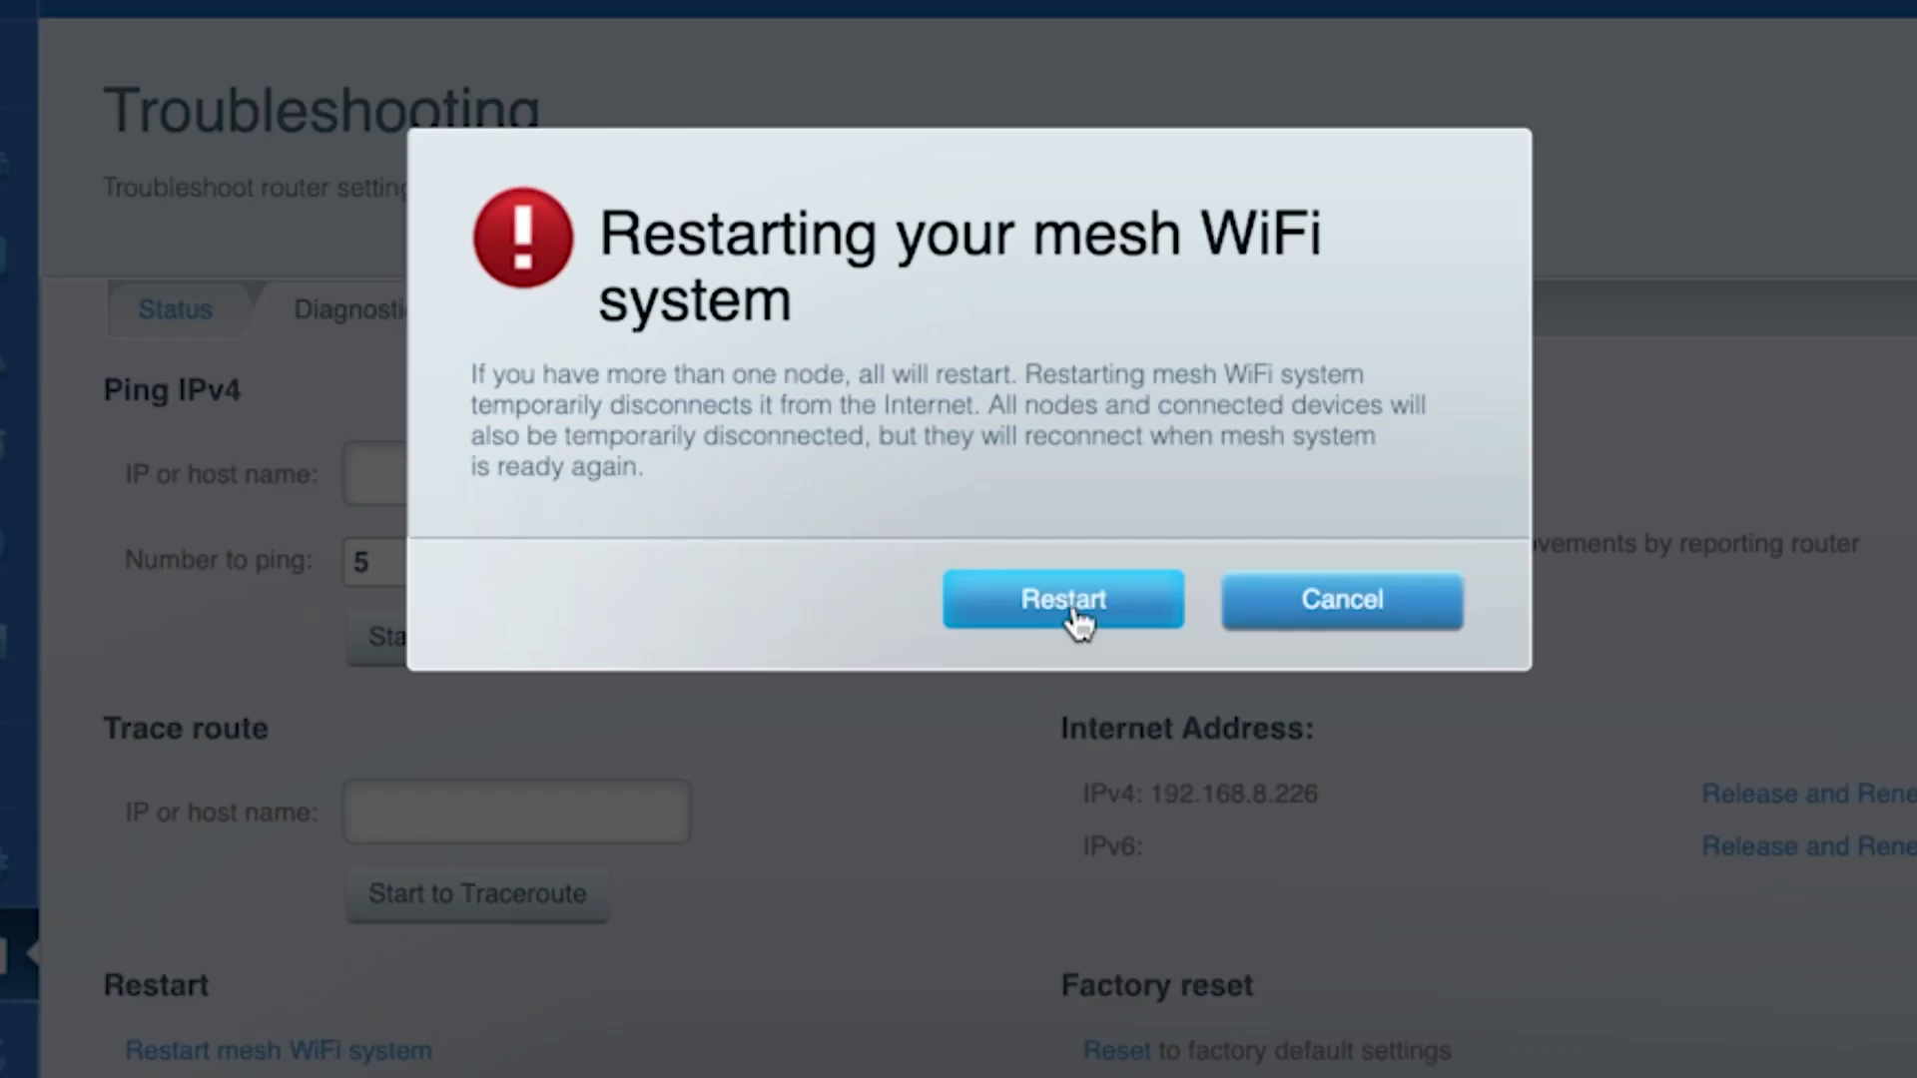
left_click(1072, 607)
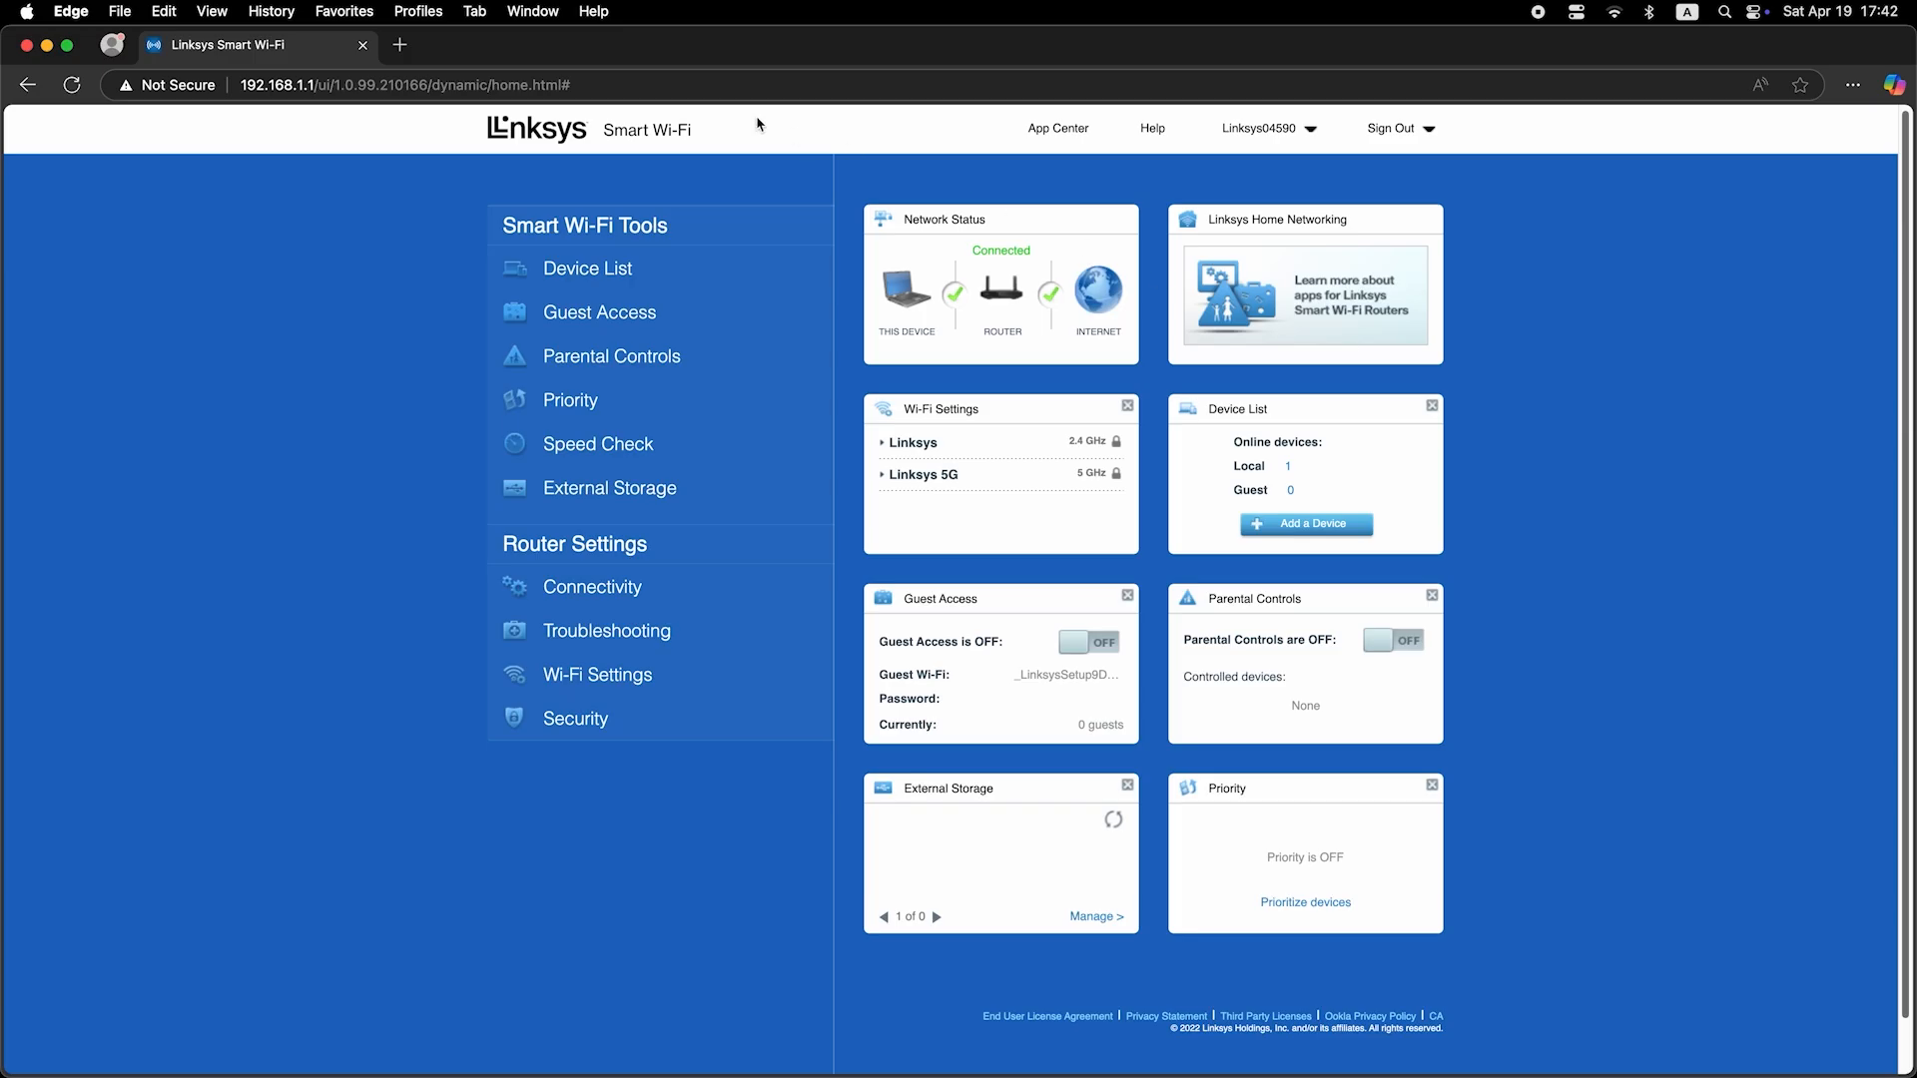
left_click(399, 44)
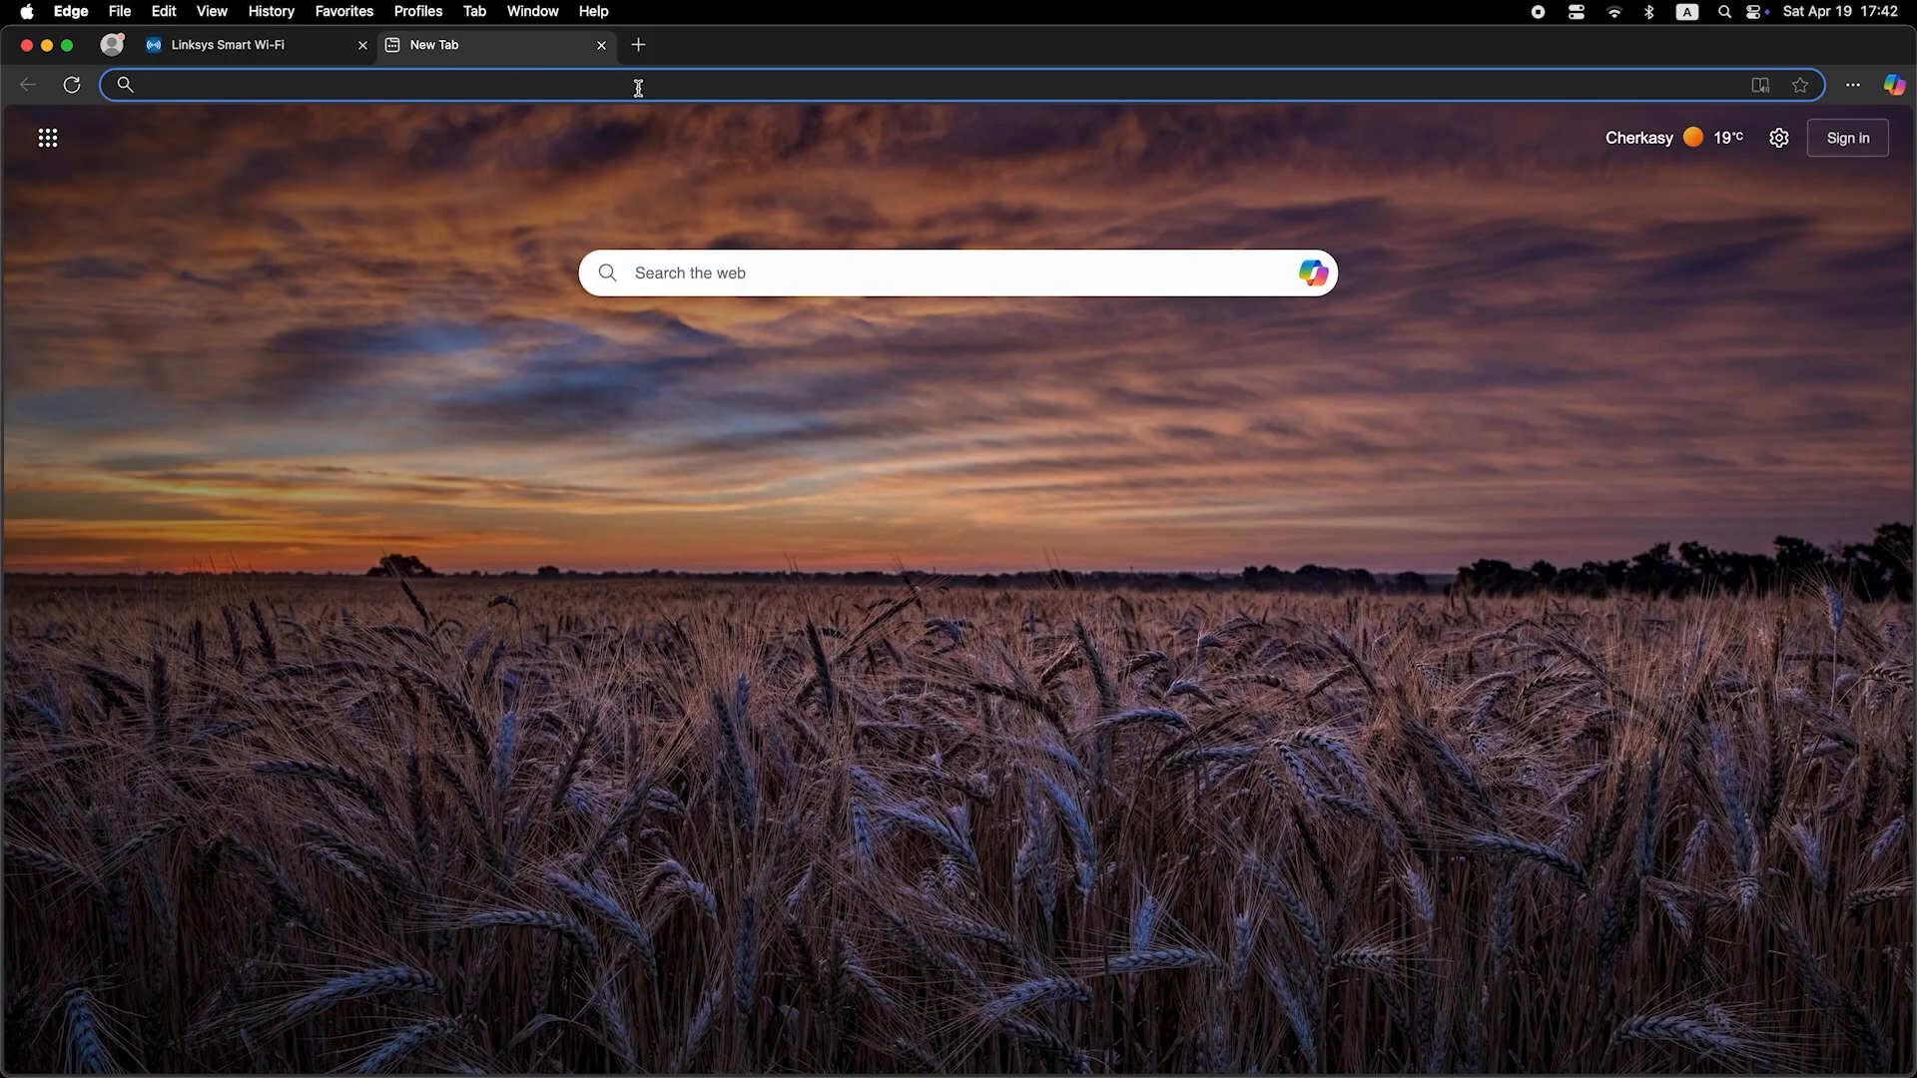
key("Return")
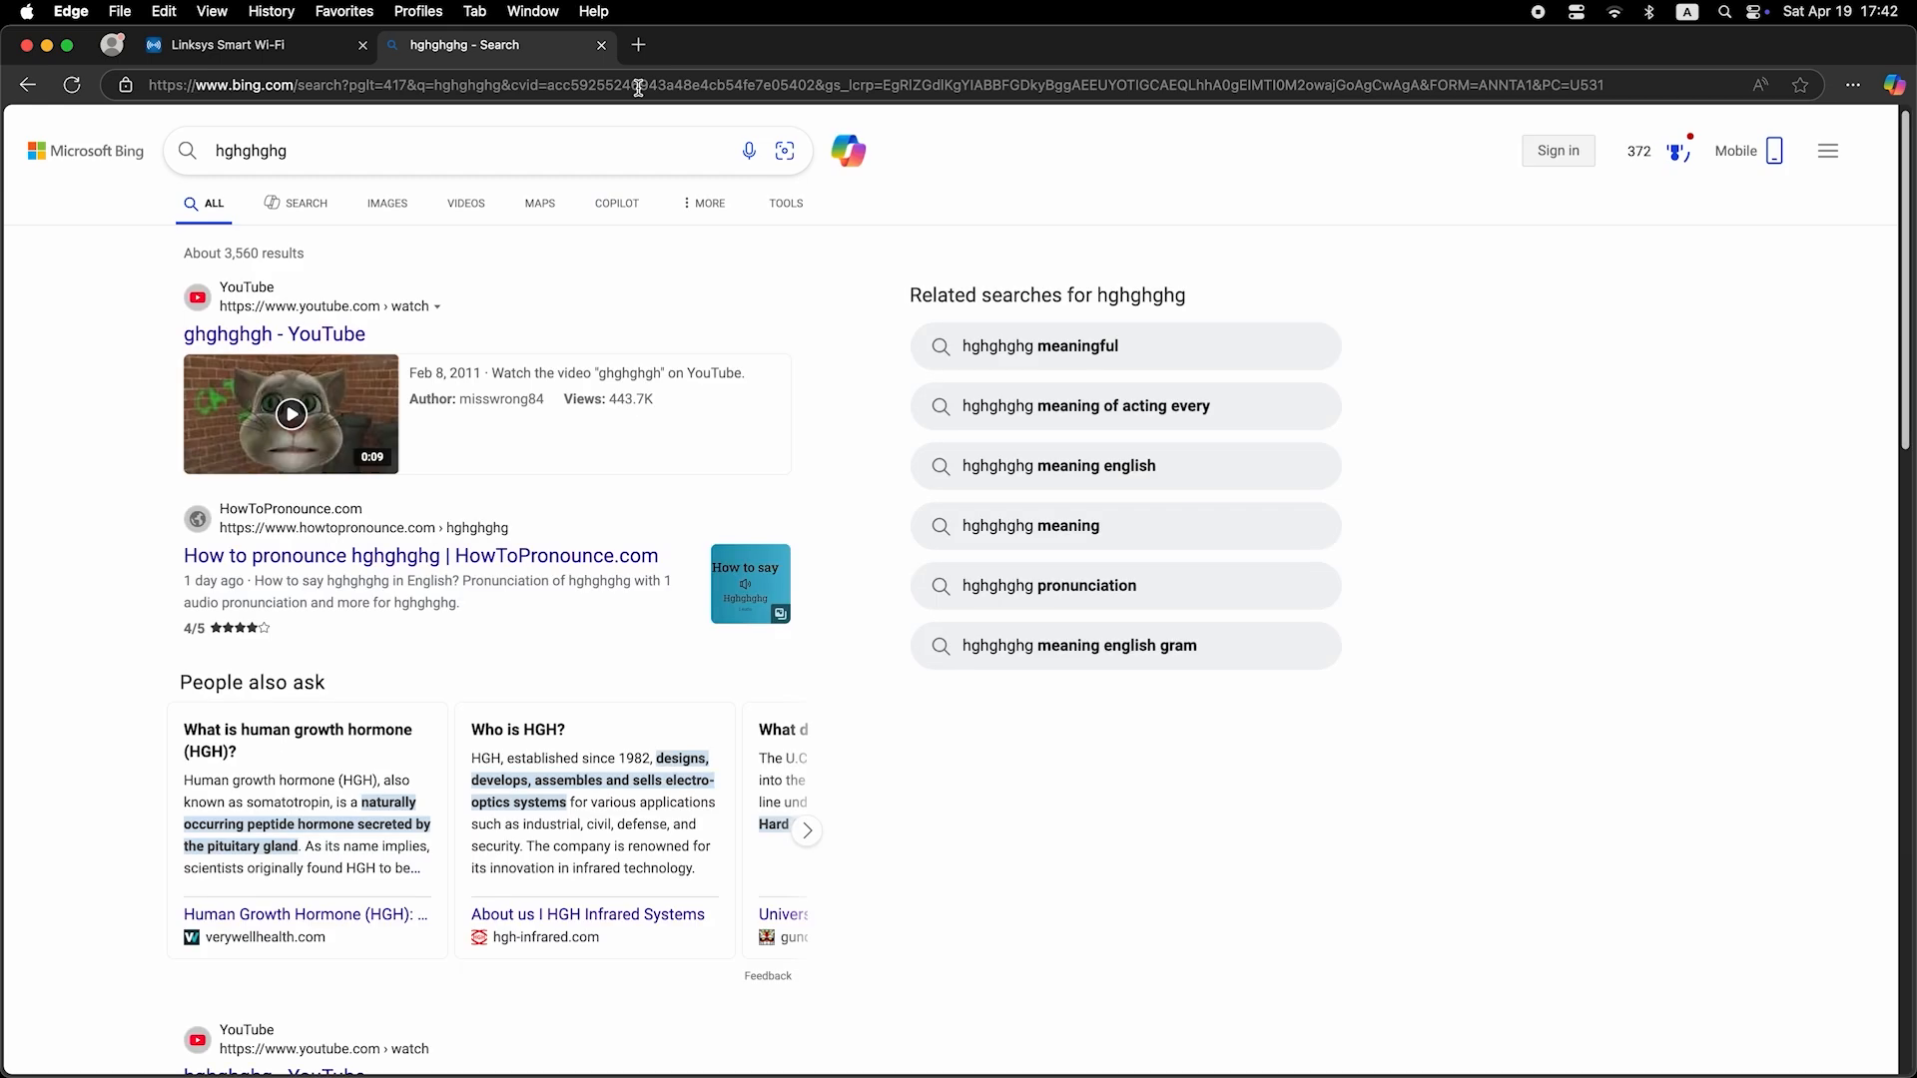